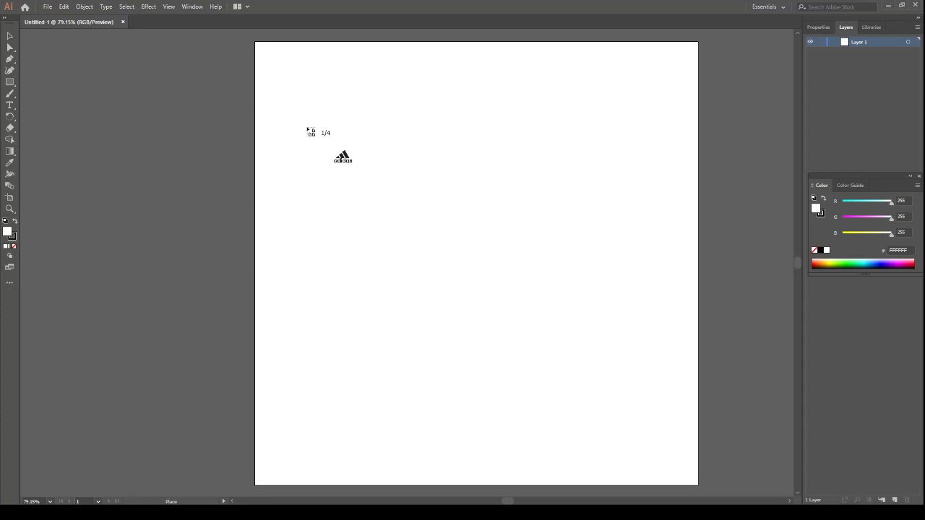
Place the adidas, GTBank, six-logo sheet and Nike images across the artboard, and shift the GTBank image higher
{"action": "left_click_drag", "start_coordinate": [304, 119], "coordinate": [480, 269]}
{"action": "left_click_drag", "start_coordinate": [511, 154], "coordinate": [708, 363]}
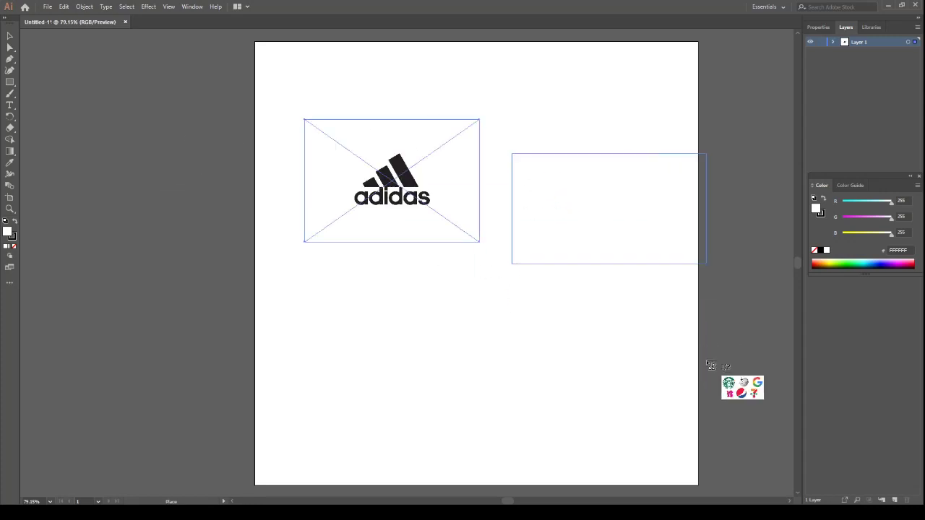
{"action": "left_click_drag", "start_coordinate": [364, 269], "coordinate": [611, 468]}
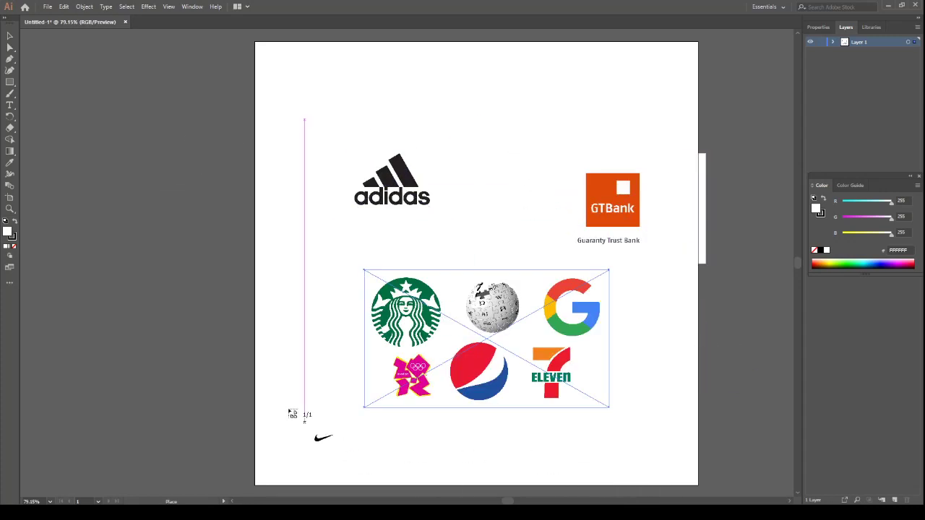
{"action": "left_click_drag", "start_coordinate": [118, 275], "coordinate": [327, 431]}
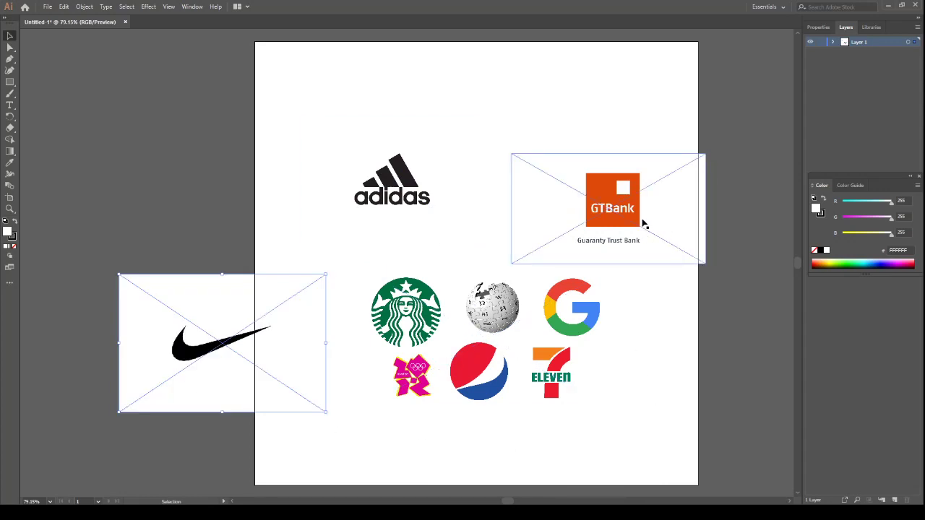
{"action": "left_click_drag", "start_coordinate": [639, 209], "coordinate": [628, 137]}
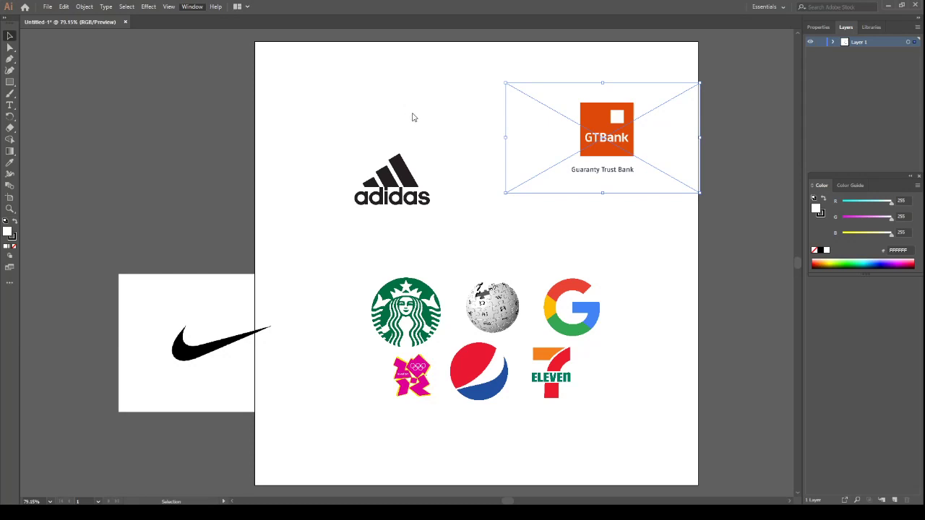
{"action": "left_click", "coordinate": [675, 227]}
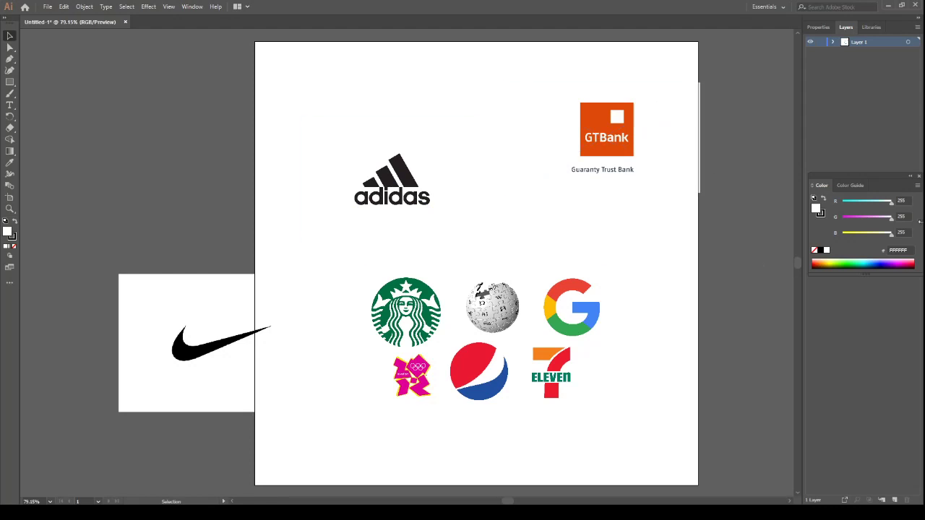
Cut the GTBank image out of Layer 1 and paste it onto a new layer
{"action": "left_click", "coordinate": [834, 42]}
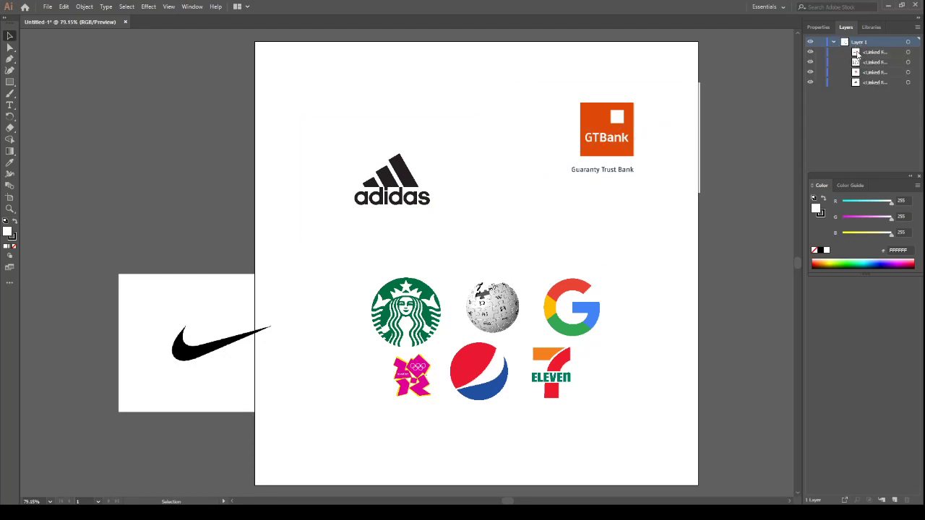
{"action": "left_click", "coordinate": [495, 307]}
{"action": "left_click", "coordinate": [551, 149]}
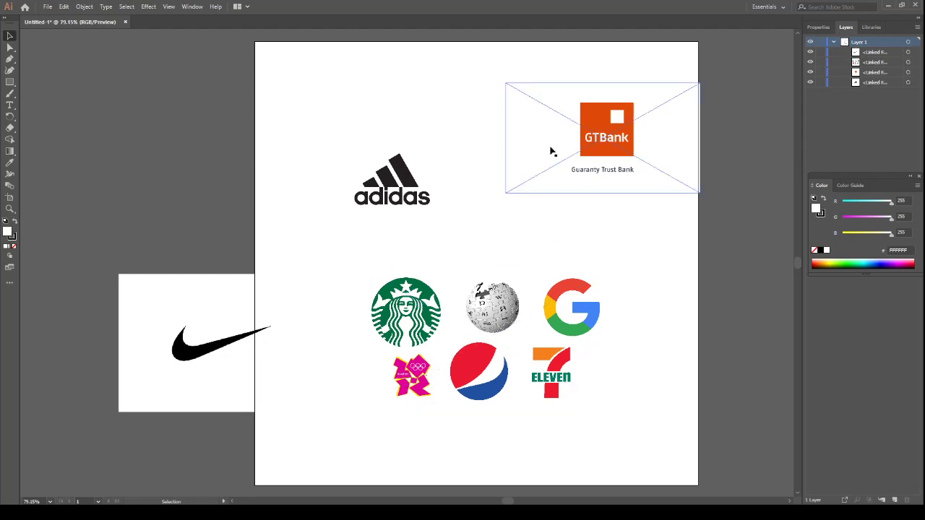
{"action": "left_click", "coordinate": [341, 172]}
{"action": "left_click", "coordinate": [597, 134]}
{"action": "left_click", "coordinate": [613, 139]}
{"action": "key", "text": "Delete"}
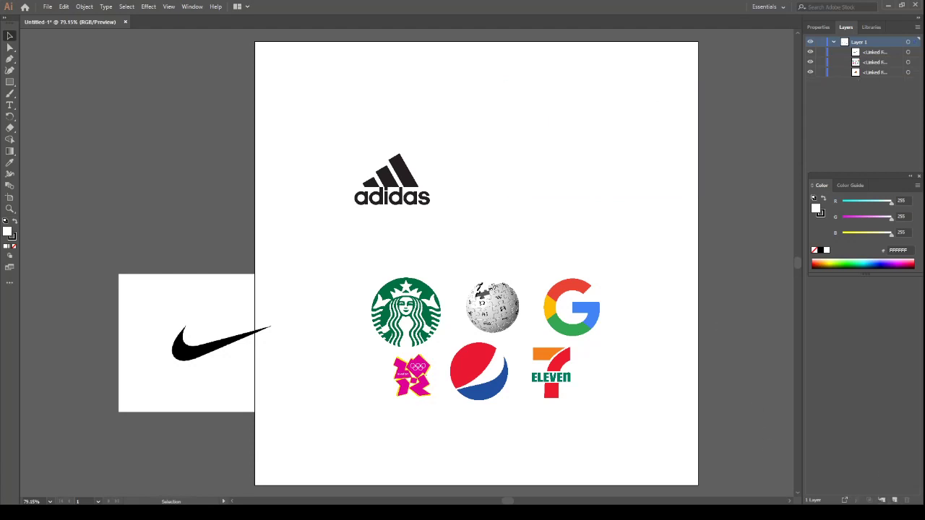
{"action": "left_click", "coordinate": [895, 501]}
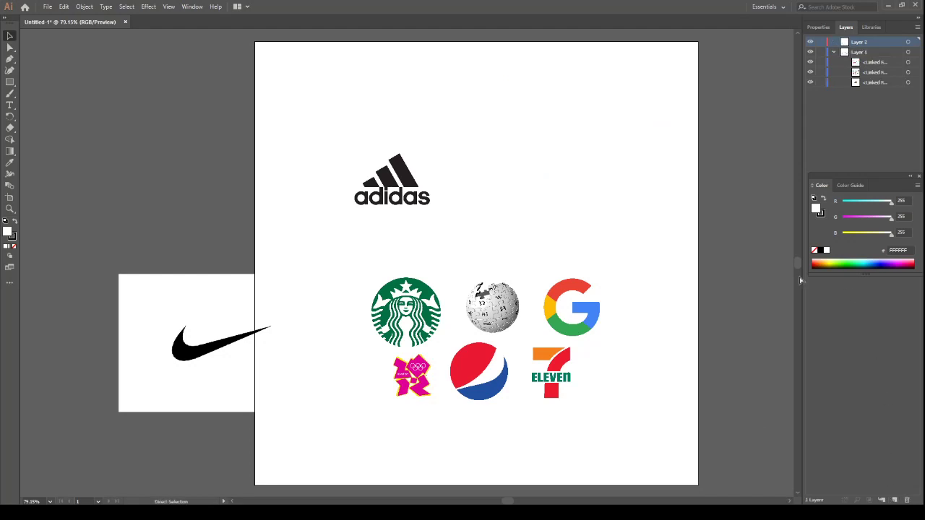
{"action": "key", "text": "ctrl+v"}
Rename the new layer as GTbank and check its contents
{"action": "double_click", "coordinate": [861, 42]}
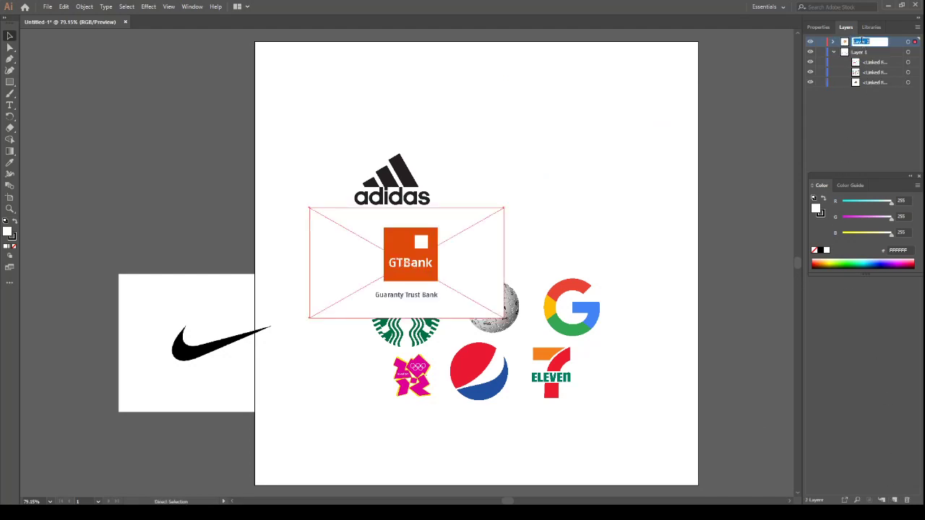
{"action": "type", "text": "GTbank"}
{"action": "key", "text": "Return"}
{"action": "left_click", "coordinate": [833, 43]}
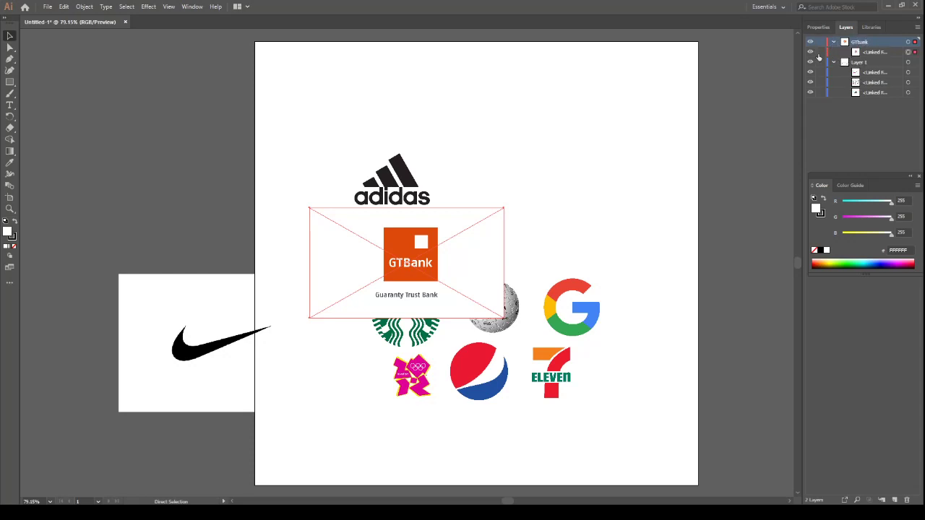
{"action": "key", "text": "v"}
{"action": "left_click", "coordinate": [833, 42]}
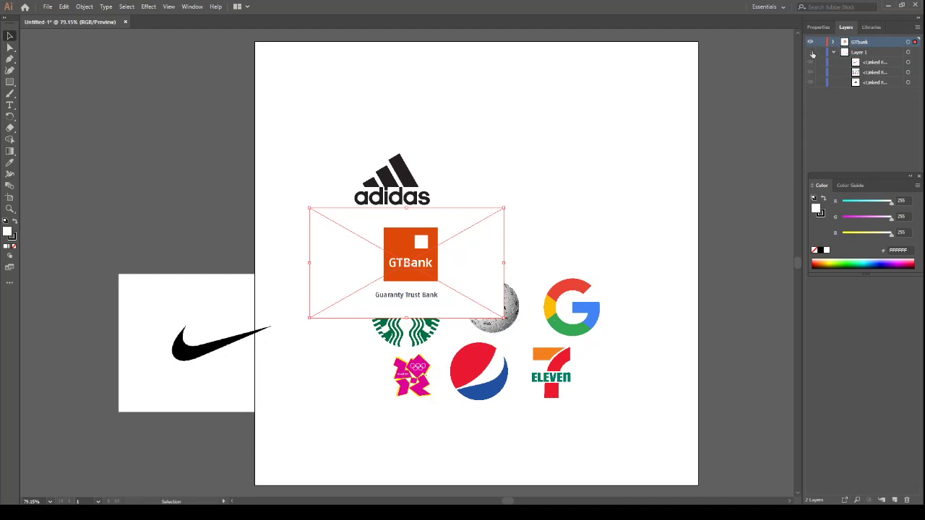
Hide Layer 1 so only the GTBank image shows on the artboard
{"action": "left_click", "coordinate": [811, 53]}
{"action": "left_click", "coordinate": [811, 53]}
{"action": "left_click", "coordinate": [809, 53]}
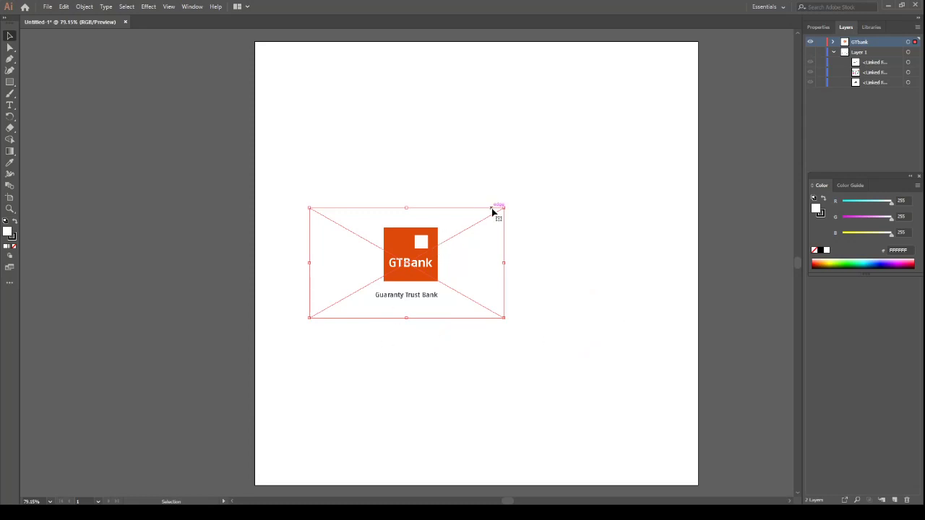
Enlarge the GTBank image proportionally to nearly the artboard's width and move it near the centre
{"action": "left_click_drag", "start_coordinate": [504, 208], "coordinate": [662, 97]}
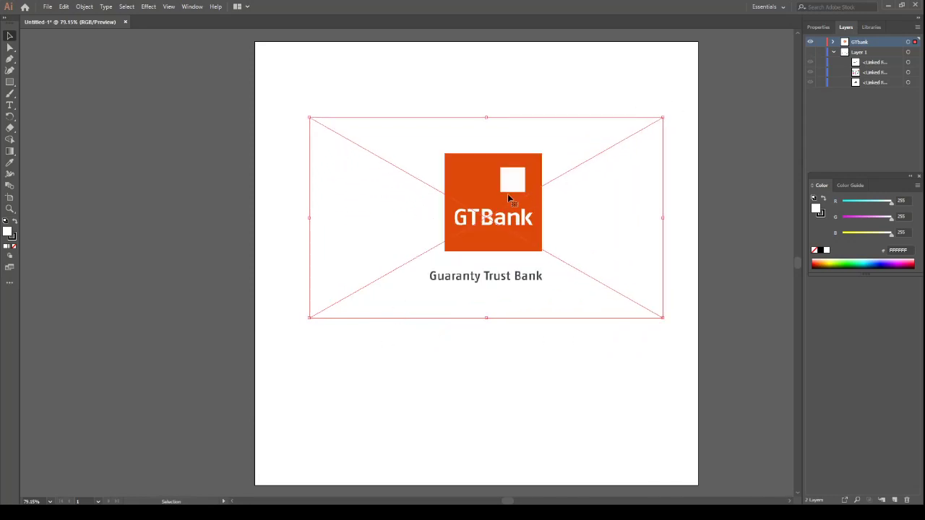
{"action": "left_click_drag", "start_coordinate": [508, 196], "coordinate": [482, 225]}
{"action": "left_click_drag", "start_coordinate": [639, 144], "coordinate": [688, 115]}
{"action": "left_click_drag", "start_coordinate": [506, 228], "coordinate": [489, 245]}
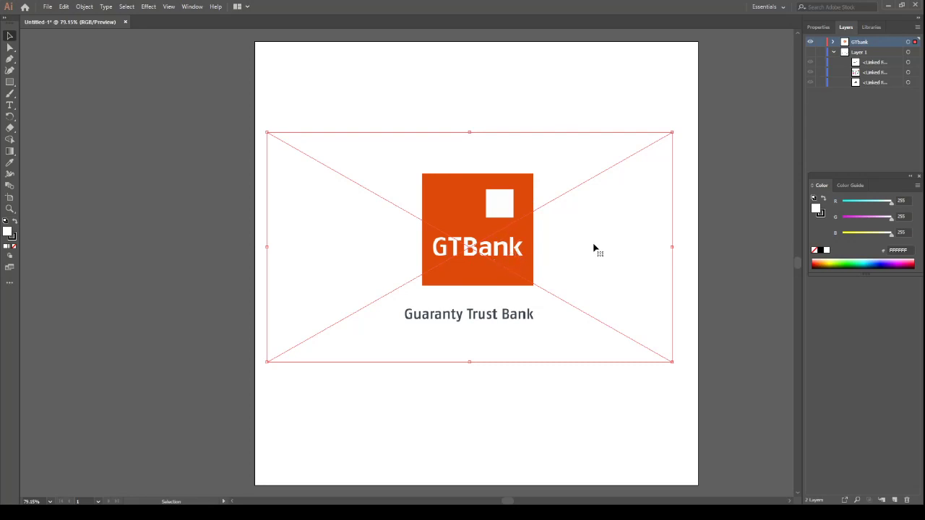
Lock the linked GTBank image inside the GTbank layer
{"action": "left_click", "coordinate": [834, 42]}
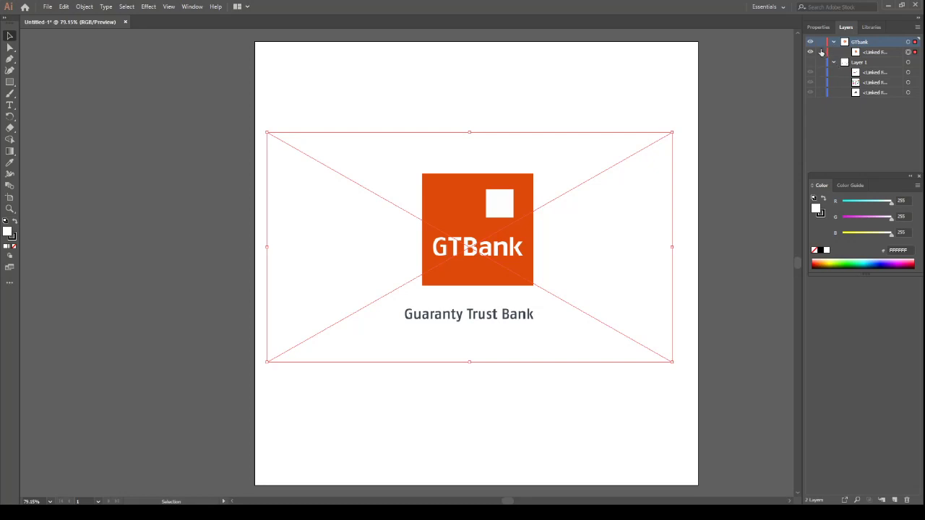
{"action": "left_click", "coordinate": [820, 52]}
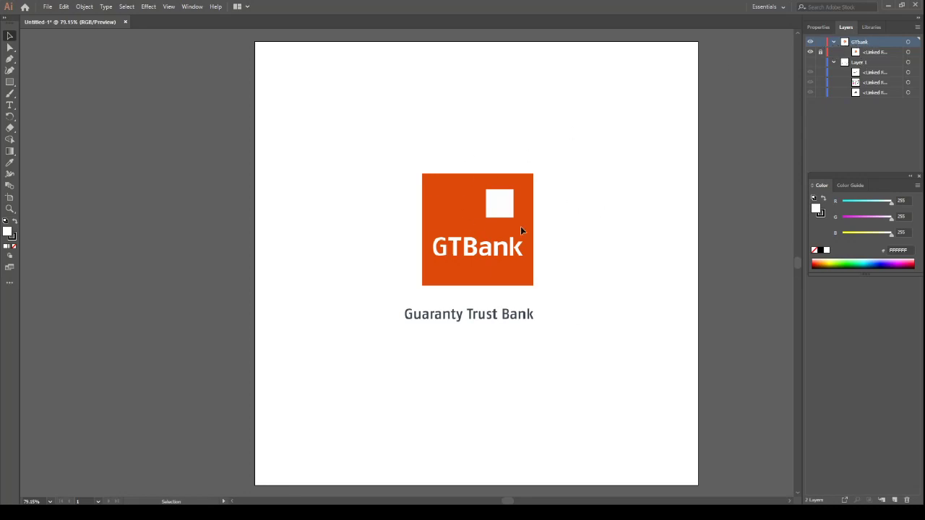
{"action": "left_click", "coordinate": [820, 52]}
Trace the logo's orange square and its small white square with two Rectangle tool squares that have no fill
{"action": "left_click", "coordinate": [10, 81]}
{"action": "left_click", "coordinate": [15, 248]}
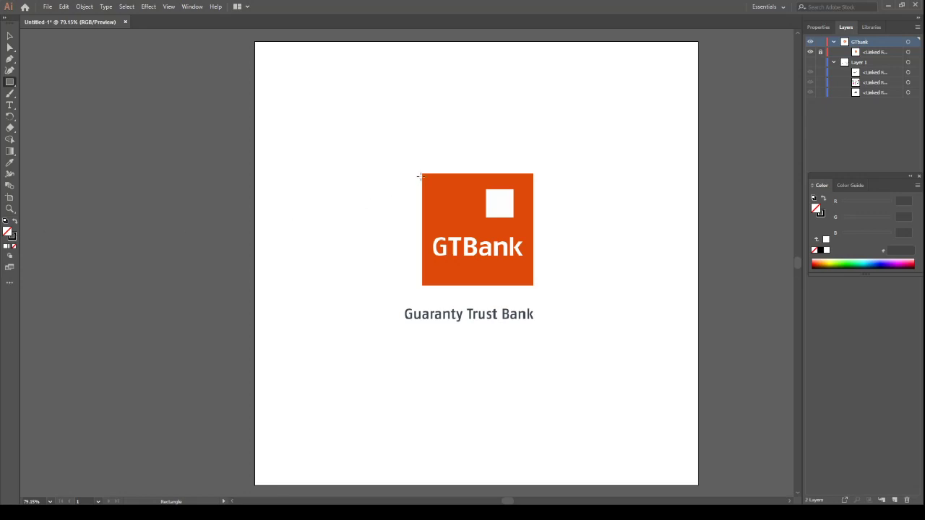
{"action": "left_click_drag", "start_coordinate": [420, 173], "coordinate": [518, 285]}
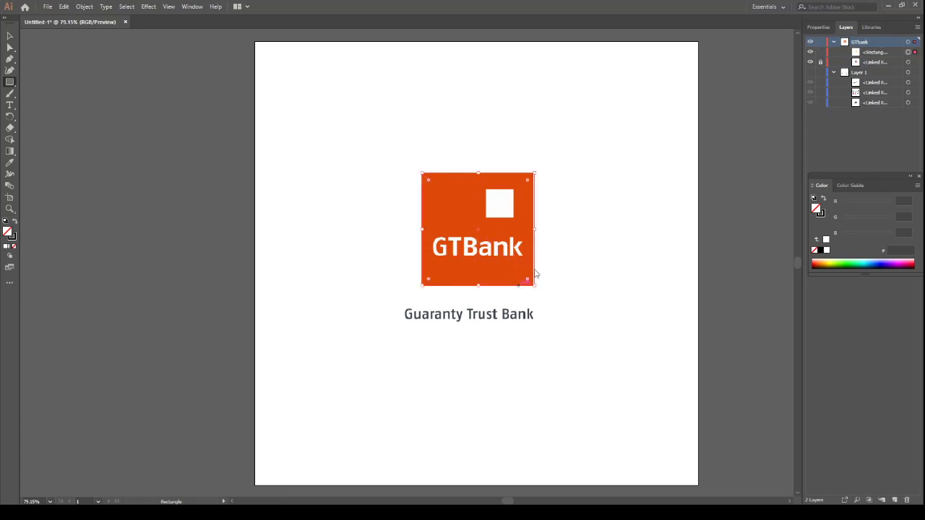
{"action": "key", "text": "Delete"}
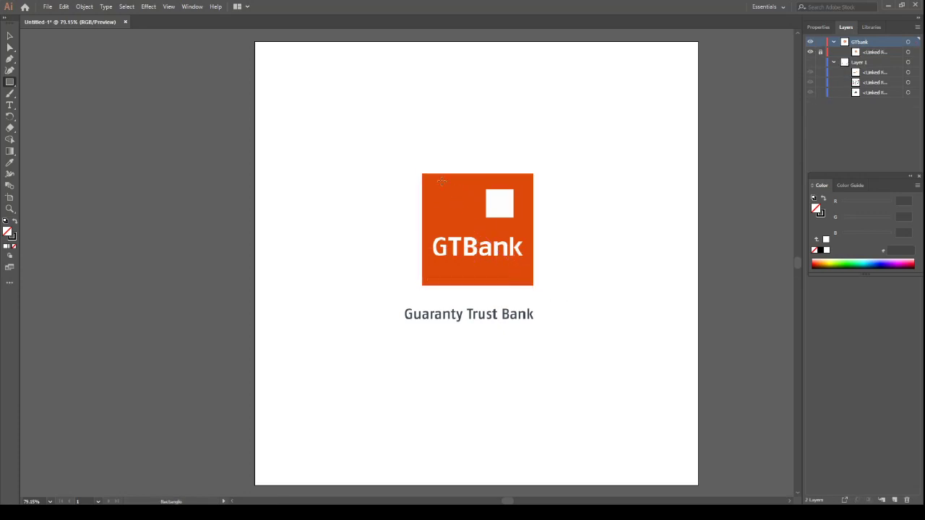
{"action": "left_click_drag", "start_coordinate": [421, 173], "coordinate": [514, 287]}
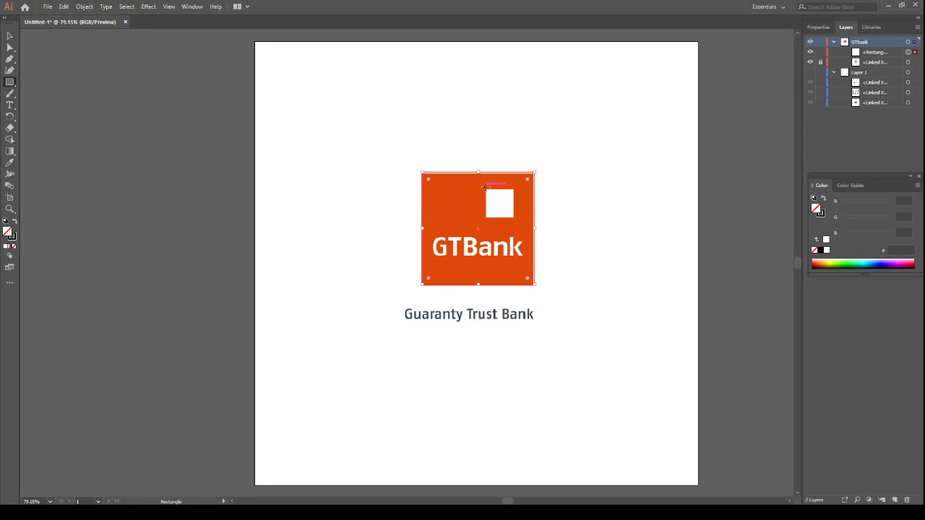
{"action": "left_click_drag", "start_coordinate": [485, 189], "coordinate": [500, 215]}
Move both traced squares together to the empty area below the Guaranty Trust Bank caption
{"action": "left_click", "coordinate": [10, 35]}
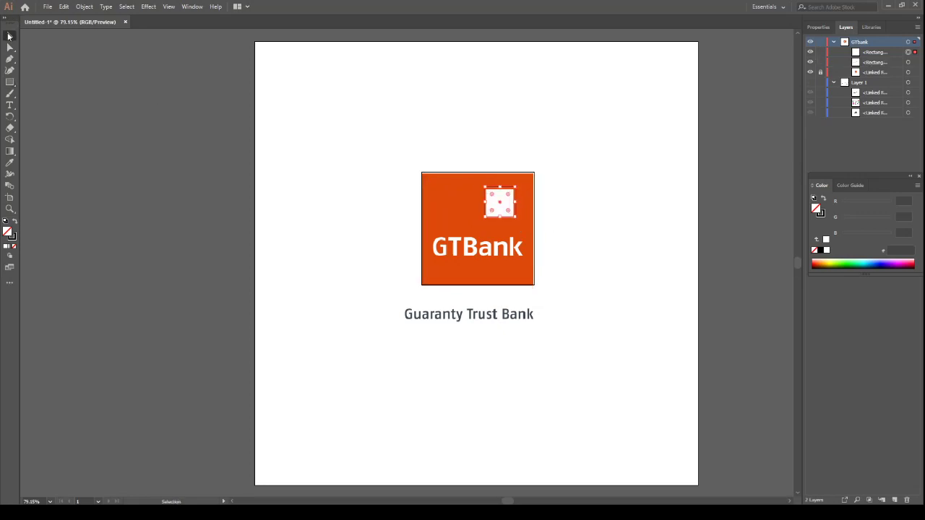
{"action": "left_click_drag", "start_coordinate": [479, 141], "coordinate": [489, 348]}
{"action": "scroll", "coordinate": [572, 252], "scroll_direction": "down", "scroll_amount": 3}
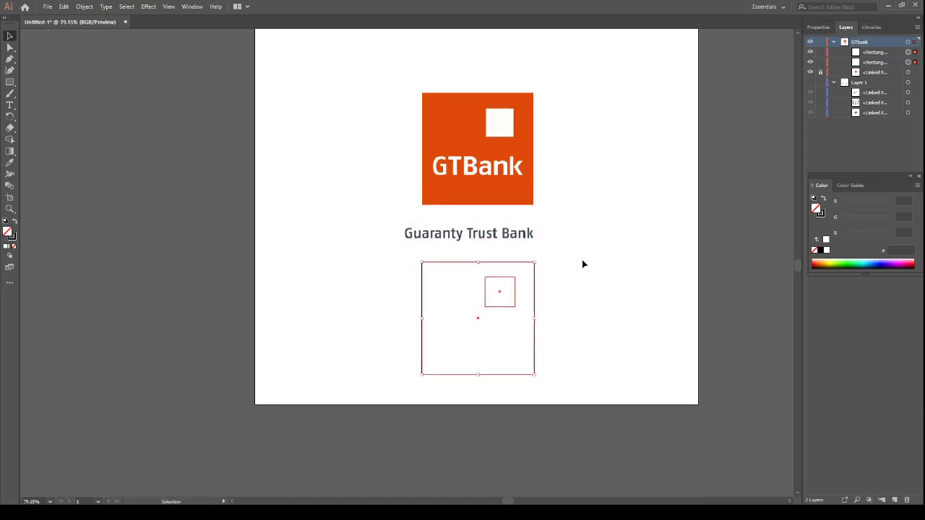
{"action": "left_click", "coordinate": [582, 259]}
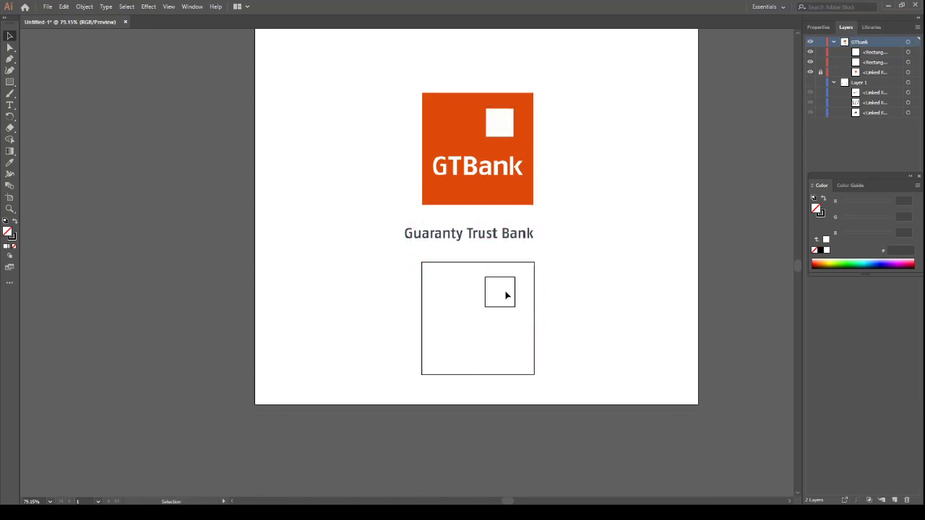
Fill the large traced square with the logo's orange, sampled with the Eyedropper
{"action": "left_click", "coordinate": [435, 266]}
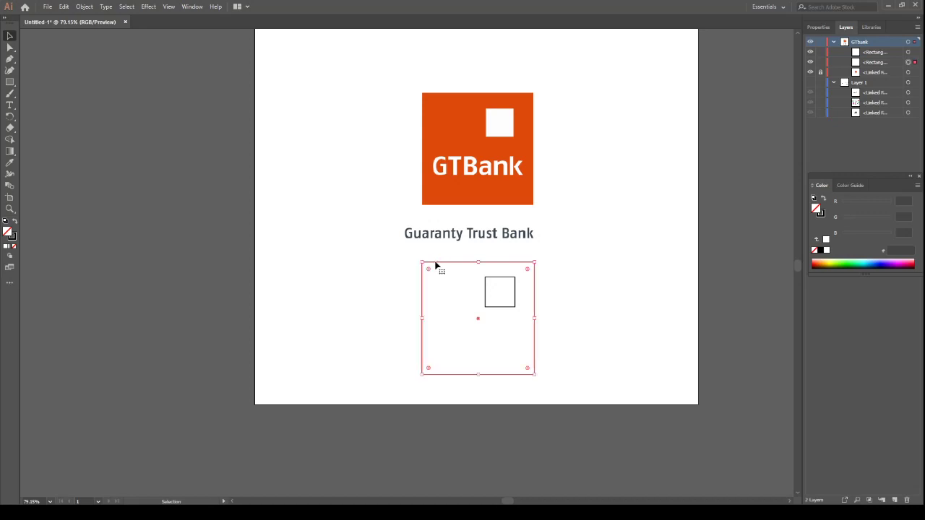
{"action": "left_click", "coordinate": [10, 163]}
{"action": "left_click", "coordinate": [465, 128]}
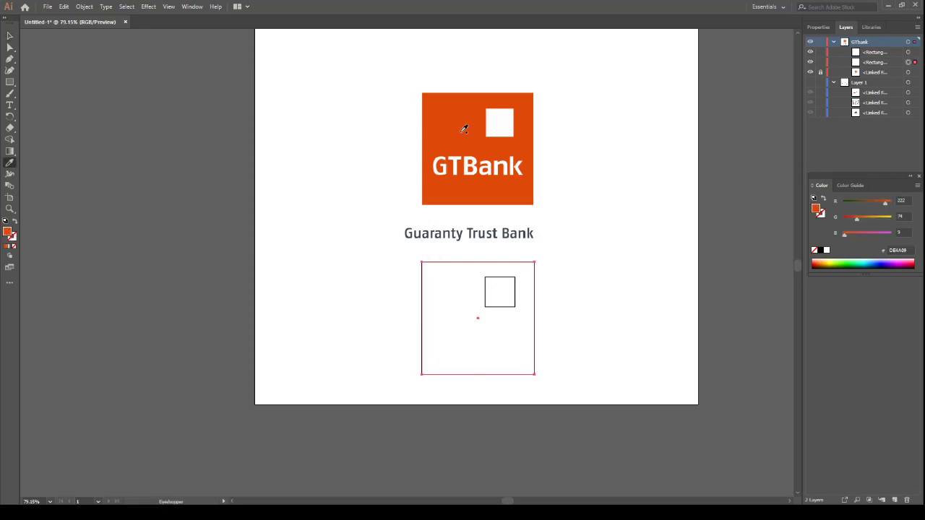
{"action": "left_click", "coordinate": [9, 36]}
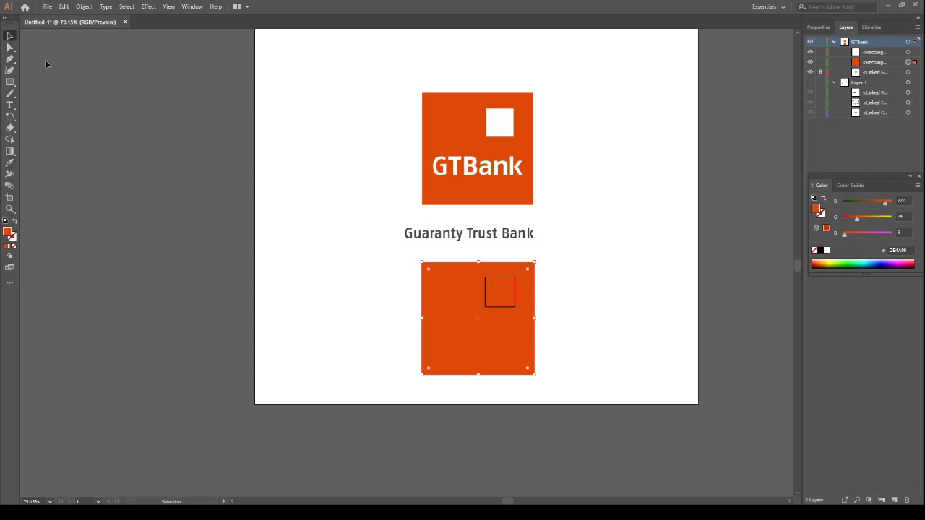
Fill the small traced square with the white sampled from the original logo's inner square
{"action": "left_click", "coordinate": [505, 278]}
{"action": "left_click", "coordinate": [9, 174]}
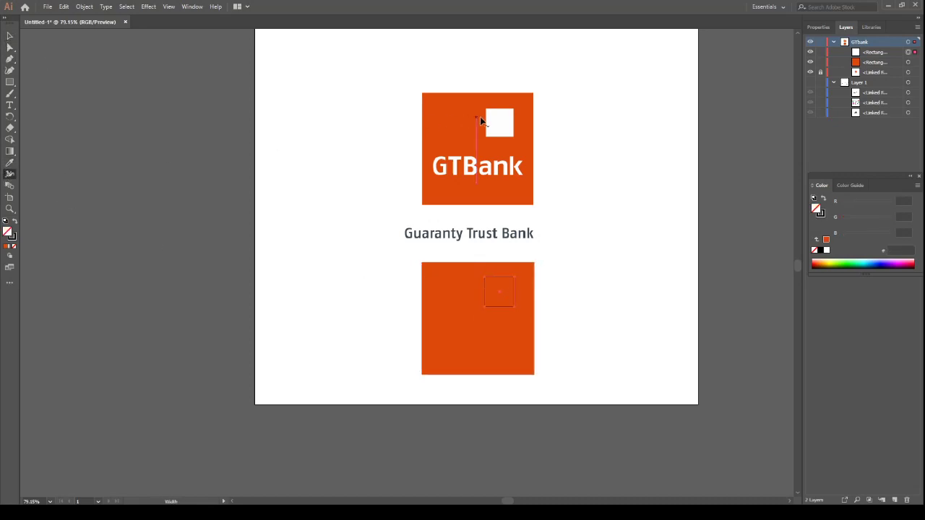
{"action": "left_click", "coordinate": [10, 163]}
{"action": "left_click", "coordinate": [501, 120]}
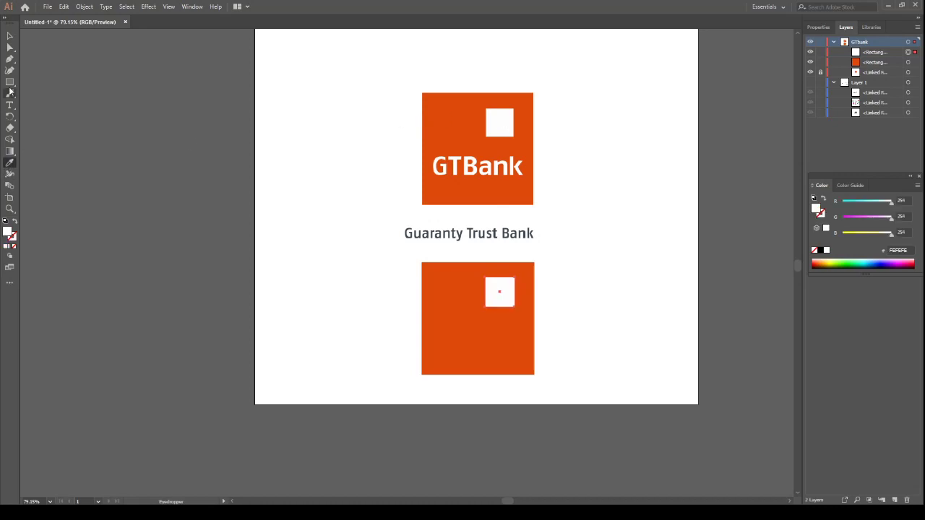
{"action": "left_click", "coordinate": [10, 35]}
Add the text "GTBank", enlarge it to about 36 pt and place it across the lower part of the new orange square
{"action": "scroll", "coordinate": [542, 299], "scroll_direction": "down", "scroll_amount": 1}
{"action": "left_click", "coordinate": [10, 105]}
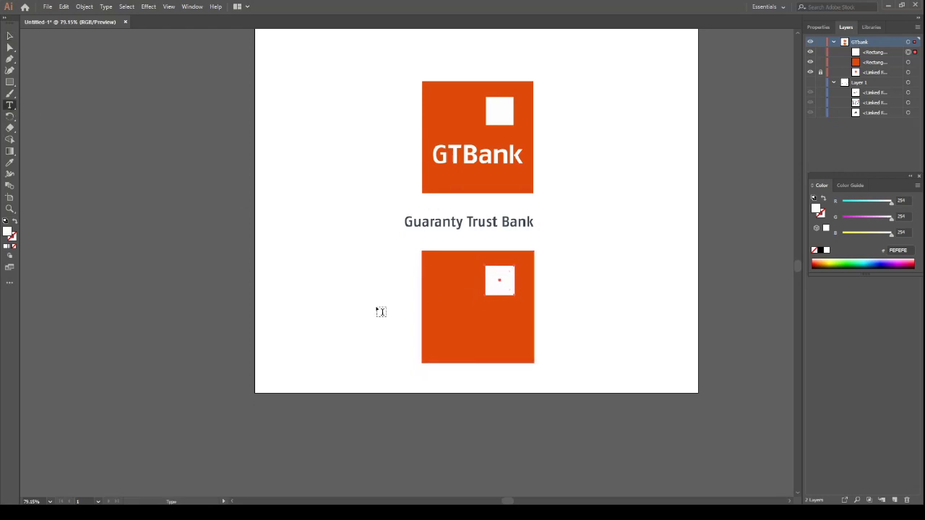
{"action": "left_click", "coordinate": [276, 329]}
{"action": "left_click", "coordinate": [276, 328]}
{"action": "type", "text": "GT"}
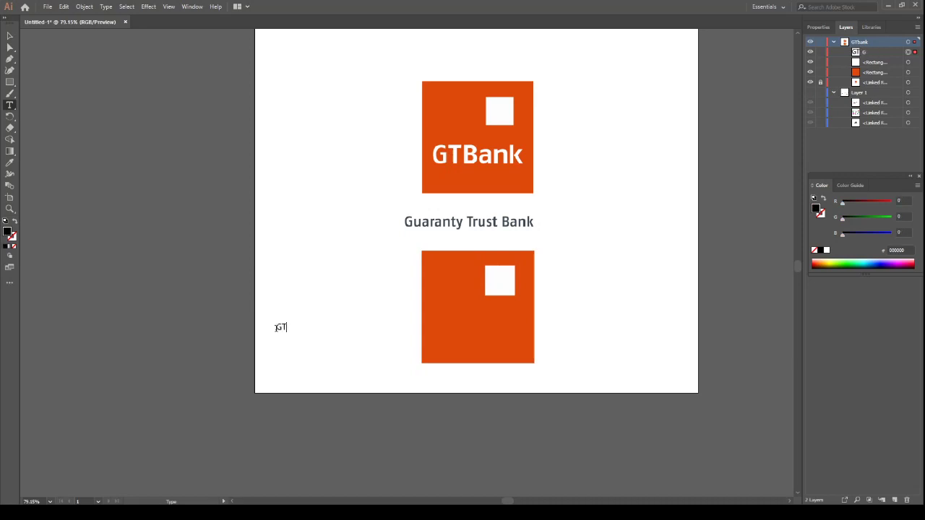
{"action": "type", "text": "Bank"}
{"action": "left_click", "coordinate": [10, 36]}
{"action": "left_click_drag", "start_coordinate": [309, 333], "coordinate": [521, 345]}
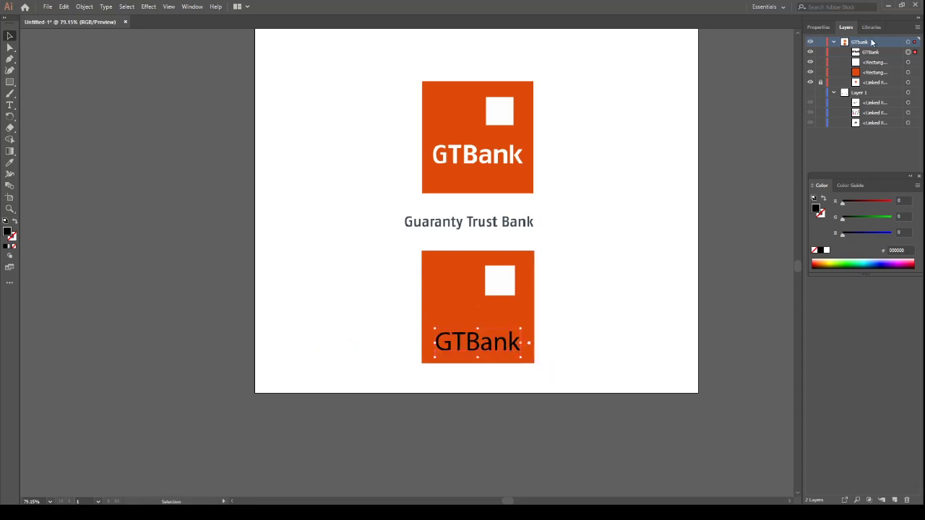
Set the GTBank text's font to Calibri Bold, moving the colour controls clear of the character settings
{"action": "left_click", "coordinate": [819, 27]}
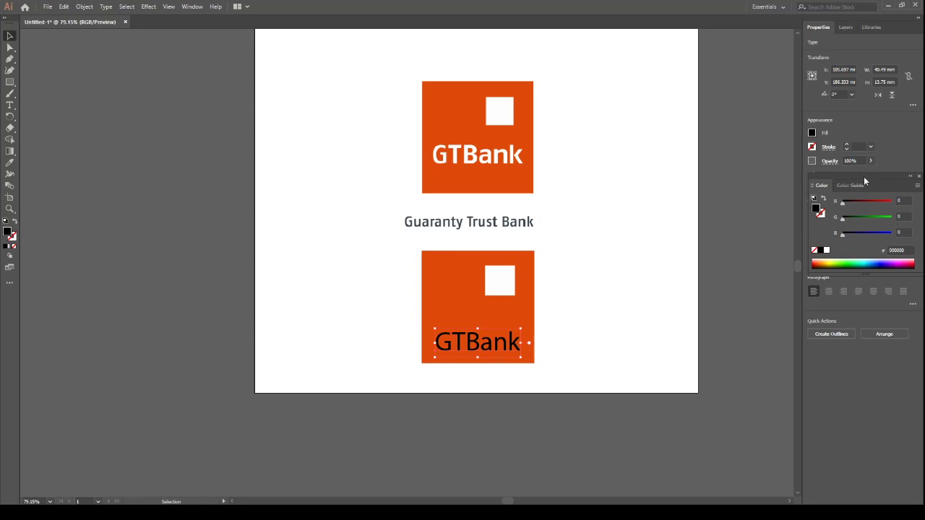
{"action": "left_click_drag", "start_coordinate": [864, 177], "coordinate": [859, 355]}
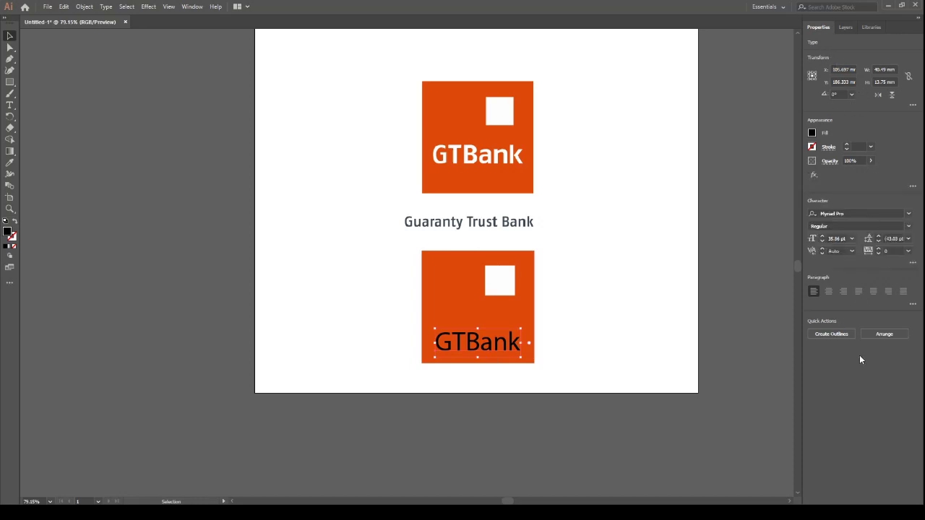
{"action": "left_click", "coordinate": [850, 214]}
{"action": "type", "text": "calibr"}
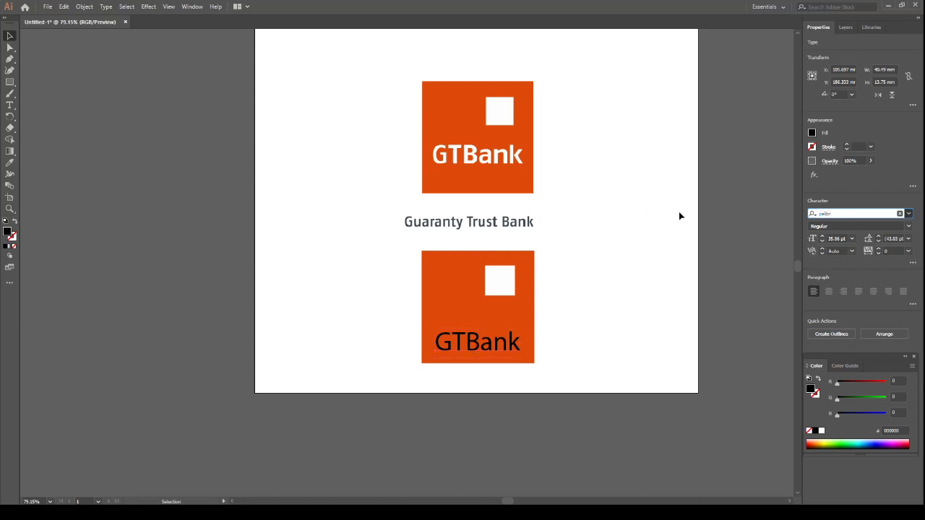
{"action": "left_click", "coordinate": [843, 325]}
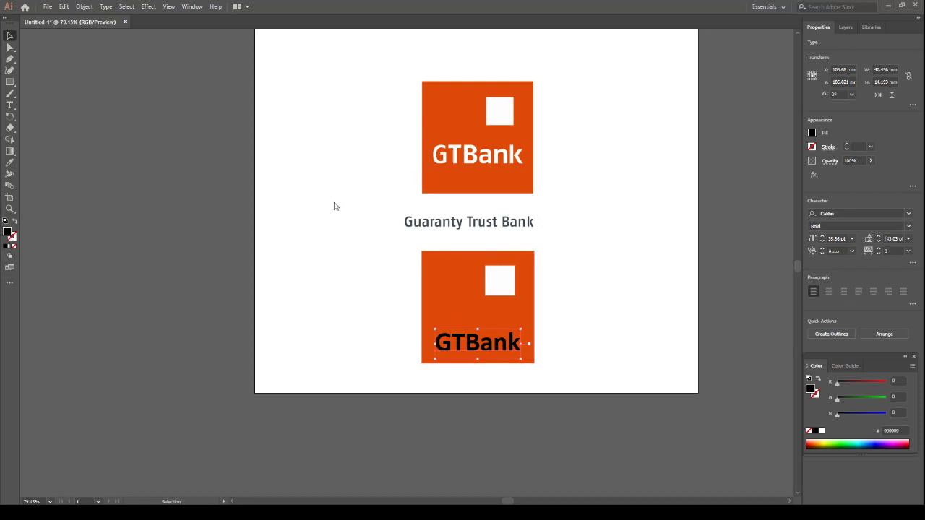
Change the fill of the GTBank text on the new orange square to white (FFFFFF) and deselect it
{"action": "left_click", "coordinate": [322, 176]}
{"action": "left_click", "coordinate": [571, 198]}
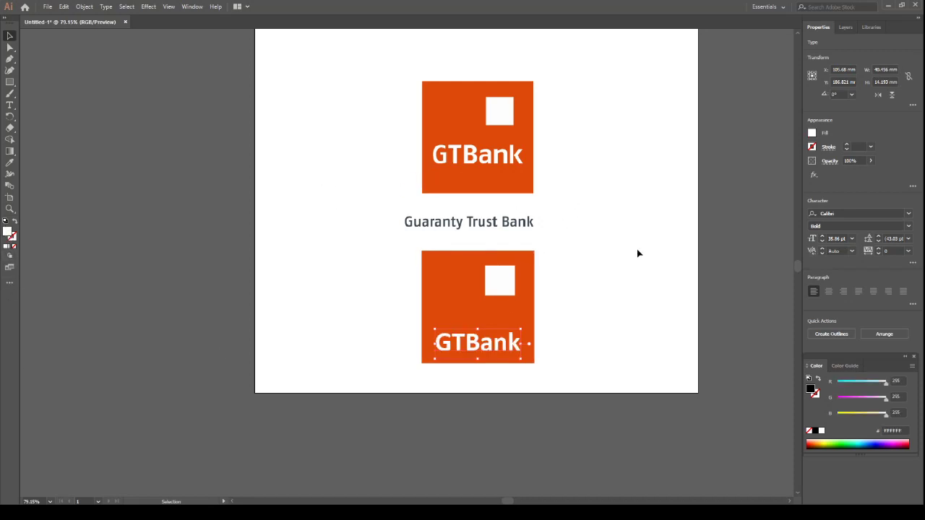
{"action": "left_click", "coordinate": [637, 253]}
Draw a rectangle about 159 by 72 mm covering the recreated logo and fill it with black
{"action": "scroll", "coordinate": [576, 261], "scroll_direction": "down", "scroll_amount": 3}
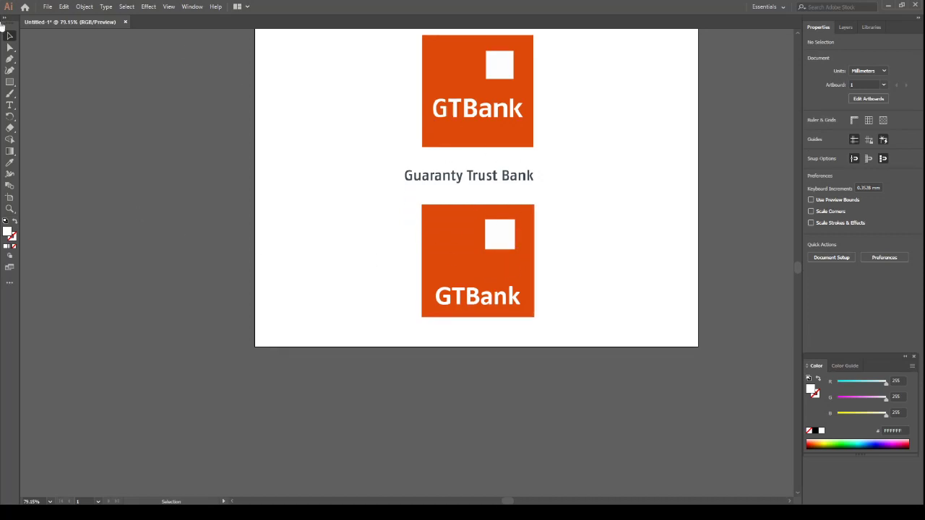
{"action": "left_click", "coordinate": [10, 83]}
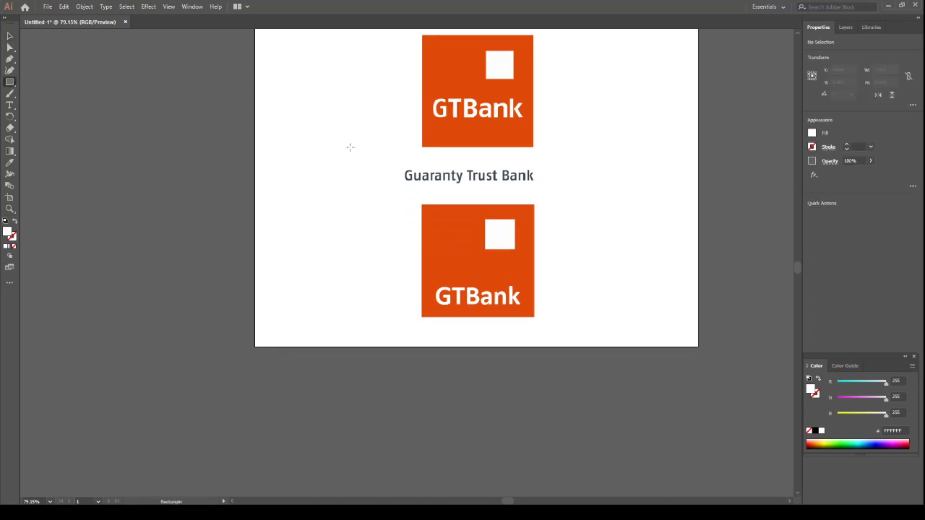
{"action": "left_click_drag", "start_coordinate": [334, 191], "coordinate": [663, 338]}
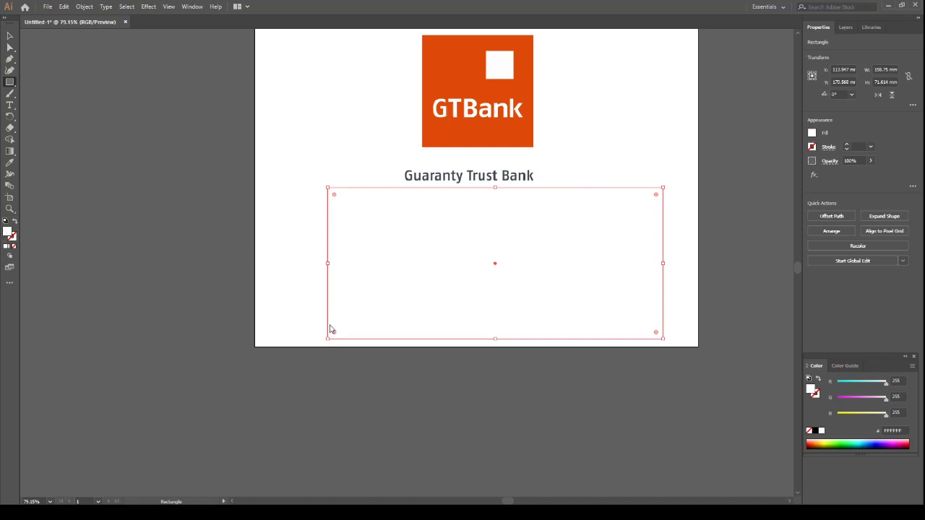
{"action": "key", "text": "comma"}
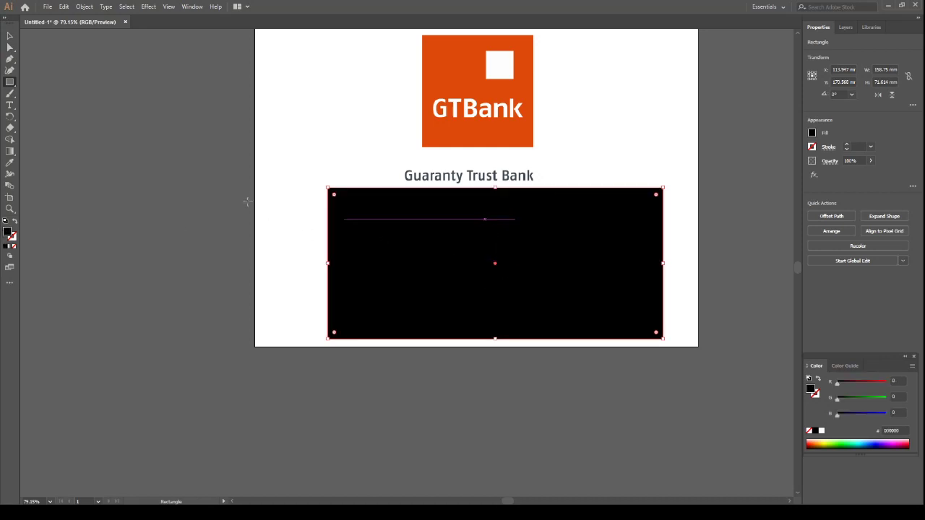
Send the black rectangle behind all the other artwork as a backdrop for the recreated logo and deselect it
{"action": "left_click", "coordinate": [9, 34]}
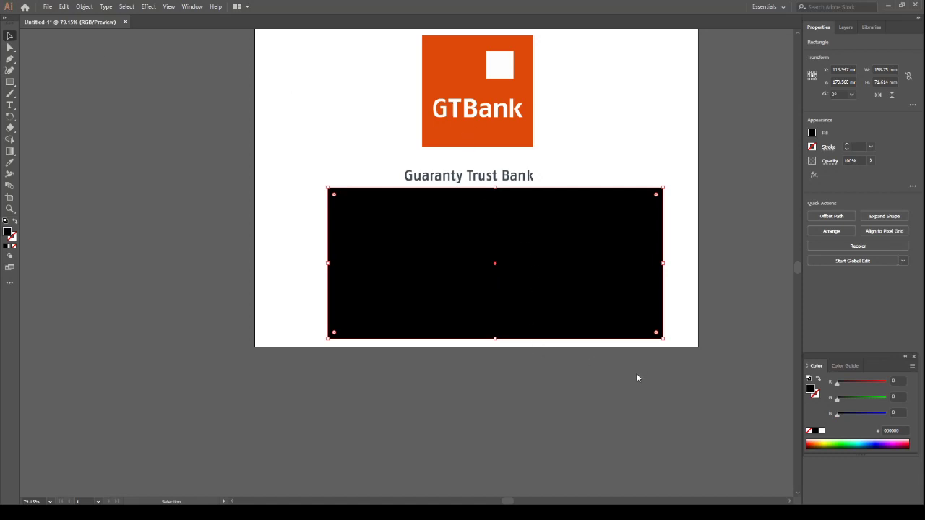
{"action": "key", "text": "ctrl+shift+bracketleft"}
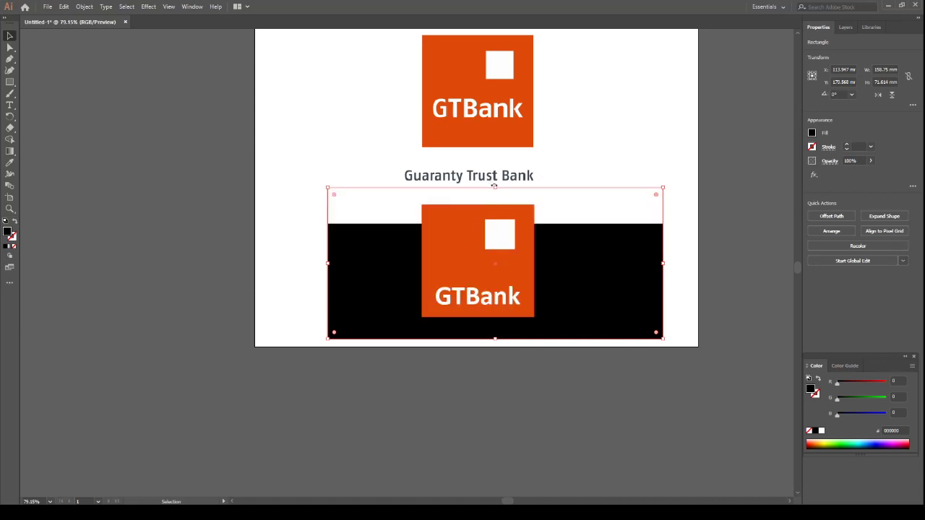
{"action": "left_click", "coordinate": [593, 138]}
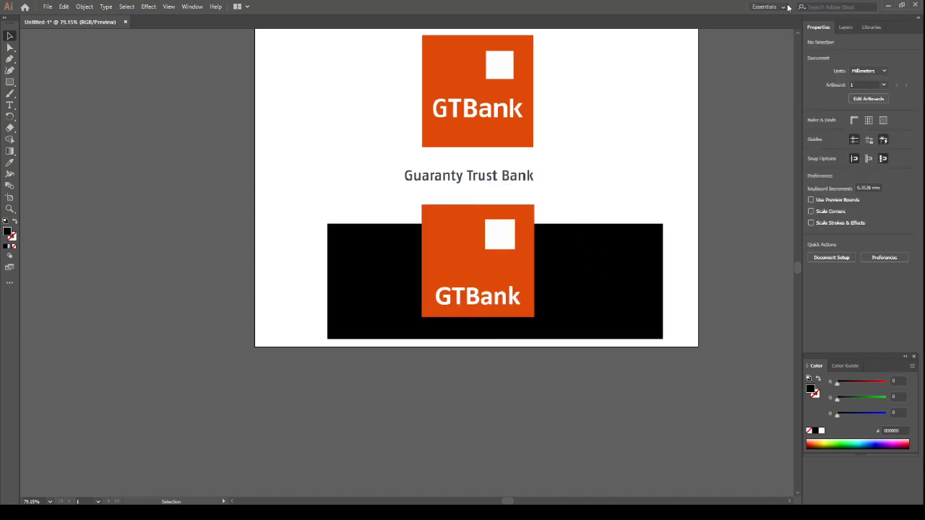
Unlock the placed GTBank reference image and delete it, leaving the recreated logo and its black backdrop
{"action": "left_click", "coordinate": [846, 27]}
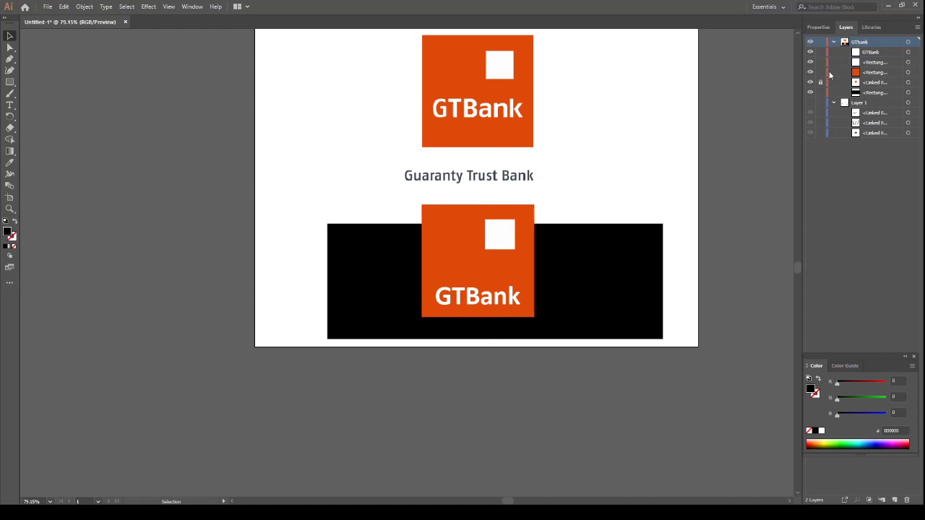
{"action": "left_click", "coordinate": [820, 84]}
{"action": "scroll", "coordinate": [563, 185], "scroll_direction": "up", "scroll_amount": 1}
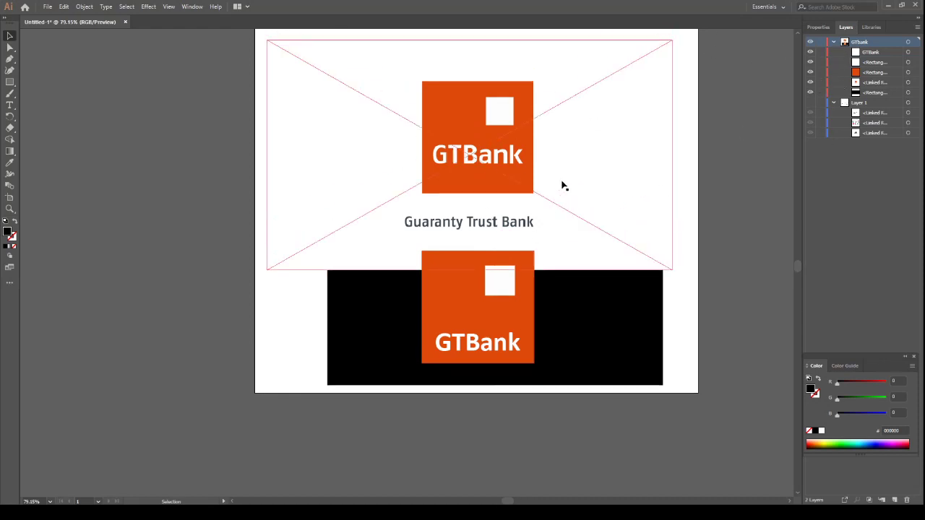
{"action": "left_click_drag", "start_coordinate": [489, 170], "coordinate": [489, 118]}
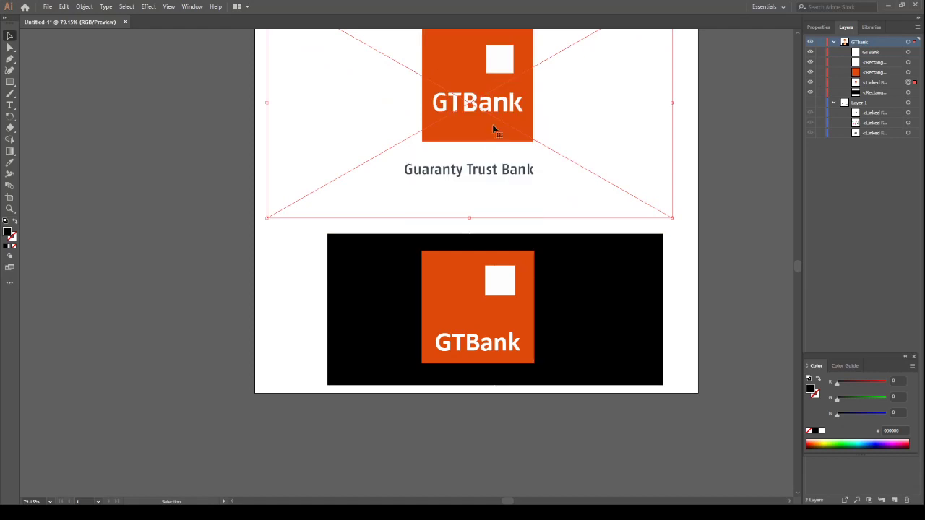
{"action": "key", "text": "Delete"}
{"action": "scroll", "coordinate": [474, 198], "scroll_direction": "down", "scroll_amount": 1}
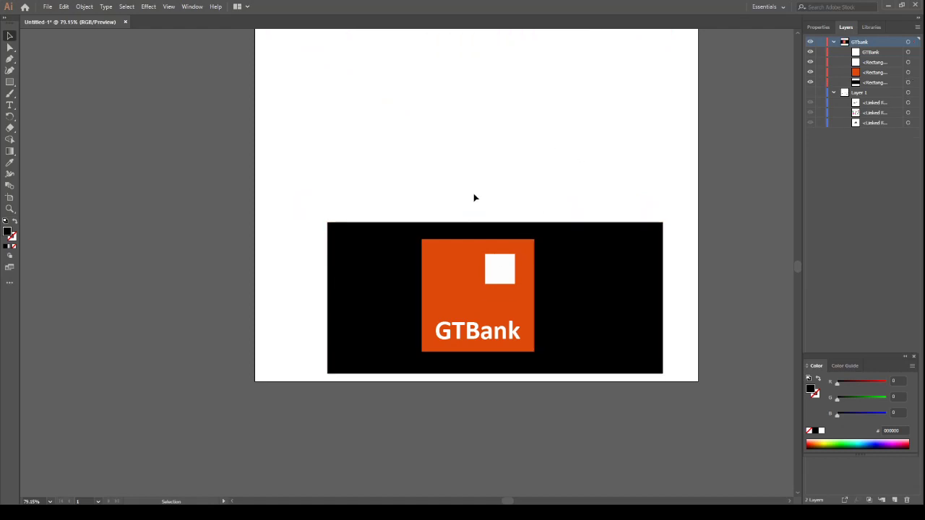
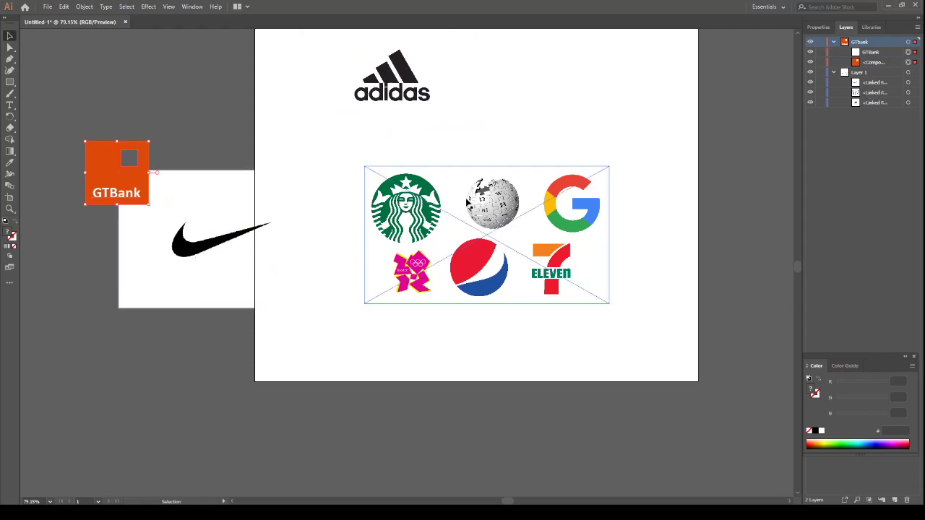
Cut the adidas reference image out of Layer 1 and paste it onto a new layer
{"action": "left_click", "coordinate": [425, 94]}
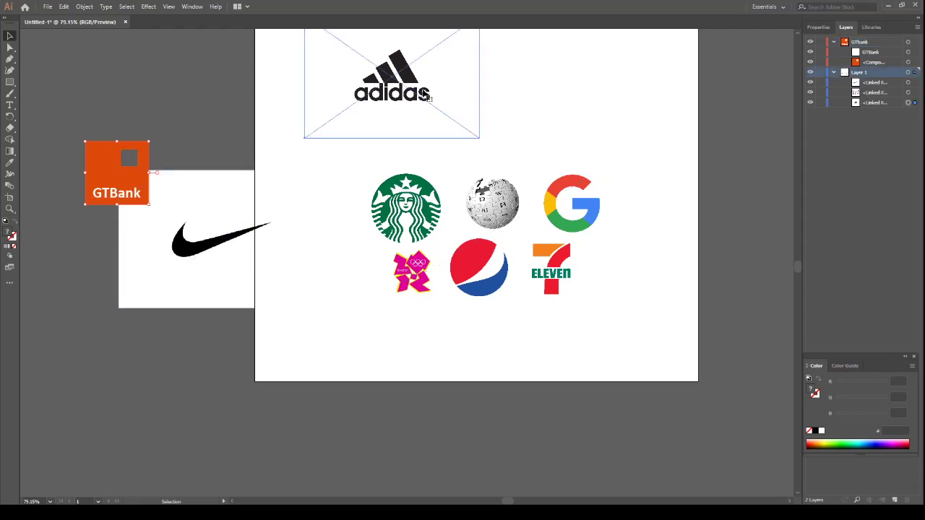
{"action": "key", "text": "a"}
{"action": "key", "text": "Delete"}
{"action": "key", "text": "v"}
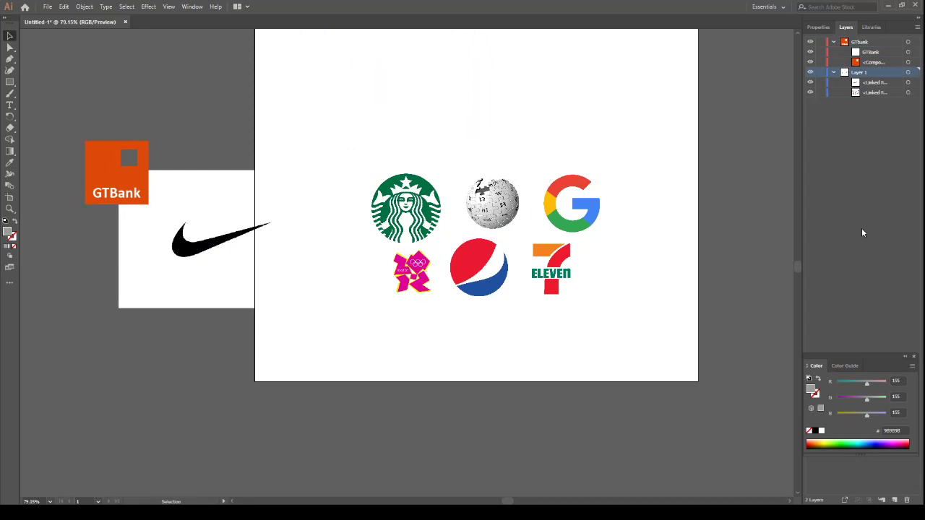
{"action": "left_click", "coordinate": [895, 501]}
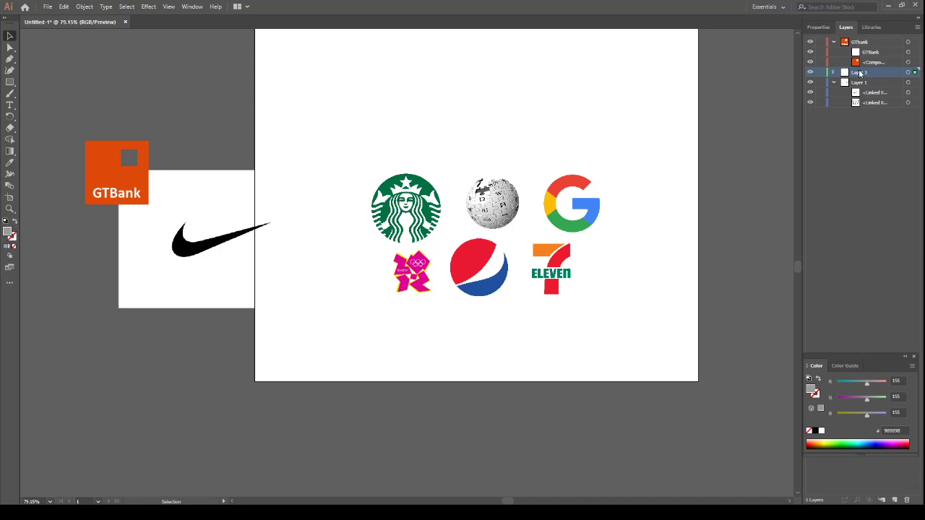
{"action": "key", "text": "ctrl+v"}
Rename the new layer as adidas and expand it to list its contents
{"action": "double_click", "coordinate": [865, 74]}
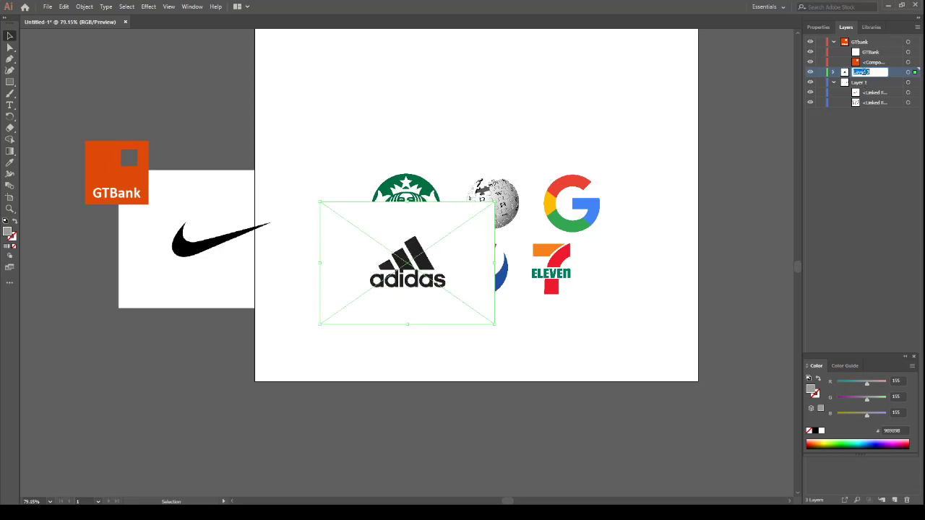
{"action": "type", "text": "Adidas"}
{"action": "key", "text": "Return"}
{"action": "left_click", "coordinate": [833, 72]}
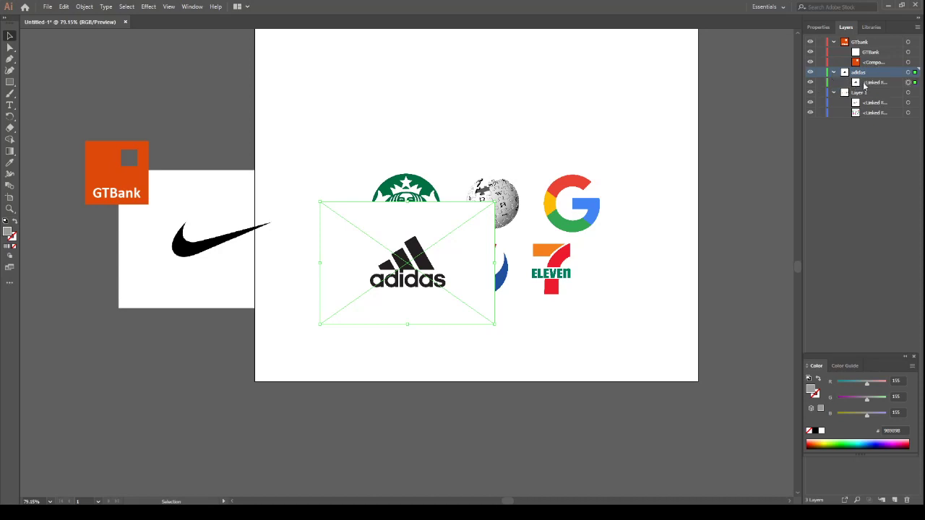
Move the Nike reference image onto the artboard, enlarge it and centre it in the upper area
{"action": "left_click_drag", "start_coordinate": [169, 224], "coordinate": [430, 114]}
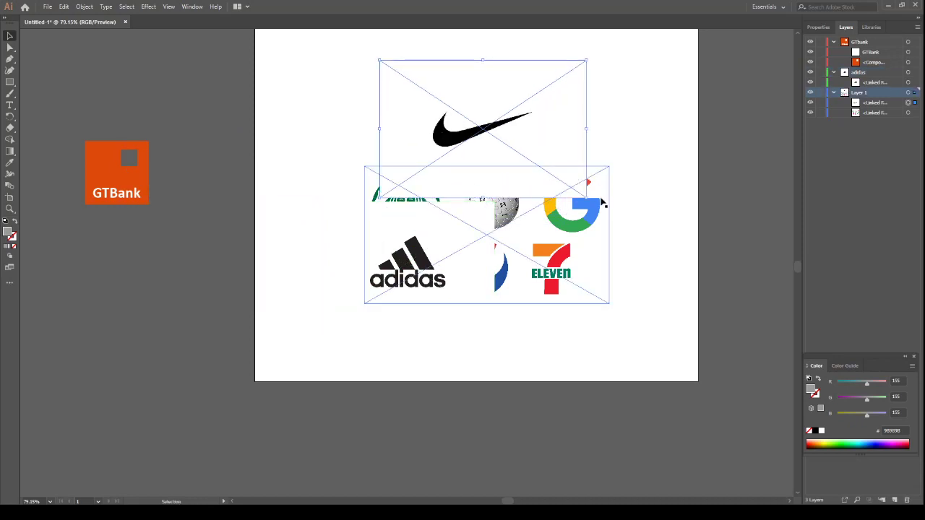
{"action": "left_click_drag", "start_coordinate": [586, 197], "coordinate": [650, 279]}
{"action": "left_click_drag", "start_coordinate": [563, 163], "coordinate": [535, 149]}
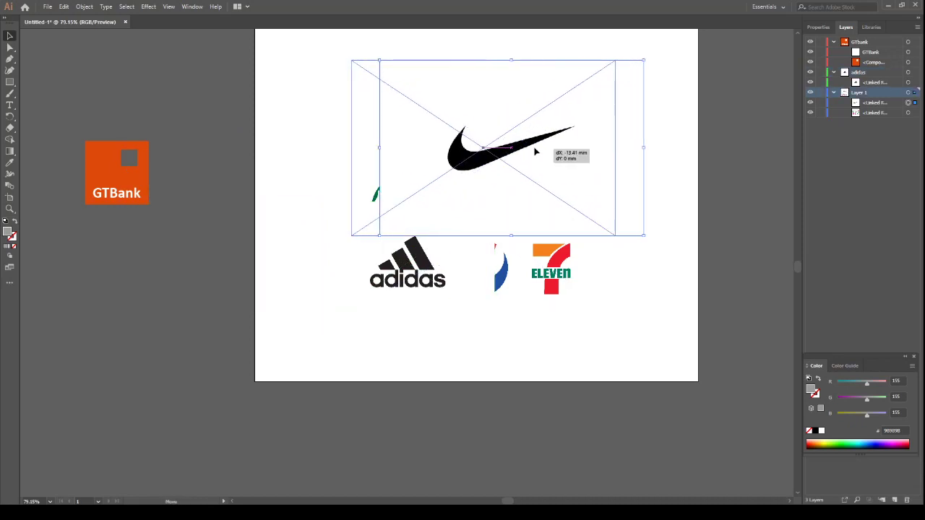
{"action": "left_click_drag", "start_coordinate": [616, 236], "coordinate": [656, 298]}
{"action": "left_click_drag", "start_coordinate": [591, 159], "coordinate": [560, 156]}
{"action": "left_click_drag", "start_coordinate": [625, 264], "coordinate": [657, 308]}
{"action": "left_click_drag", "start_coordinate": [586, 178], "coordinate": [572, 167]}
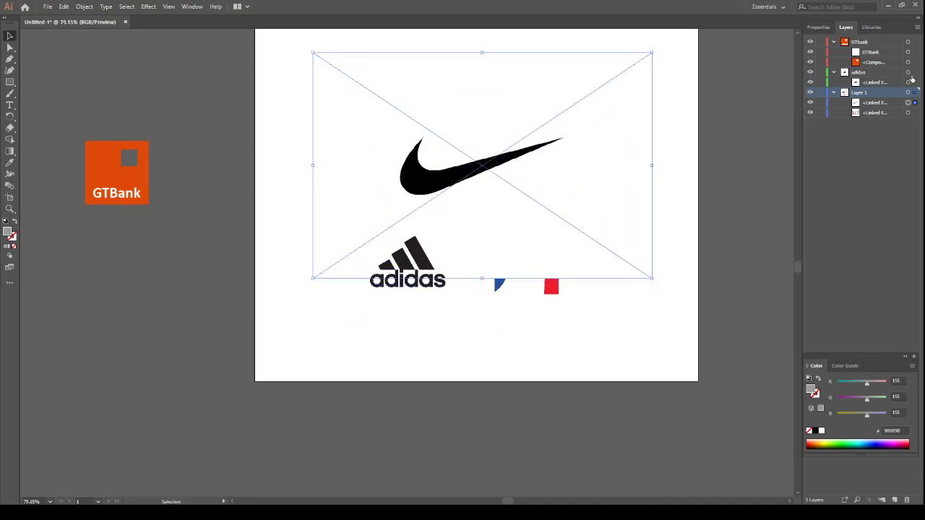
Lock the adidas reference image and hide Layer 1 with the other reference logos, keeping the adidas layer visible
{"action": "left_click", "coordinate": [820, 83]}
{"action": "left_click", "coordinate": [810, 74]}
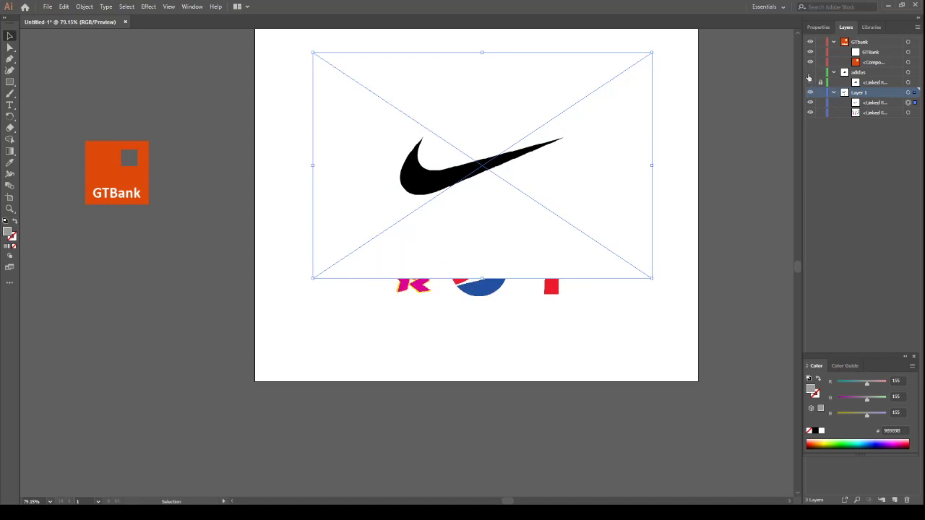
{"action": "left_click", "coordinate": [810, 73]}
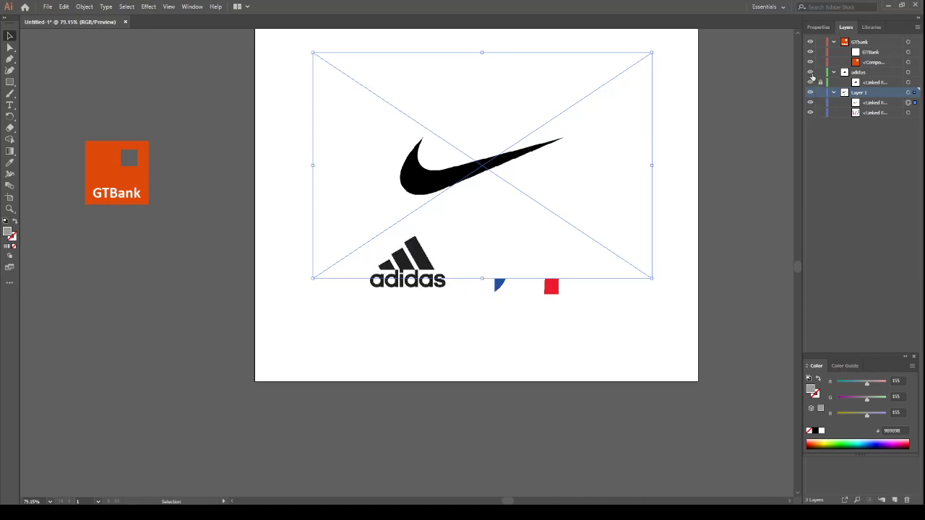
{"action": "left_click", "coordinate": [810, 73]}
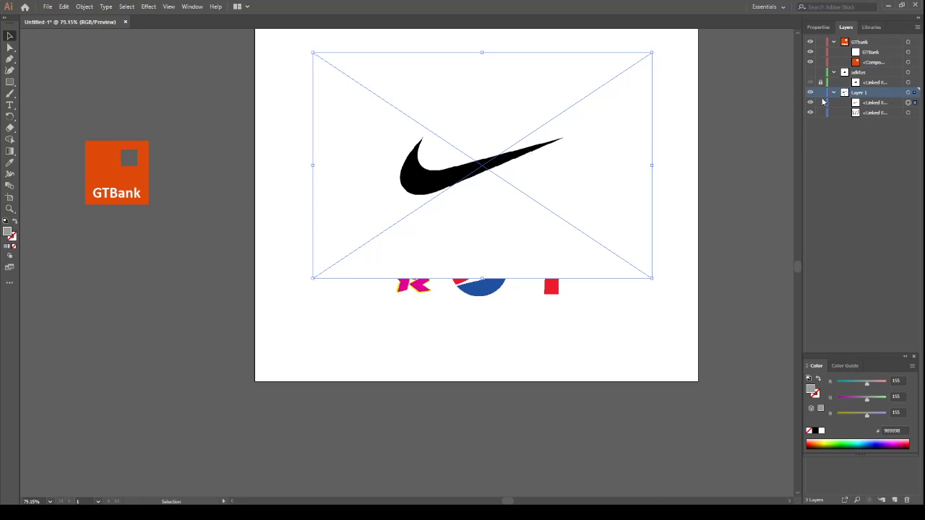
{"action": "left_click", "coordinate": [810, 73]}
{"action": "left_click", "coordinate": [811, 93]}
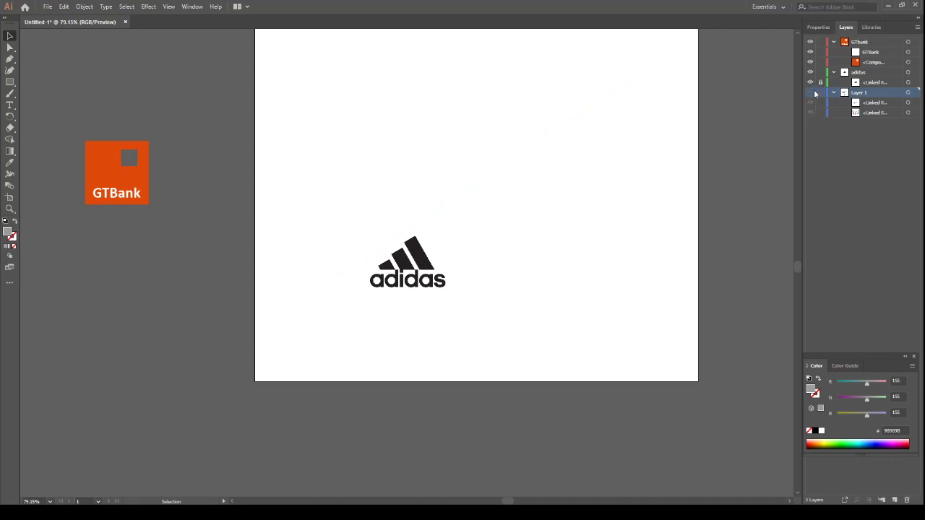
Unlock the adidas reference image, enlarge it in the upper middle of the artboard and lock it again
{"action": "left_click_drag", "start_coordinate": [413, 264], "coordinate": [489, 180]}
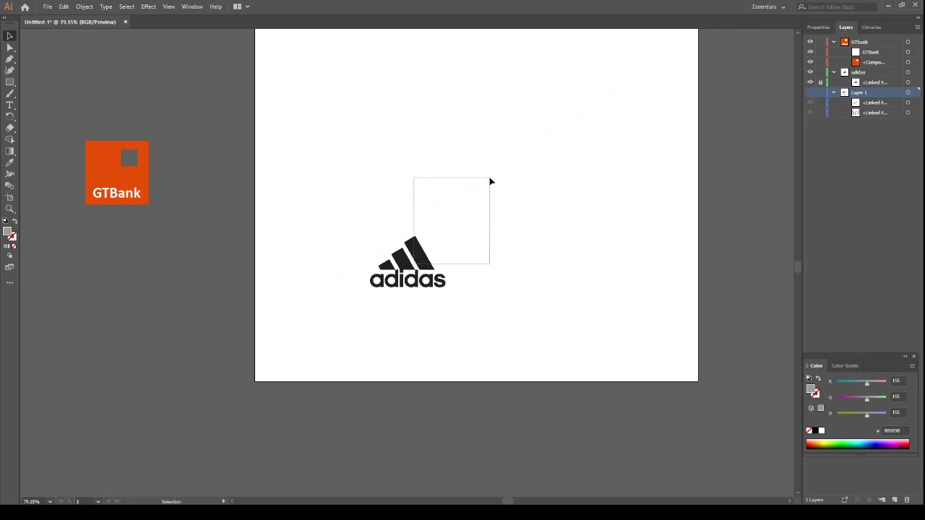
{"action": "left_click", "coordinate": [427, 261]}
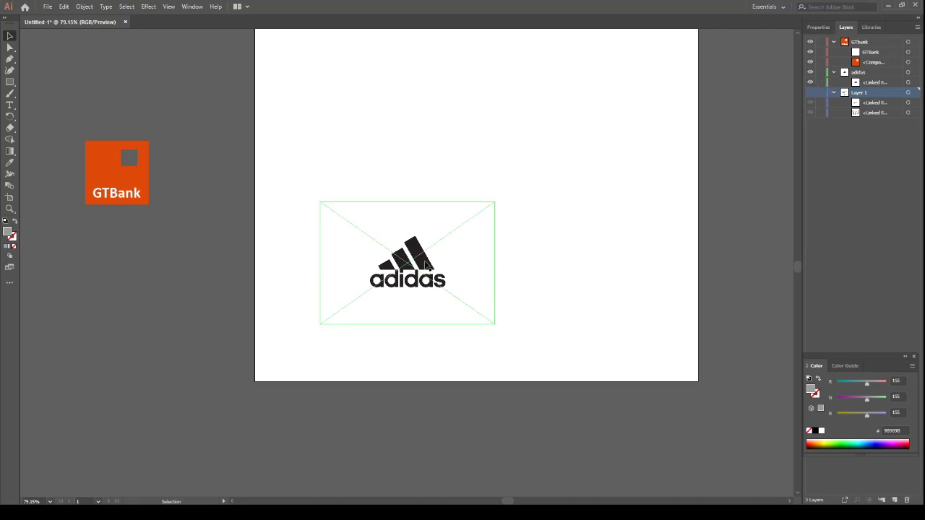
{"action": "left_click_drag", "start_coordinate": [427, 262], "coordinate": [499, 138]}
{"action": "left_click_drag", "start_coordinate": [569, 201], "coordinate": [634, 314]}
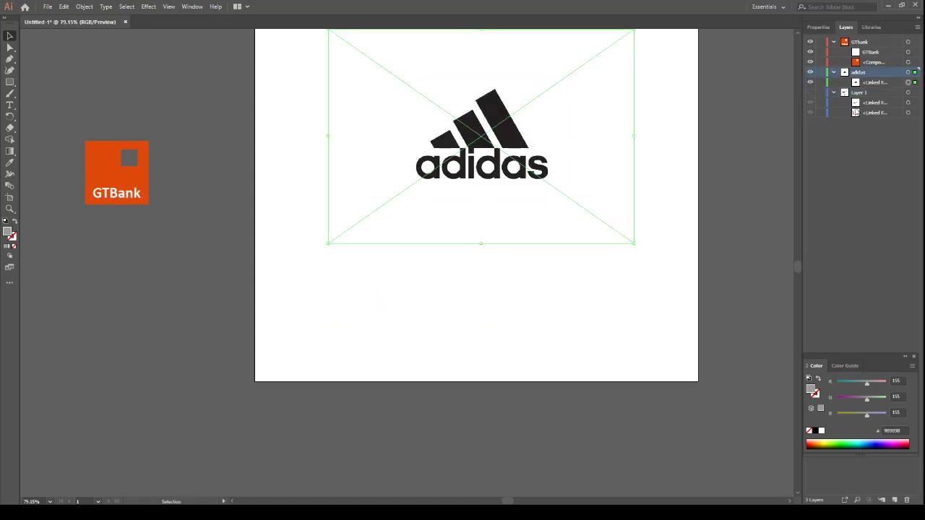
{"action": "left_click", "coordinate": [821, 83]}
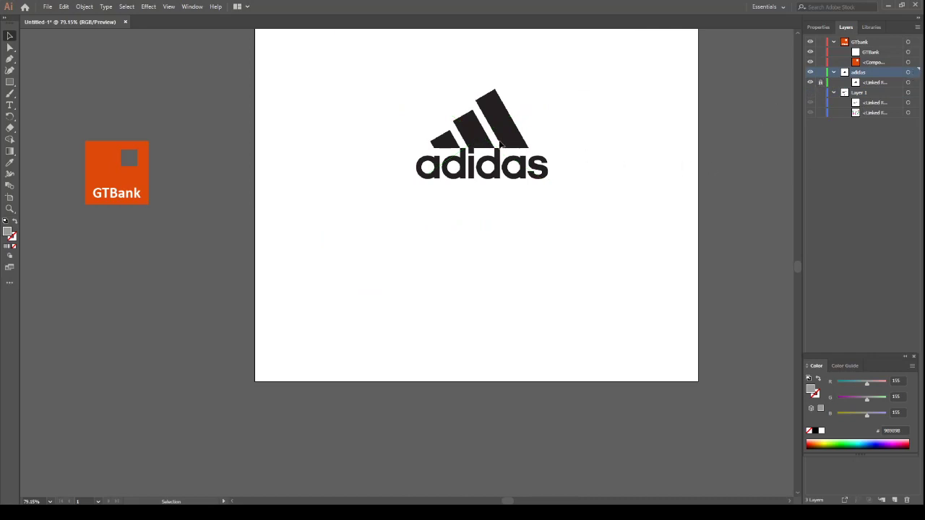
Draw a rectangle rotated and sized to match the tallest adidas stripe, and remove its fill so only the outline remains
{"action": "left_click", "coordinate": [8, 84]}
{"action": "left_click_drag", "start_coordinate": [496, 79], "coordinate": [516, 149]}
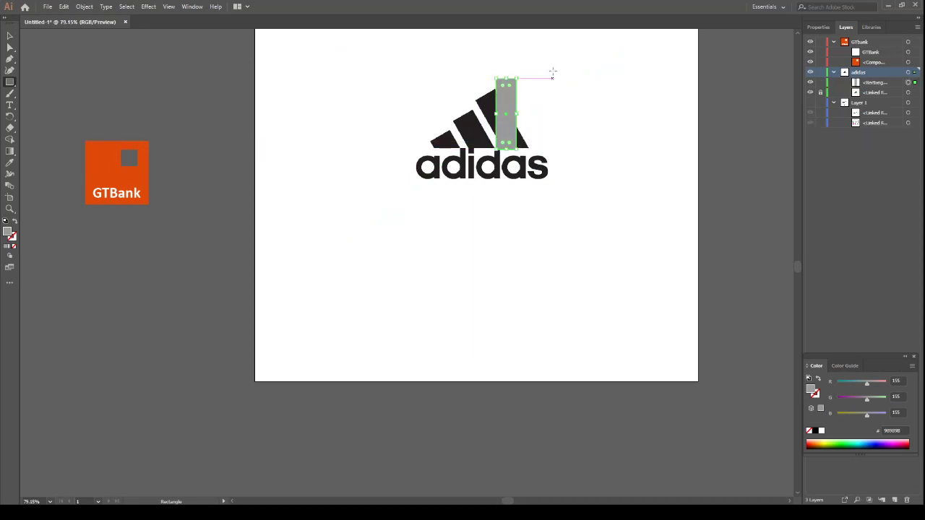
{"action": "left_click", "coordinate": [12, 38]}
{"action": "left_click_drag", "start_coordinate": [521, 74], "coordinate": [486, 50]}
{"action": "left_click_drag", "start_coordinate": [508, 118], "coordinate": [528, 148]}
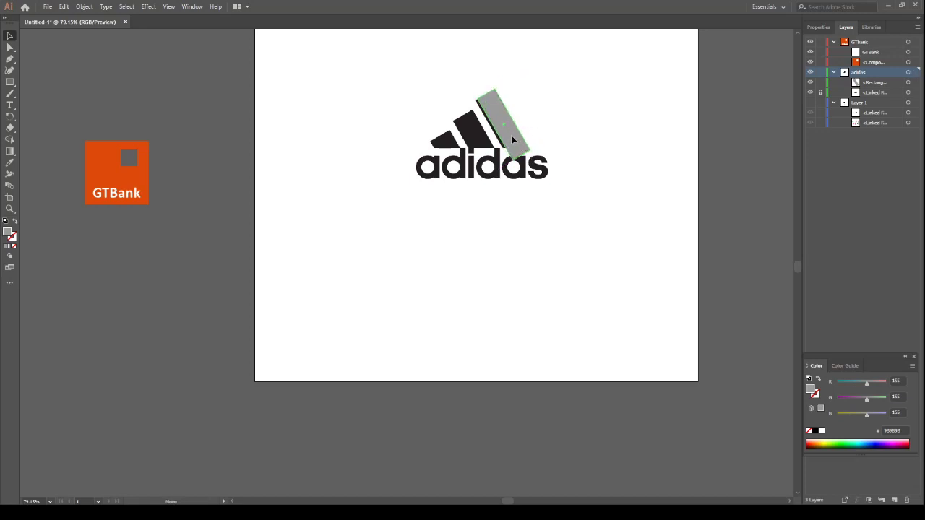
{"action": "left_click_drag", "start_coordinate": [511, 135], "coordinate": [509, 134]}
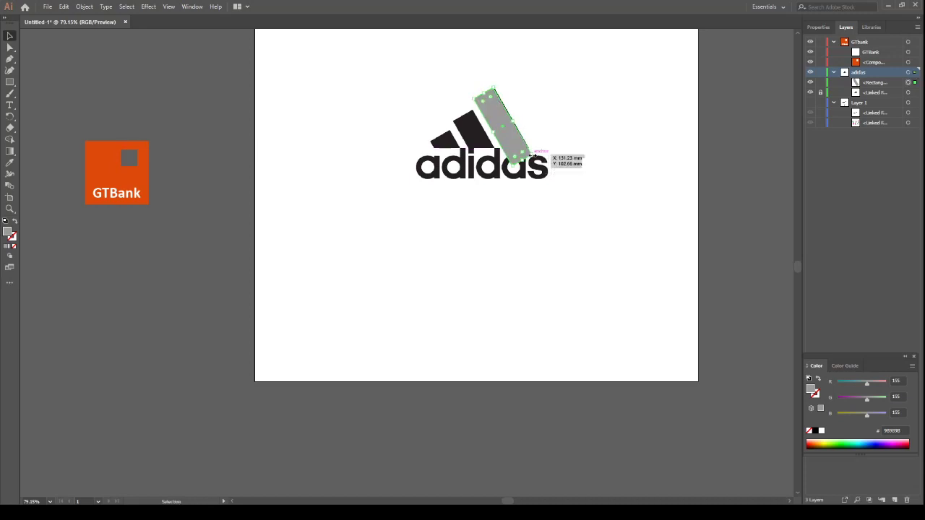
{"action": "left_click_drag", "start_coordinate": [514, 135], "coordinate": [493, 136]}
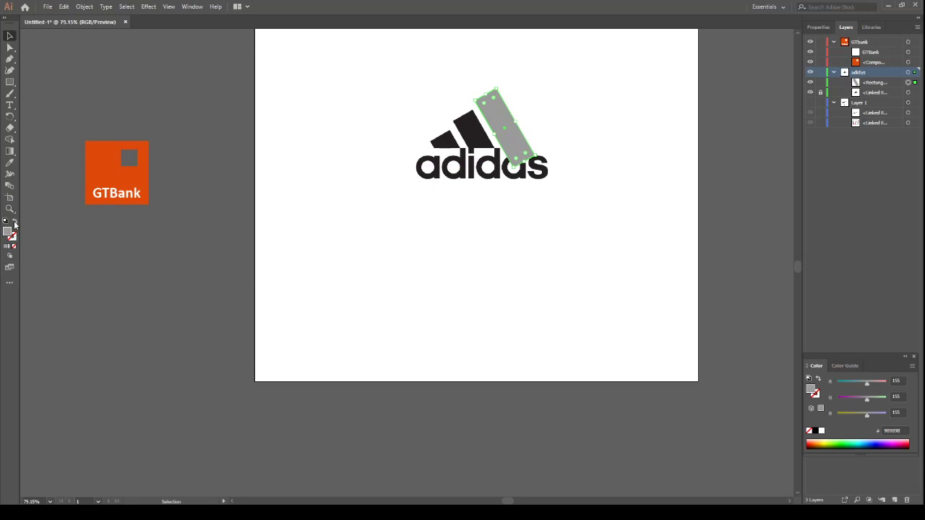
{"action": "left_click", "coordinate": [13, 245]}
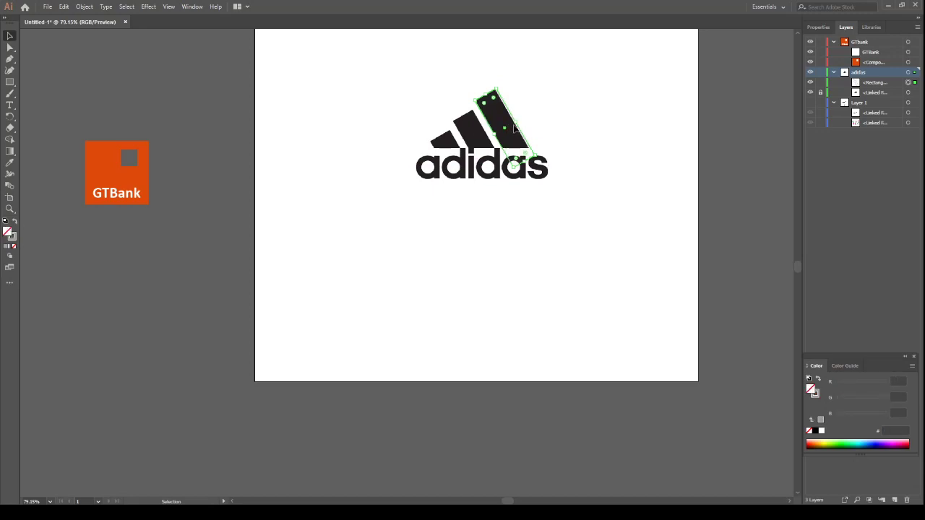
Refine the outline's fit on the tallest stripe and duplicate it over the middle and shortest stripes
{"action": "left_click_drag", "start_coordinate": [514, 122], "coordinate": [514, 122]}
{"action": "key", "text": "ctrl+plus"}
{"action": "key", "text": "ctrl+plus"}
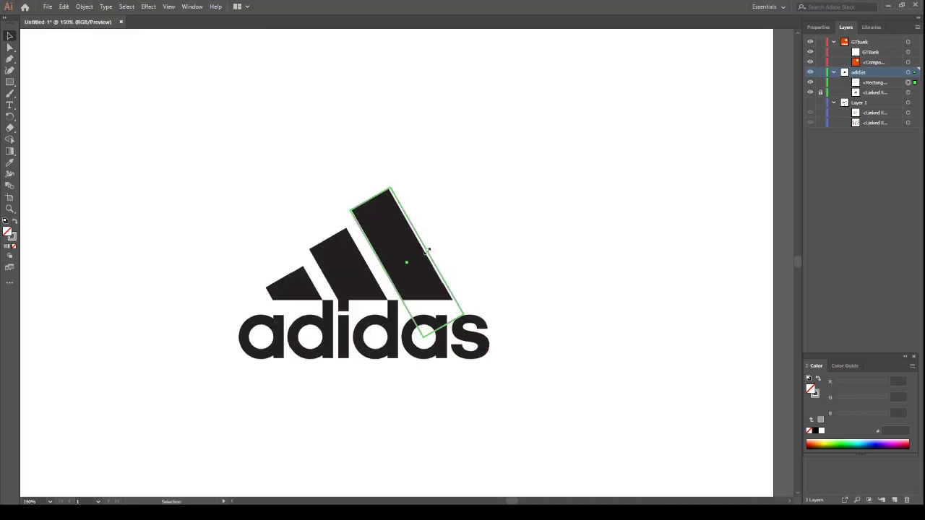
{"action": "left_click_drag", "start_coordinate": [427, 250], "coordinate": [433, 254]}
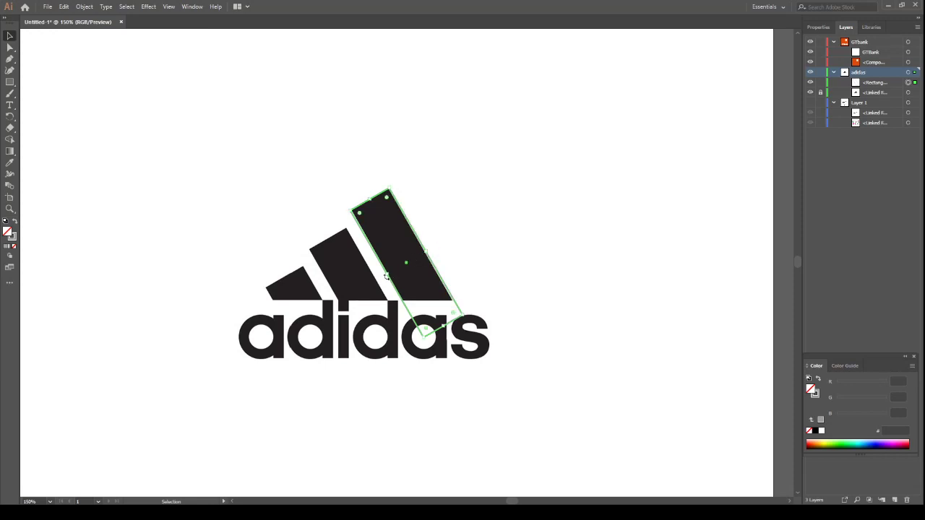
{"action": "left_click_drag", "start_coordinate": [388, 274], "coordinate": [388, 274]}
{"action": "left_click_drag", "start_coordinate": [410, 312], "coordinate": [319, 388]}
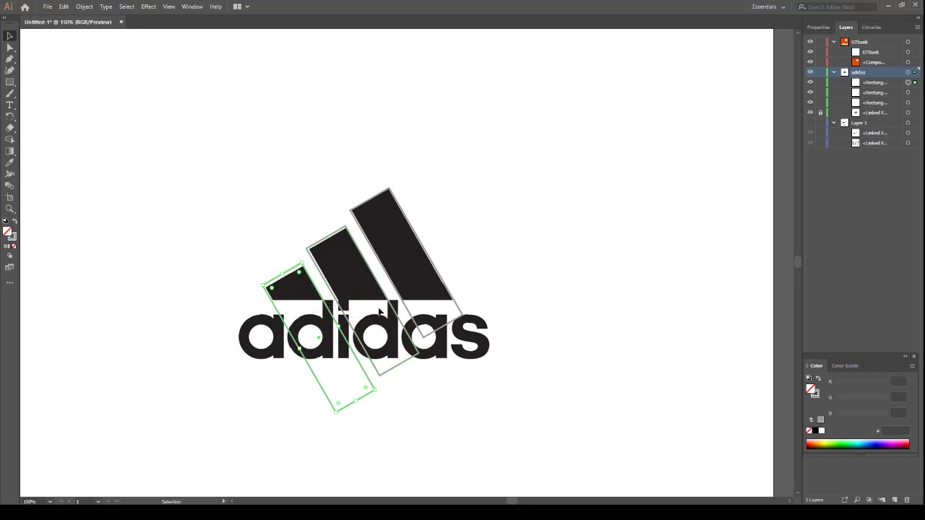
Draw a rectangle from the stripes' base line down past the lowest stripe outline and fill it with white (FFFFFF)
{"action": "left_click", "coordinate": [10, 82]}
{"action": "mouse_move", "coordinate": [212, 298]}
{"action": "left_mouse_down"}
{"action": "mouse_move", "coordinate": [339, 348]}
{"action": "mouse_move", "coordinate": [527, 394]}
{"action": "left_mouse_up"}
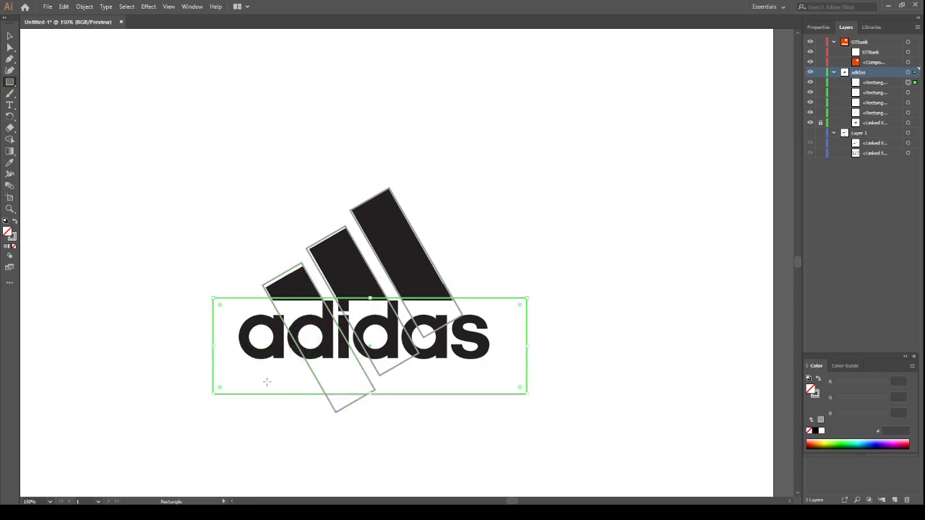
{"action": "left_click", "coordinate": [9, 36]}
{"action": "left_click_drag", "start_coordinate": [370, 394], "coordinate": [370, 417]}
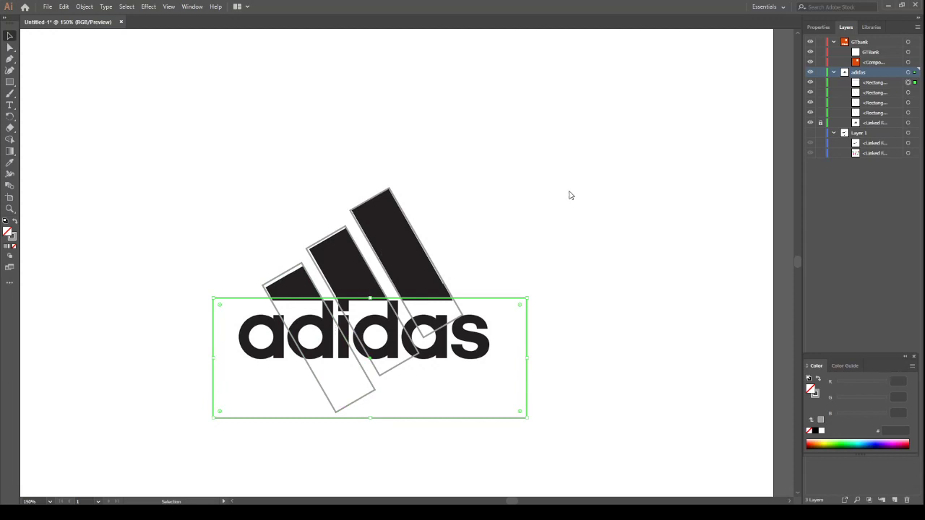
{"action": "key", "text": "comma"}
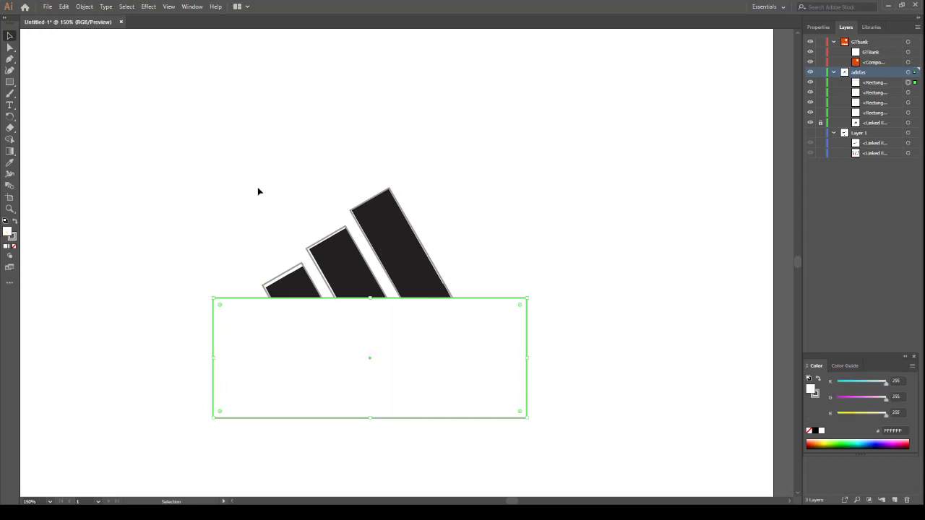
Remove the white rectangle and the stripe parts inside it with Shape Builder, leaving three stripes cut off at the base line
{"action": "left_click_drag", "start_coordinate": [233, 148], "coordinate": [484, 360]}
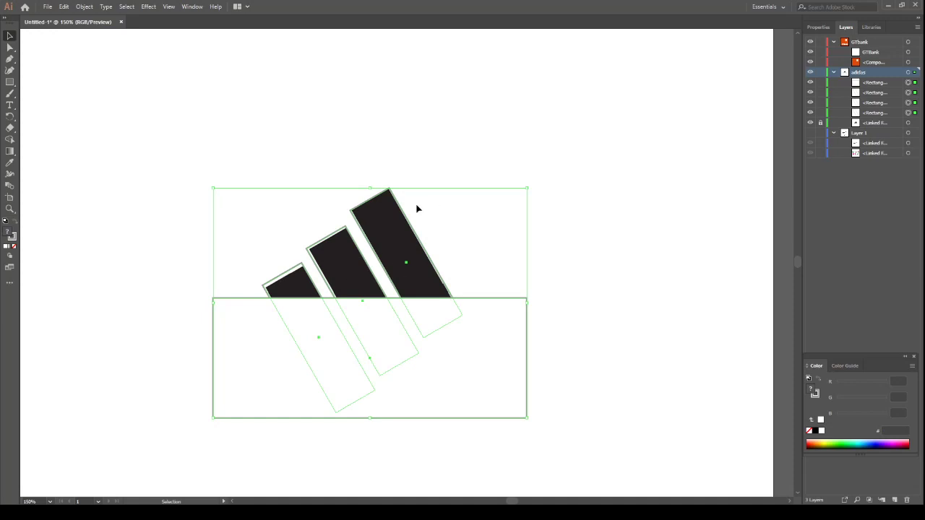
{"action": "left_click", "coordinate": [10, 140]}
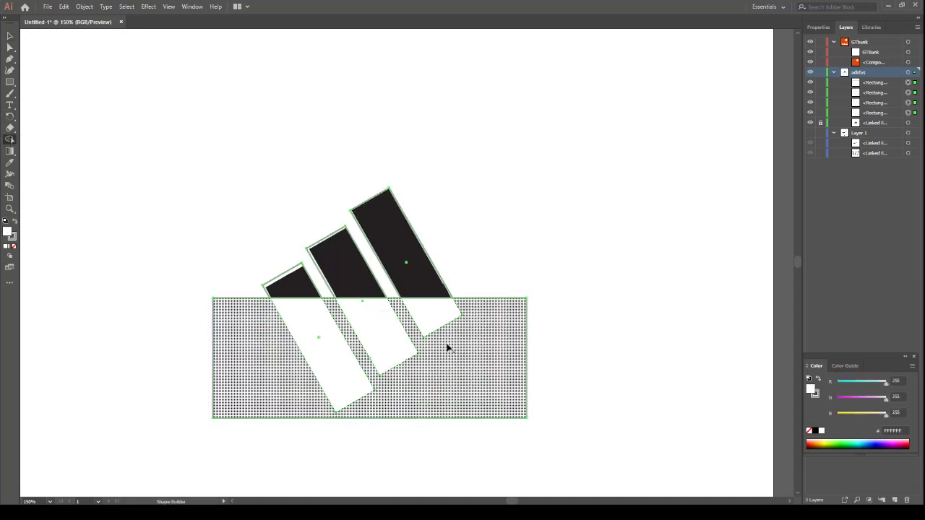
{"action": "mouse_move", "coordinate": [283, 371]}
{"action": "left_mouse_down"}
{"action": "mouse_move", "coordinate": [371, 332]}
{"action": "mouse_move", "coordinate": [477, 333]}
{"action": "left_mouse_up"}
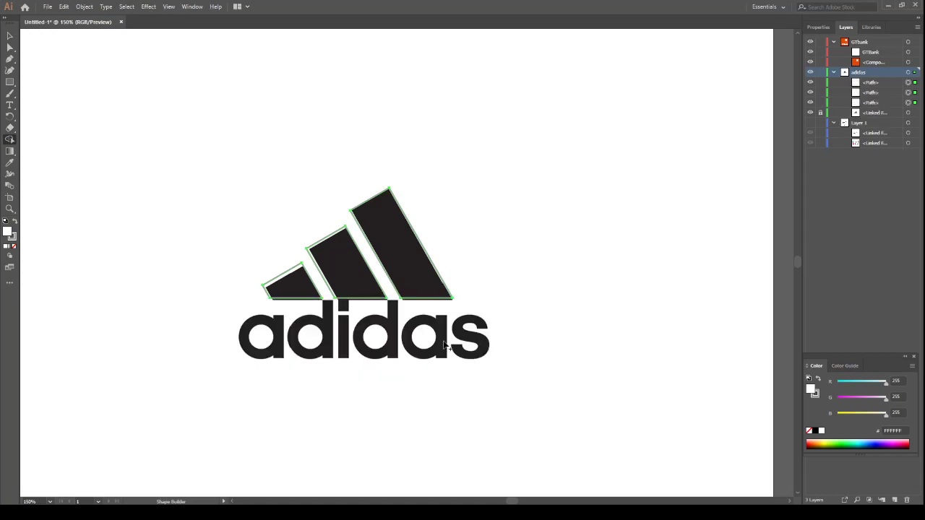
Fill the three traced stripes with black (000000) without a stroke and move them up and right, clear of the reference
{"action": "left_click", "coordinate": [10, 35]}
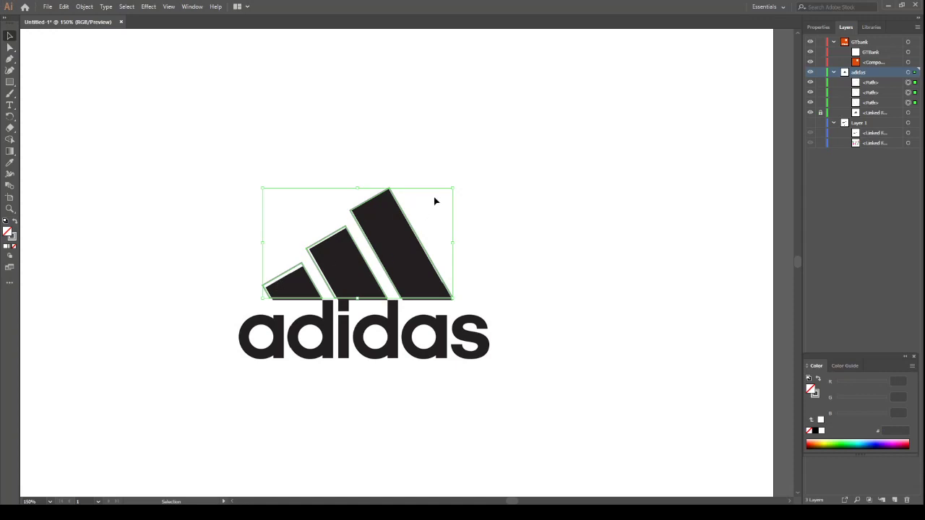
{"action": "left_click", "coordinate": [13, 222]}
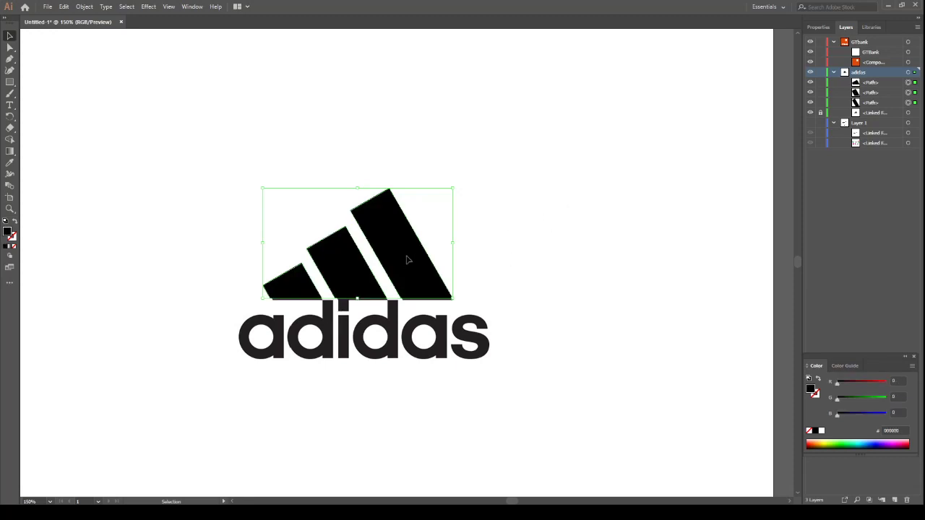
{"action": "left_click_drag", "start_coordinate": [417, 260], "coordinate": [622, 126]}
Add the text "adidas" below the traced black stripes
{"action": "left_click", "coordinate": [9, 105]}
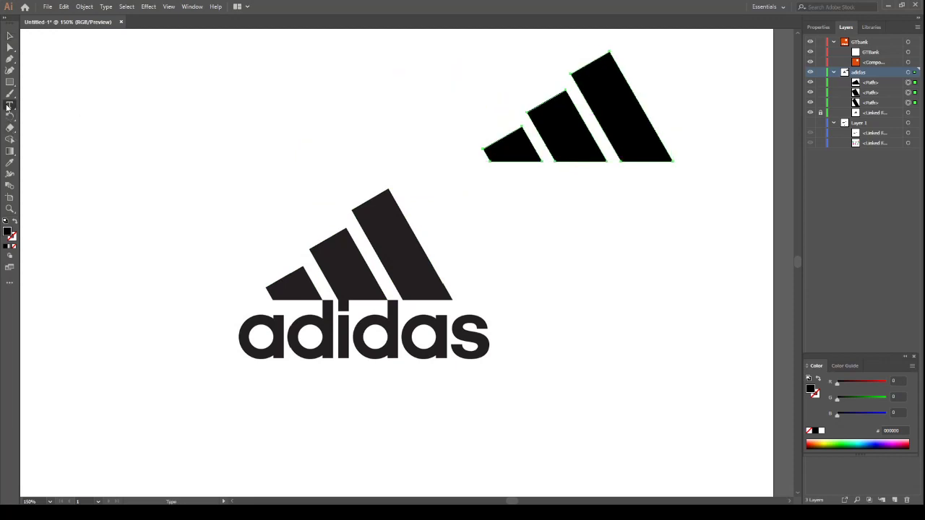
{"action": "left_click", "coordinate": [457, 211]}
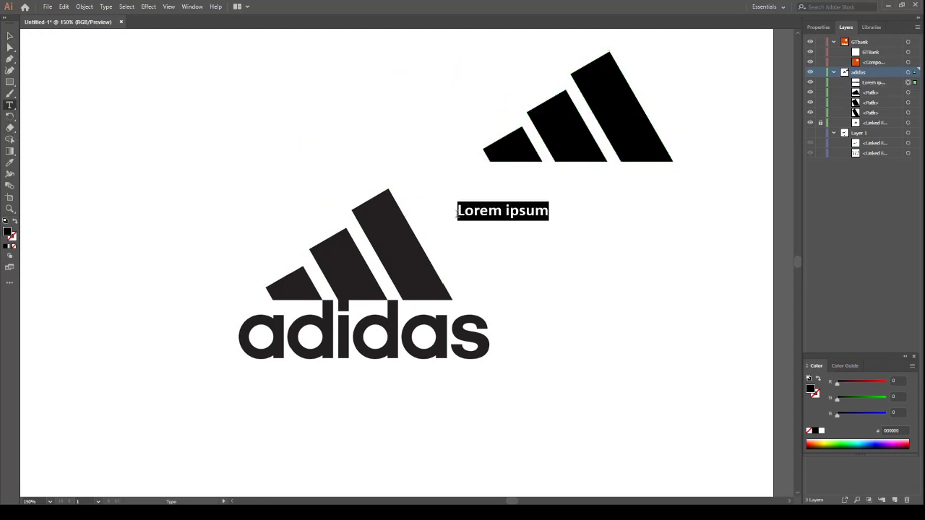
{"action": "type", "text": "adidas"}
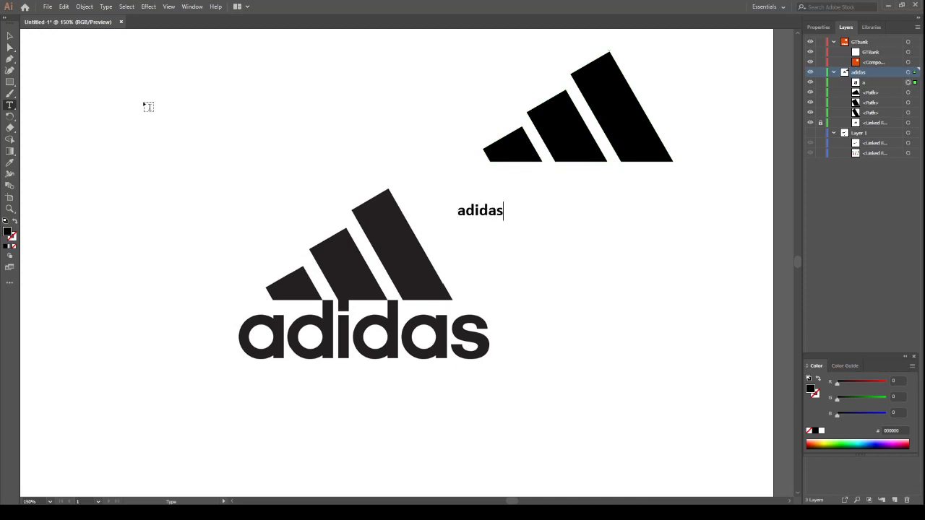
{"action": "left_click", "coordinate": [10, 36]}
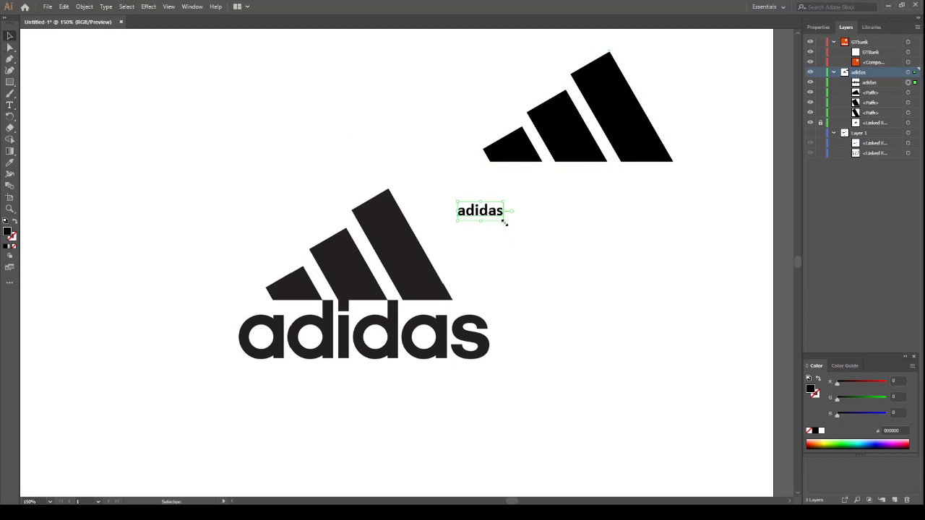
Enlarge the adidas text to about 71.5 pt below the traced stripes and set its font to AvantGarde Bk BT Demi
{"action": "left_click_drag", "start_coordinate": [505, 223], "coordinate": [731, 315]}
{"action": "left_click_drag", "start_coordinate": [625, 260], "coordinate": [607, 218]}
{"action": "left_click", "coordinate": [825, 29]}
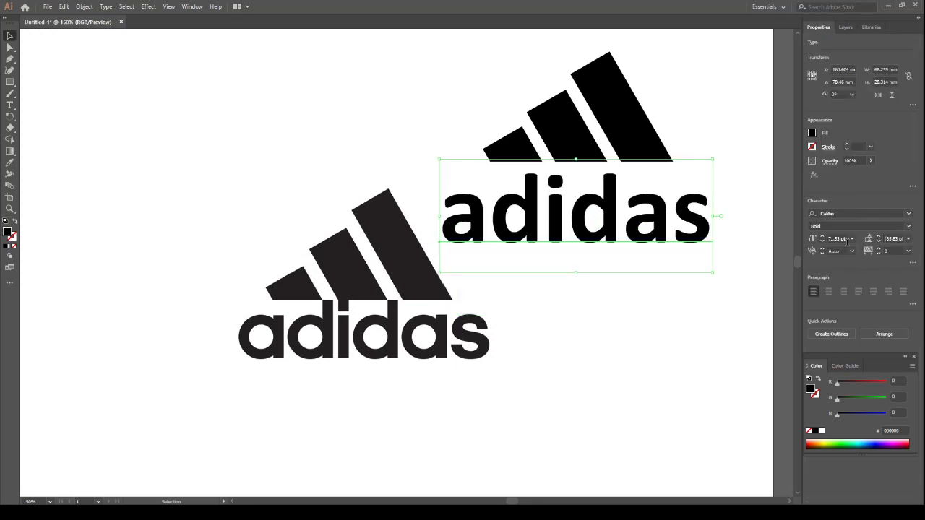
{"action": "left_click", "coordinate": [846, 214]}
{"action": "type", "text": "ar"}
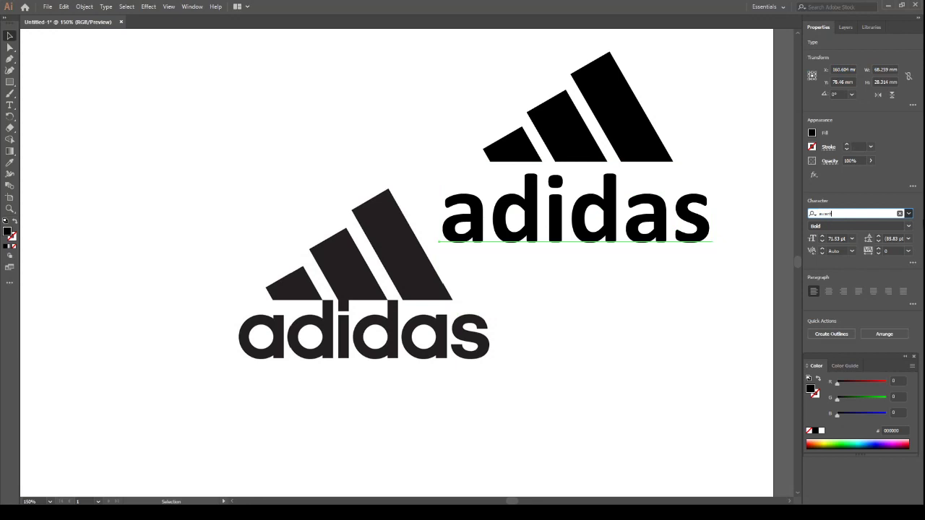
{"action": "key", "text": "Return"}
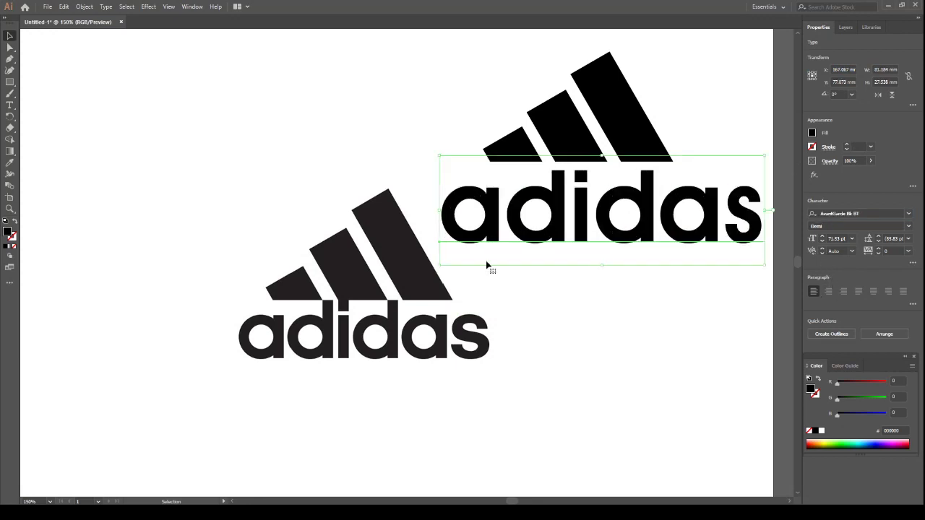
Scale the adidas text down to about 65 pt and position it just below the traced stripes
{"action": "left_click_drag", "start_coordinate": [655, 220], "coordinate": [636, 219]}
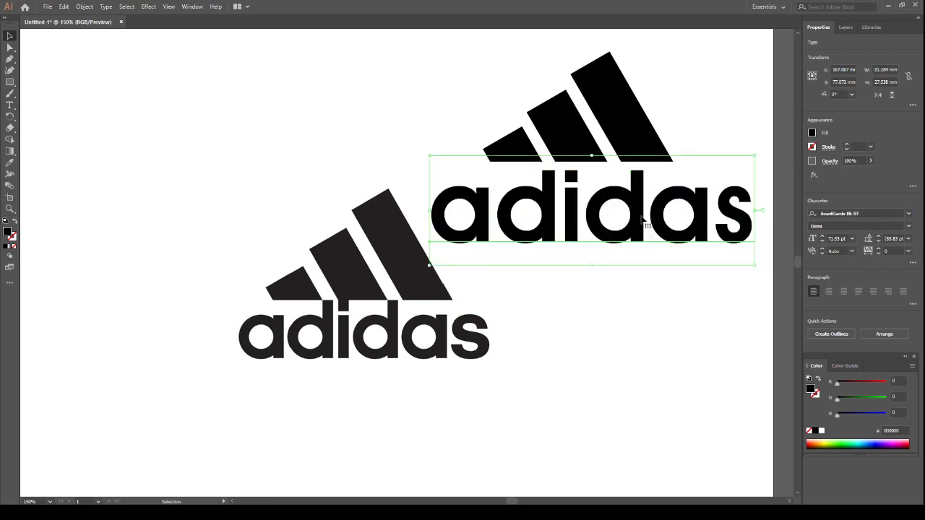
{"action": "left_click_drag", "start_coordinate": [755, 267], "coordinate": [740, 261]}
{"action": "left_click_drag", "start_coordinate": [635, 216], "coordinate": [629, 210]}
Group the three traced black stripes above the adidas text
{"action": "key", "text": "ctrl+minus"}
{"action": "key", "text": "ctrl+minus"}
{"action": "key", "text": "ctrl+minus"}
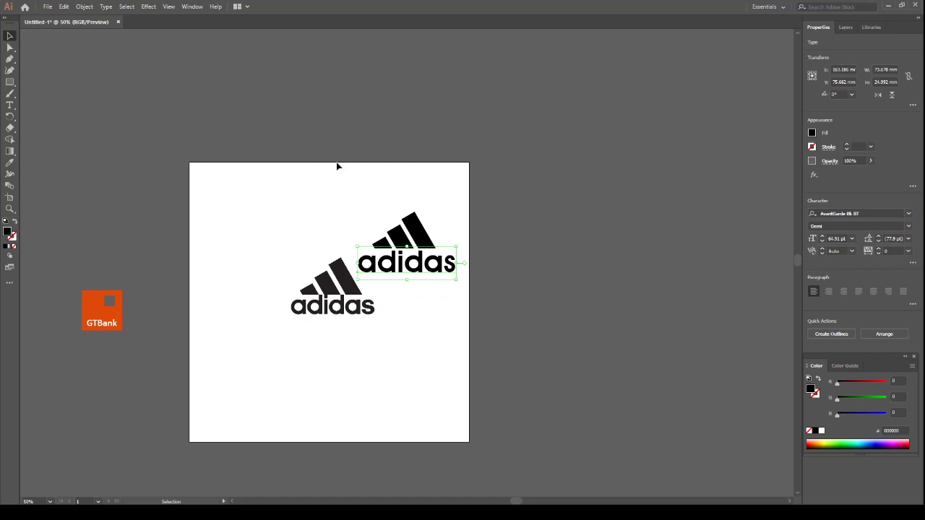
{"action": "left_click_drag", "start_coordinate": [357, 203], "coordinate": [440, 235]}
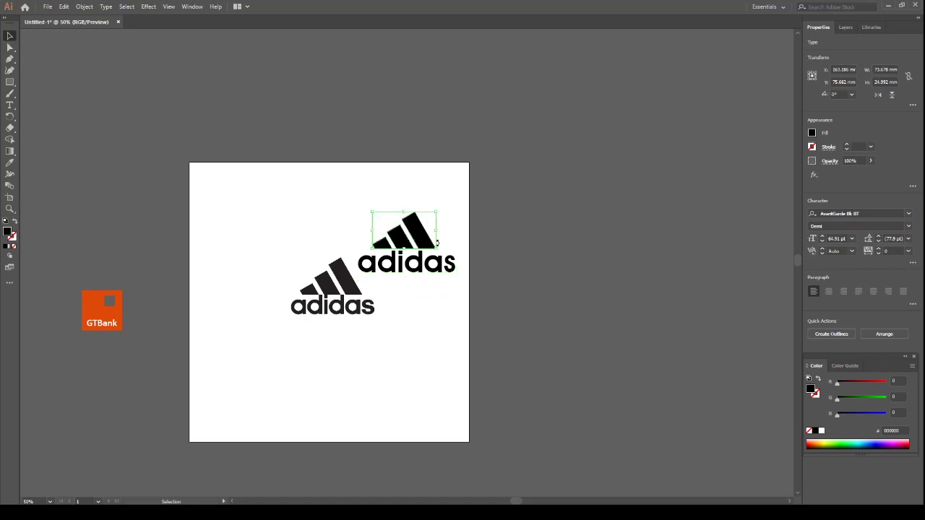
{"action": "key", "text": "v"}
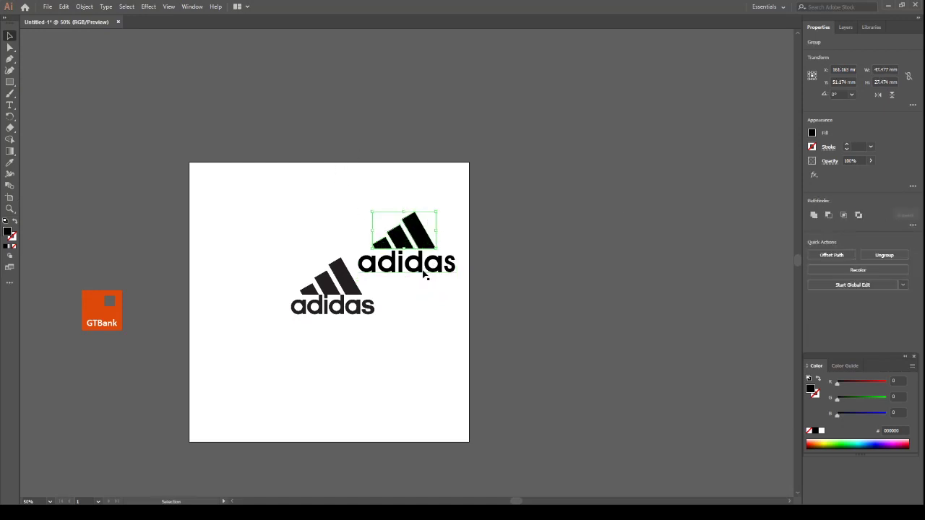
Center-align the adidas text and the stripes group horizontally, and move the finished logo off the artboard above the GTBank logo
{"action": "left_click", "coordinate": [421, 255]}
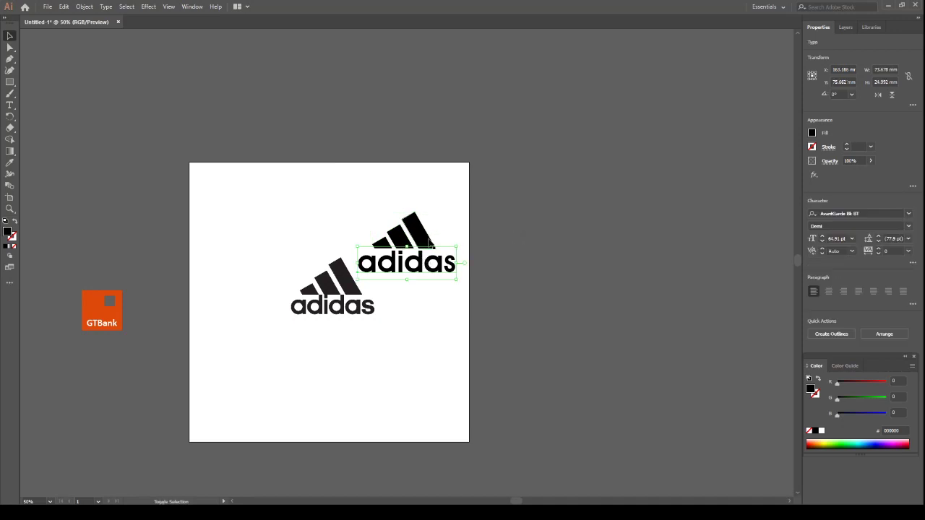
{"action": "left_click", "coordinate": [427, 240], "text": "shift"}
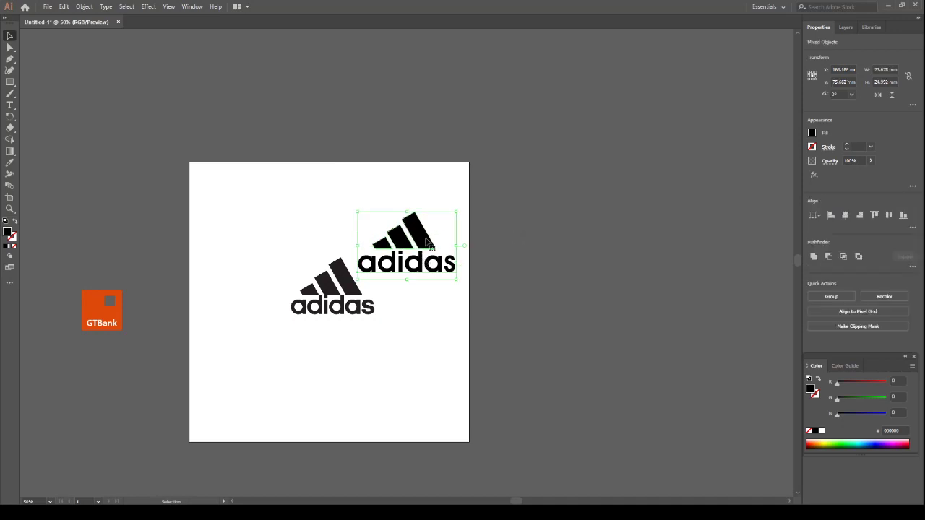
{"action": "left_click", "coordinate": [845, 216]}
{"action": "left_click", "coordinate": [502, 186]}
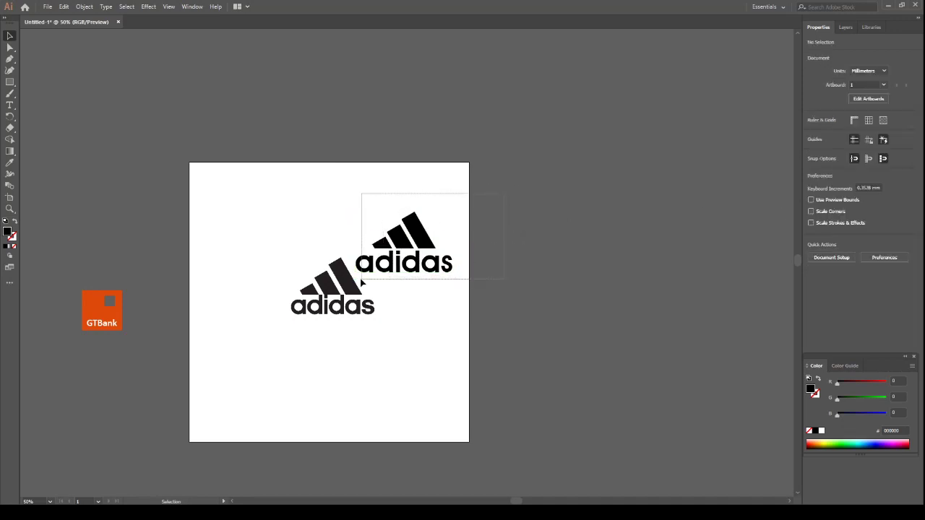
{"action": "left_click_drag", "start_coordinate": [362, 282], "coordinate": [362, 280]}
{"action": "left_click_drag", "start_coordinate": [418, 243], "coordinate": [123, 232]}
Unlock and hide the linked reference image in the adidas layer
{"action": "left_click", "coordinate": [846, 26]}
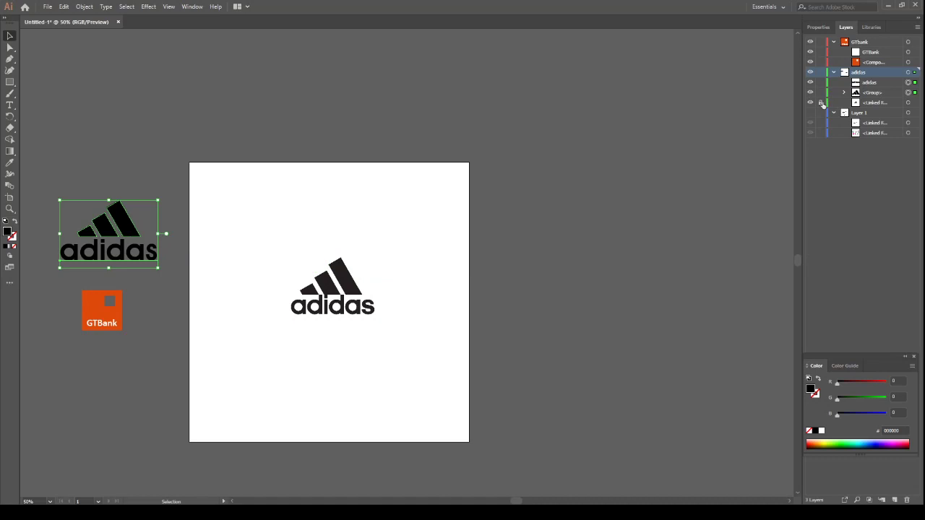
{"action": "left_click", "coordinate": [875, 103]}
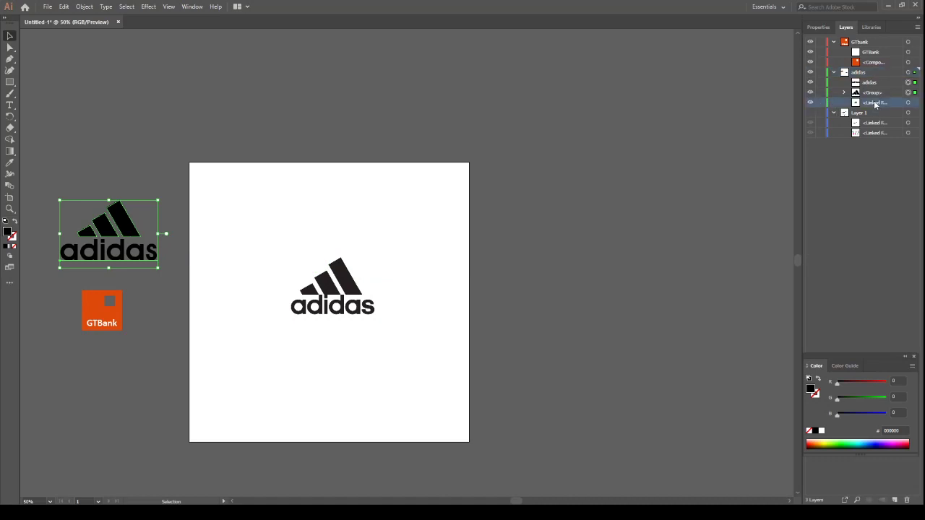
{"action": "key", "text": "Delete"}
{"action": "key", "text": "ctrl+z"}
{"action": "left_click", "coordinate": [811, 103]}
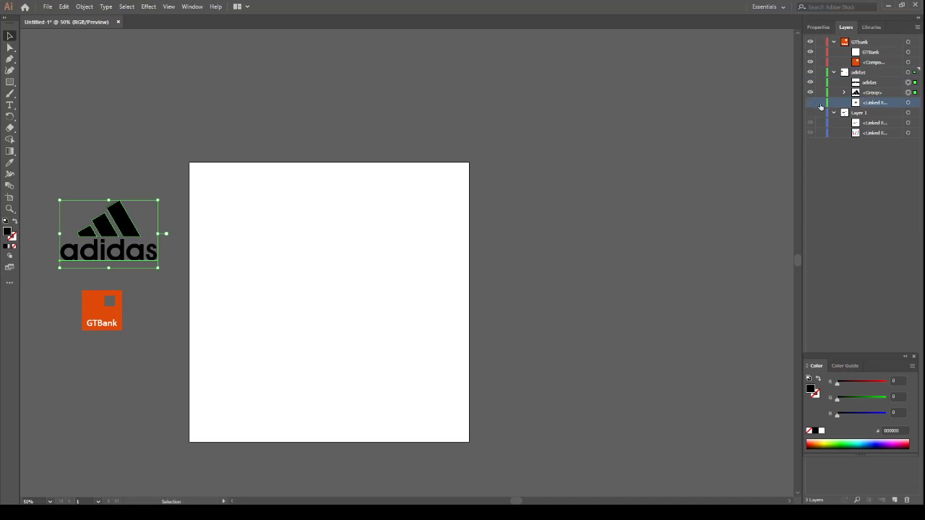
{"action": "key", "text": "Delete"}
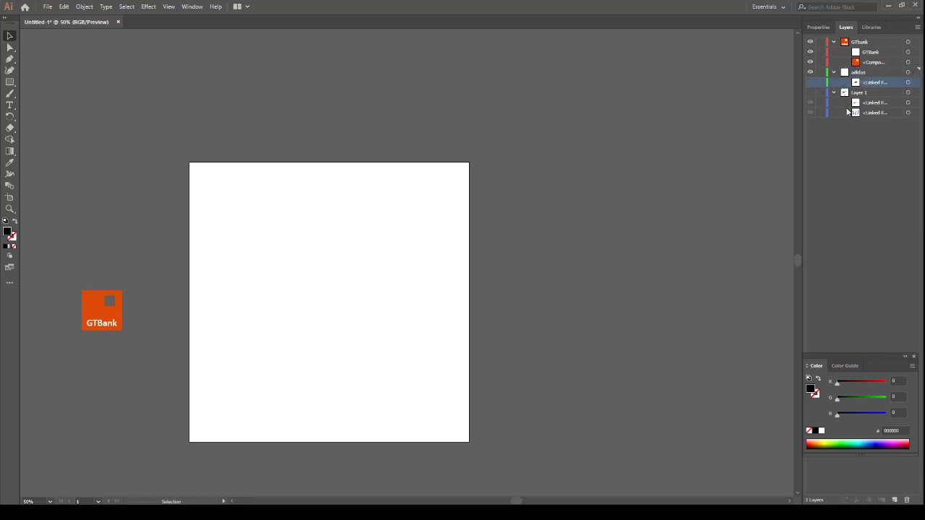
{"action": "key", "text": "ctrl+z"}
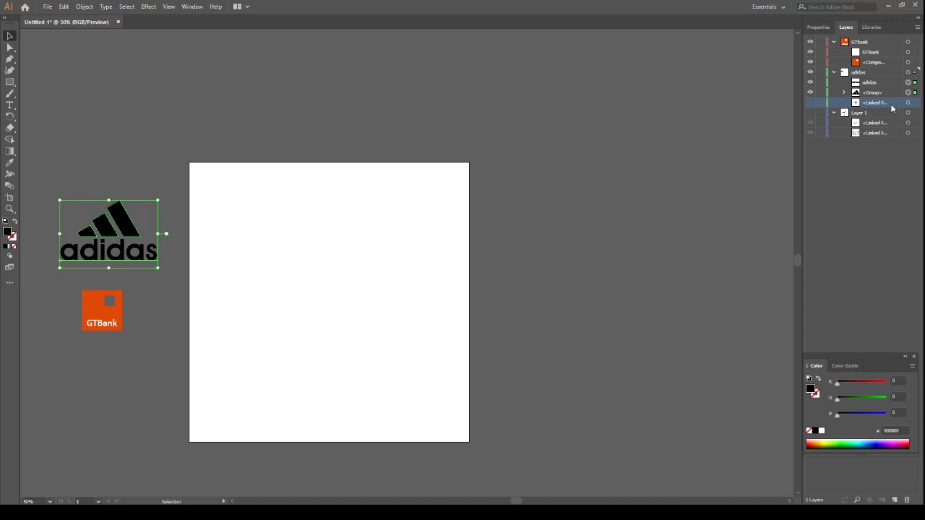
Show Layer 1 with its Nike reference image, leaving the adidas reference image hidden
{"action": "left_click", "coordinate": [810, 113]}
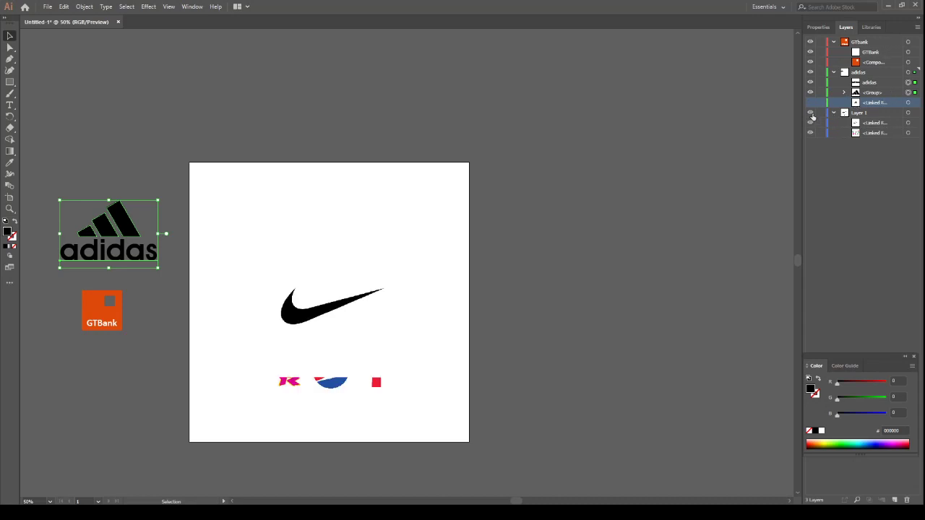
{"action": "key", "text": "a"}
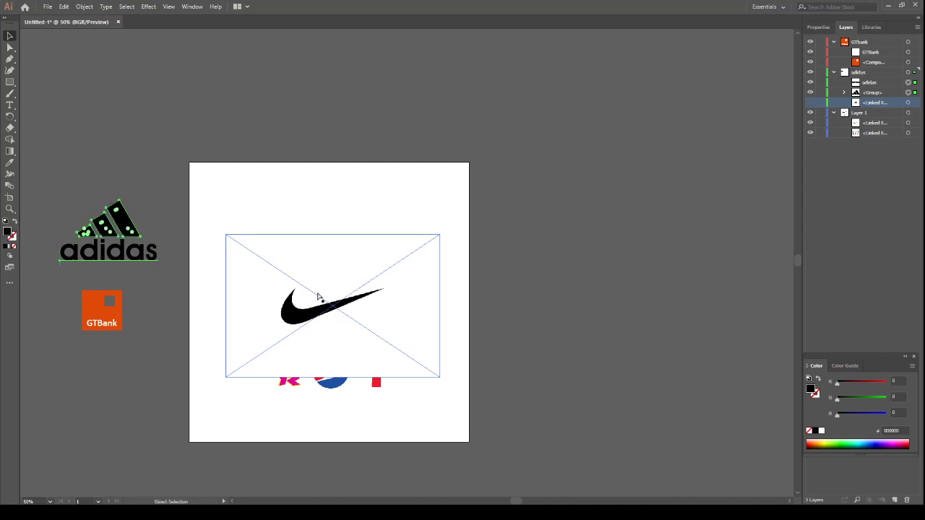
{"action": "key", "text": "Delete"}
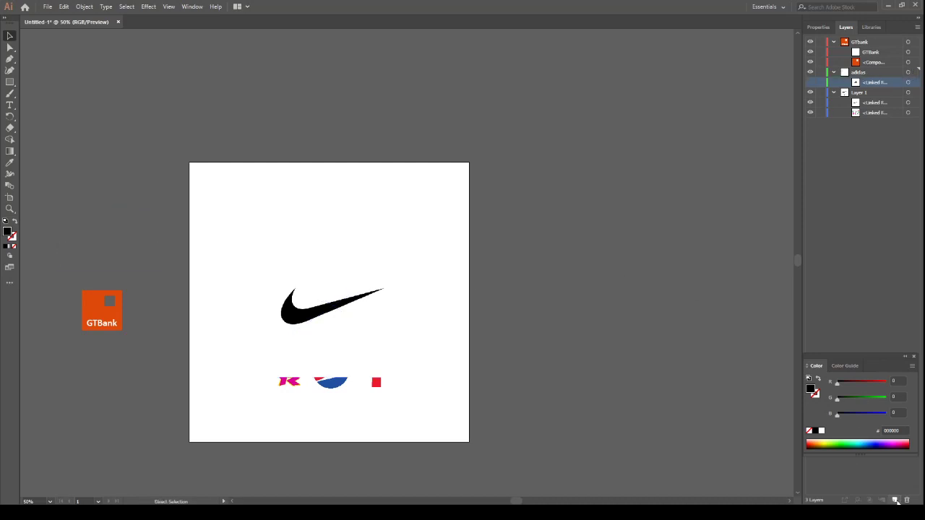
{"action": "key", "text": "ctrl+z"}
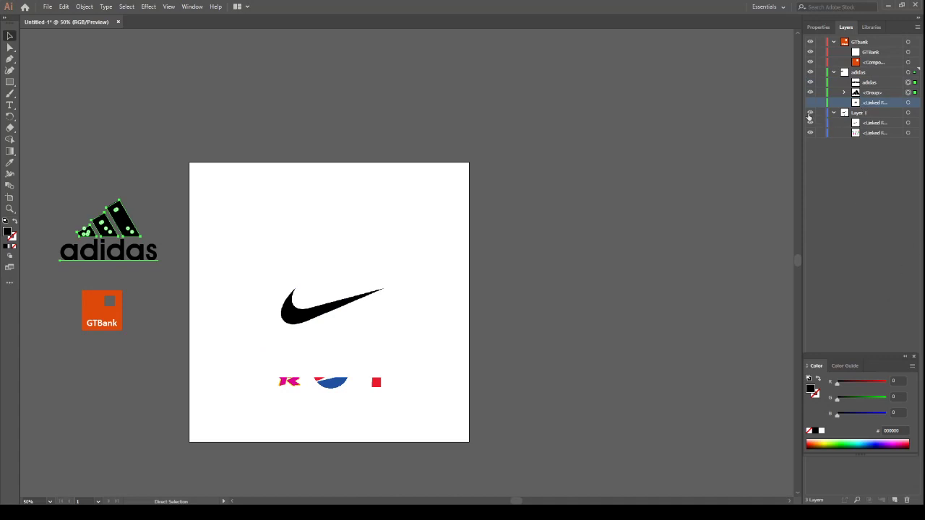
{"action": "left_click", "coordinate": [810, 103]}
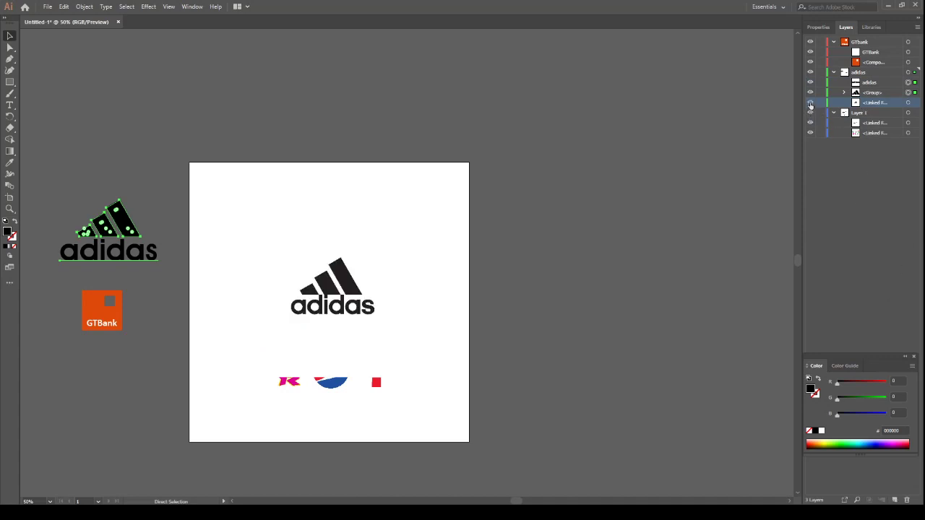
{"action": "left_click", "coordinate": [810, 104]}
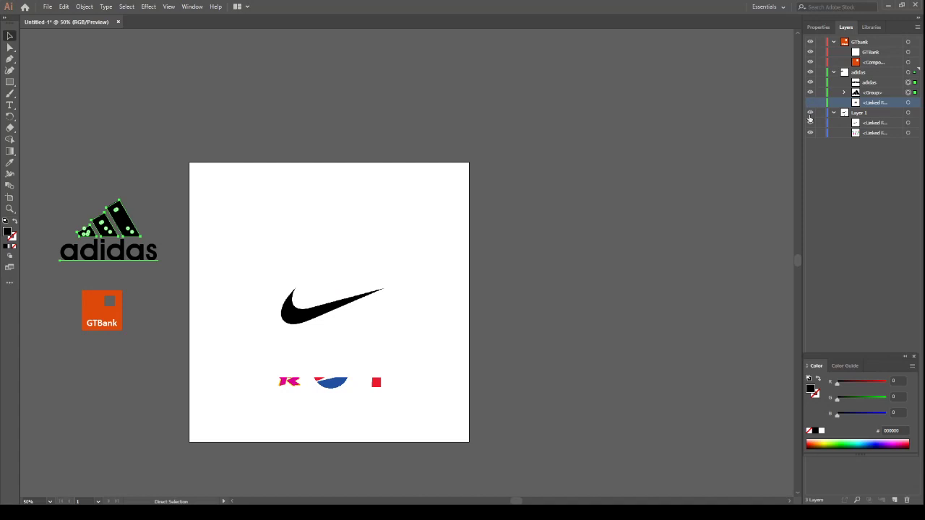
{"action": "left_click", "coordinate": [871, 126]}
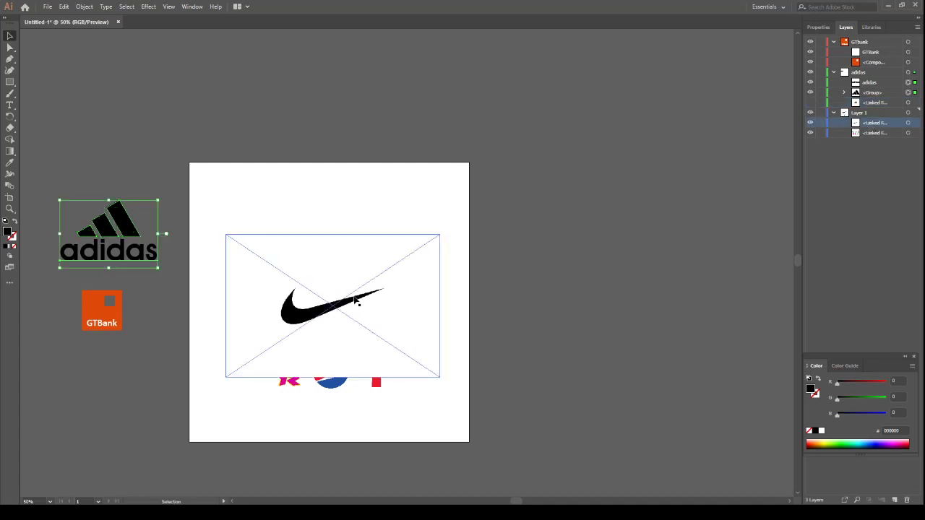
{"action": "key", "text": "Delete"}
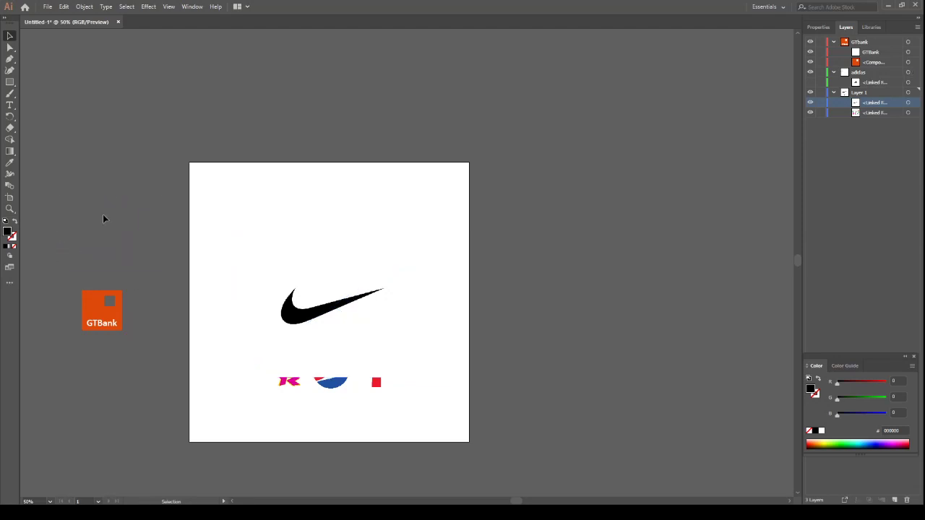
{"action": "left_click", "coordinate": [859, 73]}
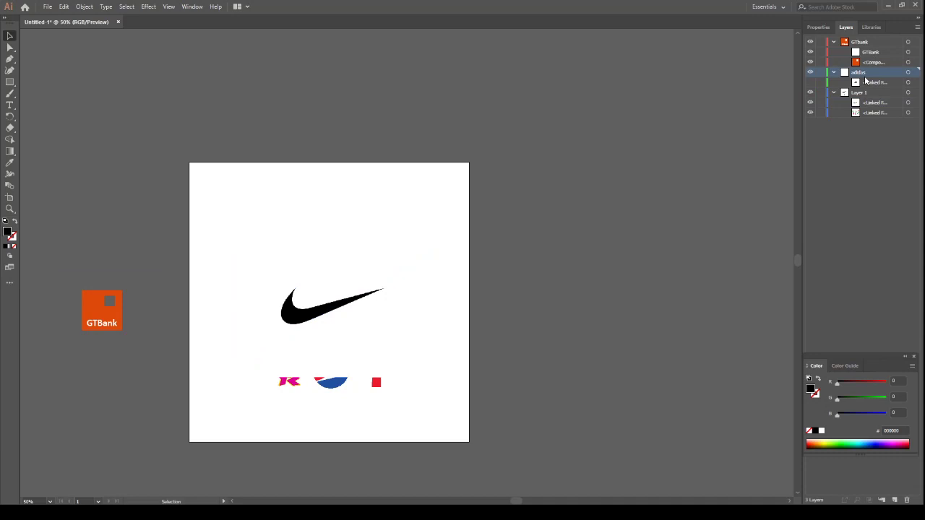
{"action": "key", "text": "ctrl+z"}
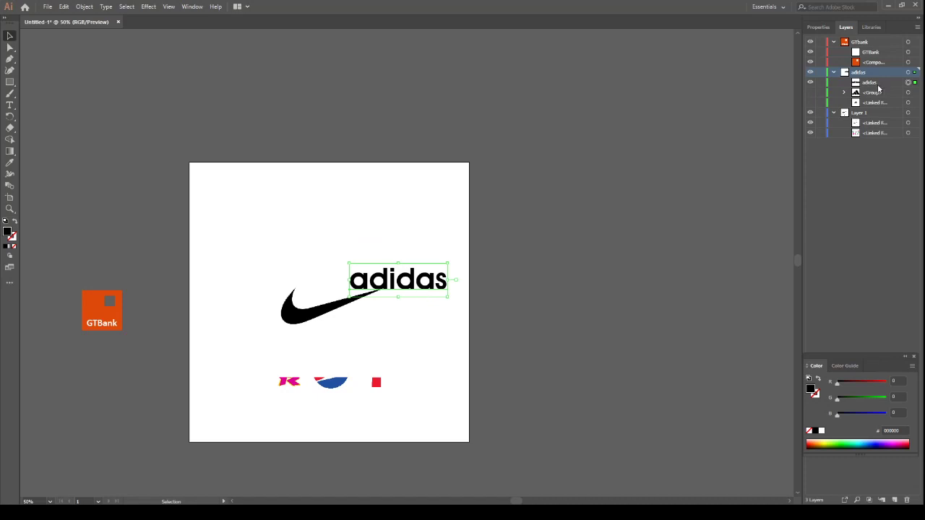
{"action": "key", "text": "Delete"}
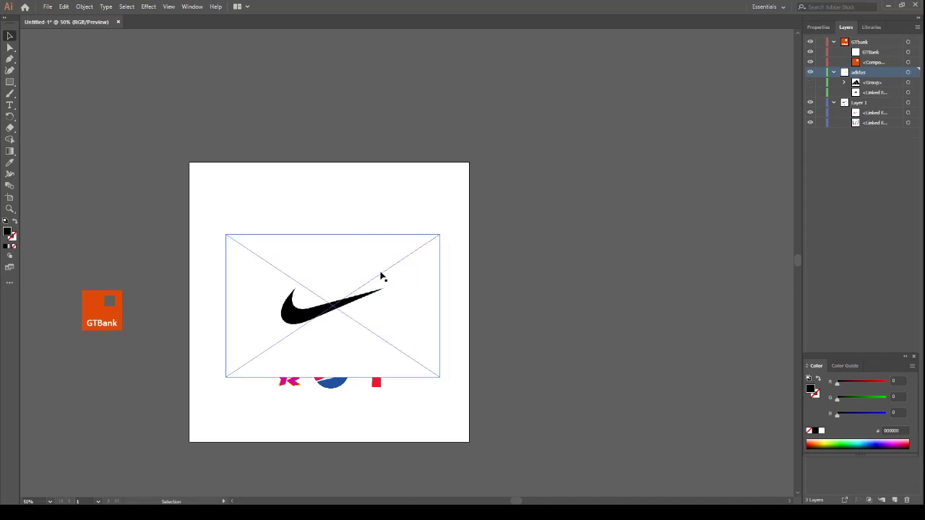
{"action": "left_click", "coordinate": [486, 258]}
{"action": "key", "text": "ctrl+z"}
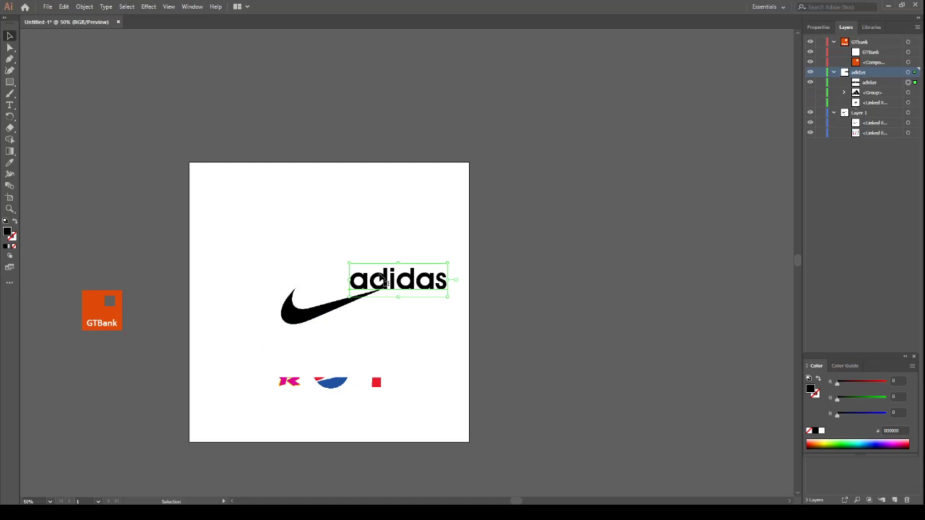
{"action": "key", "text": "Delete"}
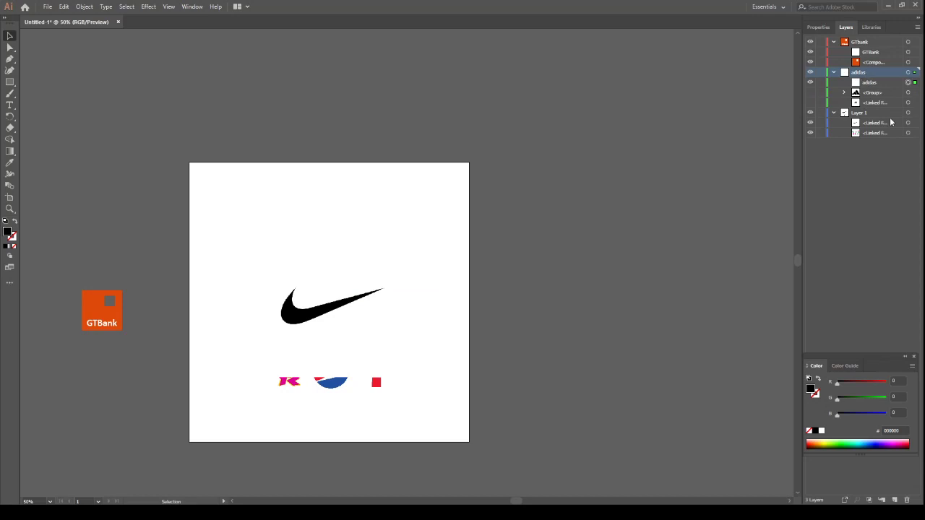
{"action": "key", "text": "ctrl+z"}
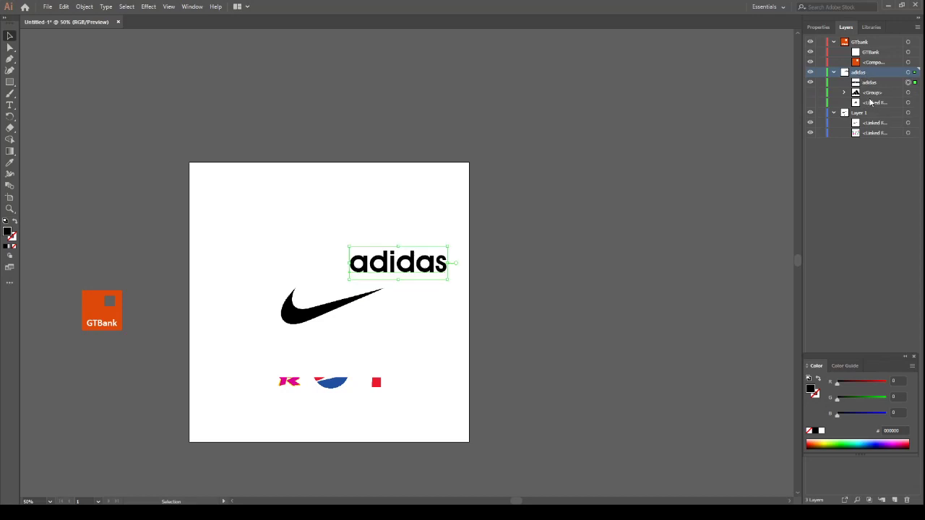
Show the stripes group and place it centered above the adidas text
{"action": "left_click", "coordinate": [810, 93]}
{"action": "left_click_drag", "start_coordinate": [405, 232], "coordinate": [425, 212]}
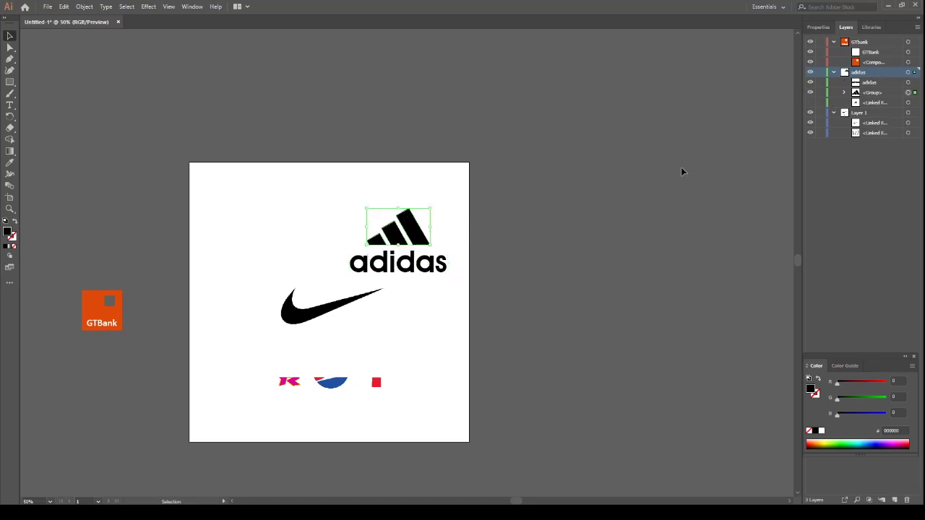
Move the stripes and the adidas text together off the artboard, above the GTBank logo
{"action": "left_click_drag", "start_coordinate": [368, 190], "coordinate": [428, 263]}
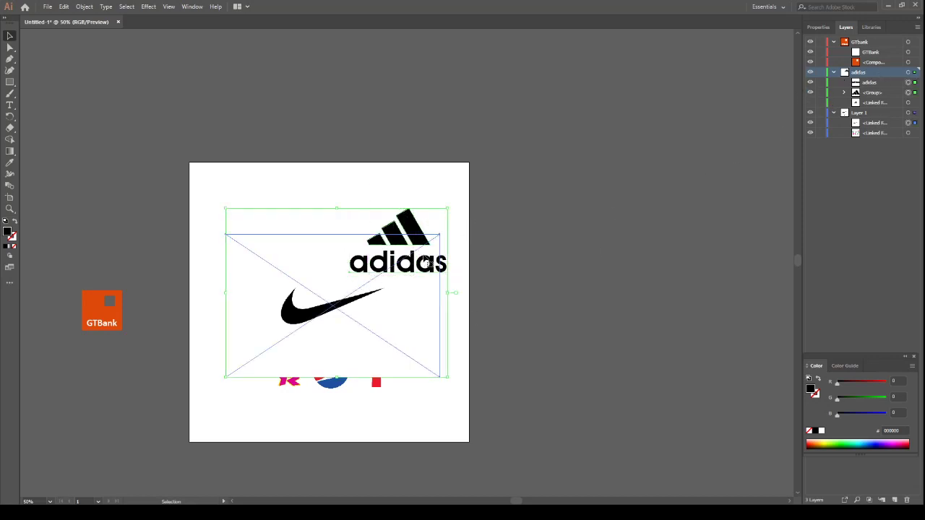
{"action": "left_click_drag", "start_coordinate": [530, 178], "coordinate": [394, 289]}
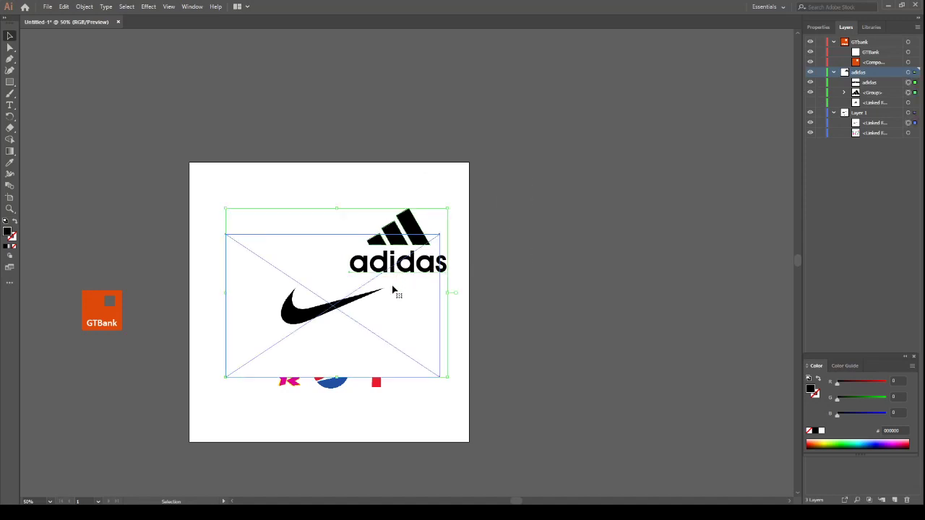
{"action": "left_click", "coordinate": [402, 242]}
{"action": "left_click_drag", "start_coordinate": [404, 240], "coordinate": [112, 206]}
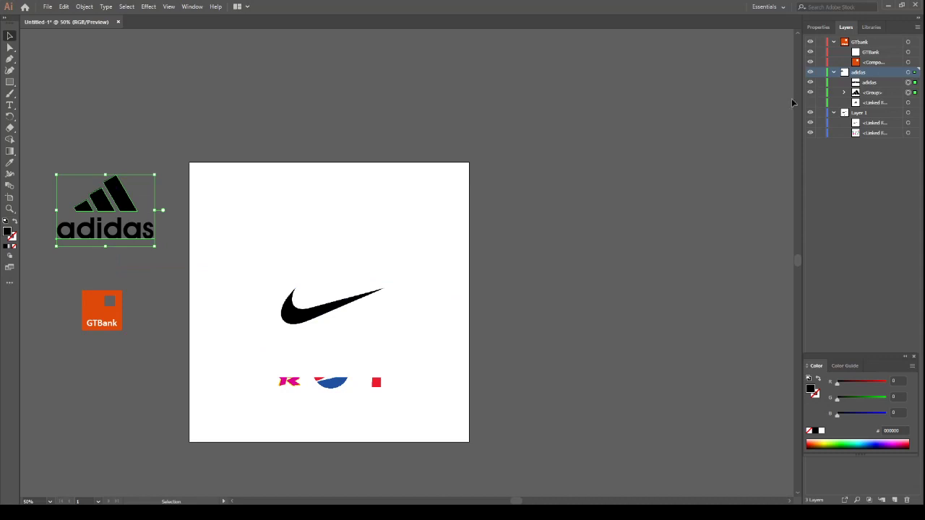
{"action": "left_click", "coordinate": [810, 72]}
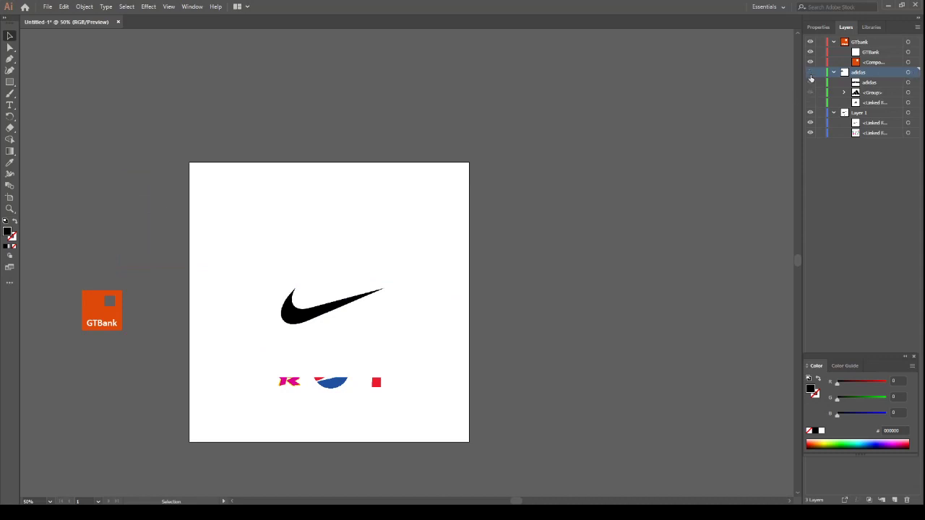
{"action": "left_click", "coordinate": [810, 73]}
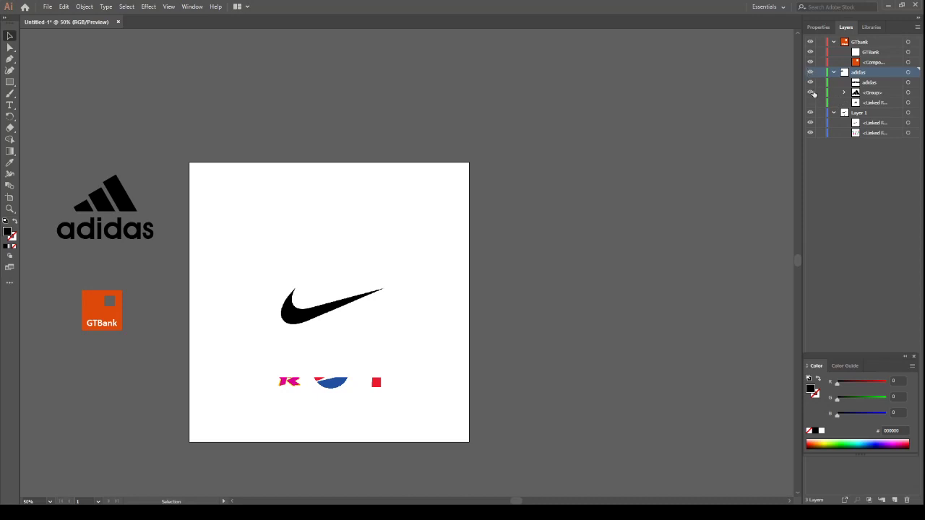
Check what the text and linked reference entries in the adidas layer contain by toggling their visibility
{"action": "left_click", "coordinate": [866, 84]}
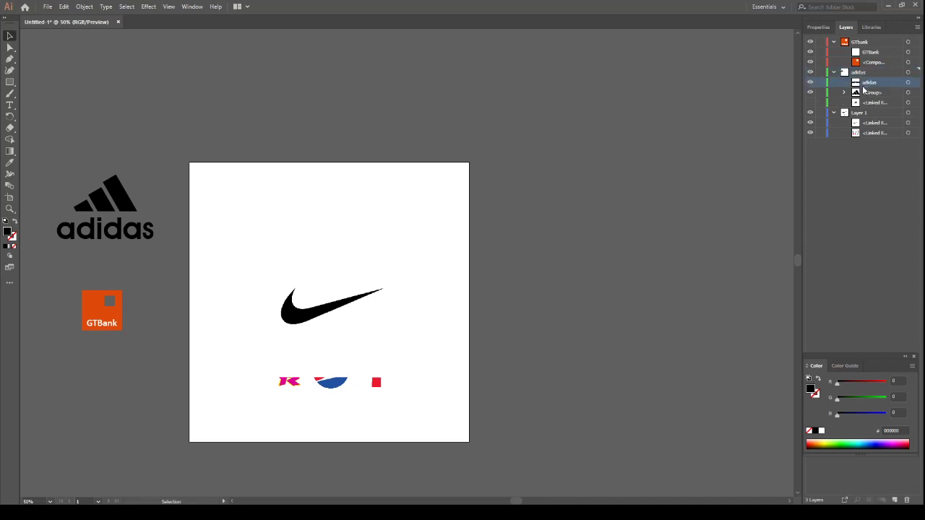
{"action": "left_click", "coordinate": [810, 82]}
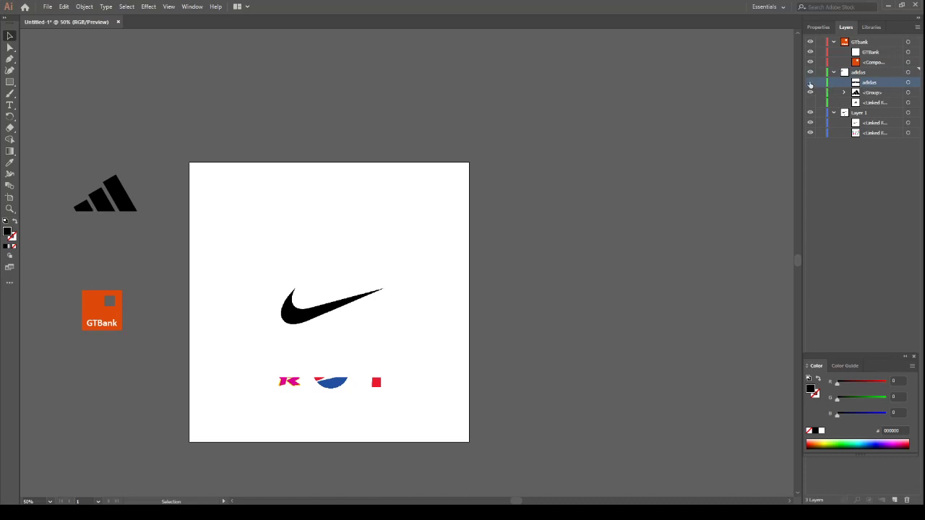
{"action": "left_click", "coordinate": [810, 83]}
{"action": "left_click", "coordinate": [868, 104]}
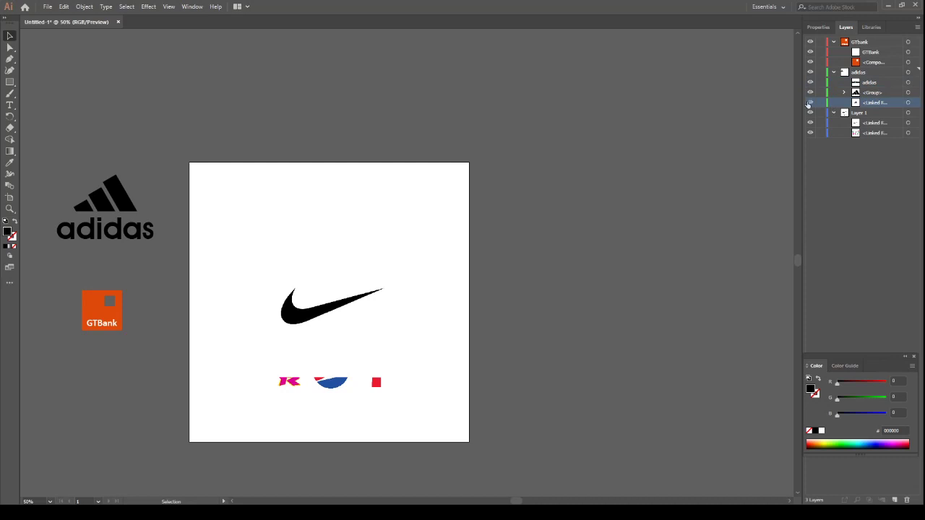
{"action": "left_click", "coordinate": [810, 103]}
{"action": "left_click", "coordinate": [810, 103]}
Enlarge the Nike reference image to roughly the artboard's width and recentre it on the artboard
{"action": "left_click", "coordinate": [342, 276]}
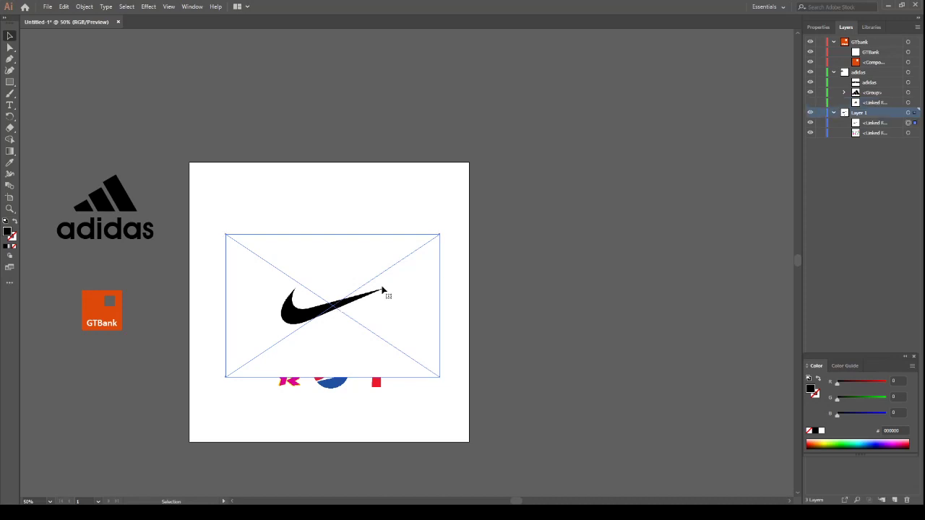
{"action": "left_click_drag", "start_coordinate": [439, 234], "coordinate": [478, 208]}
{"action": "left_click_drag", "start_coordinate": [345, 299], "coordinate": [340, 289]}
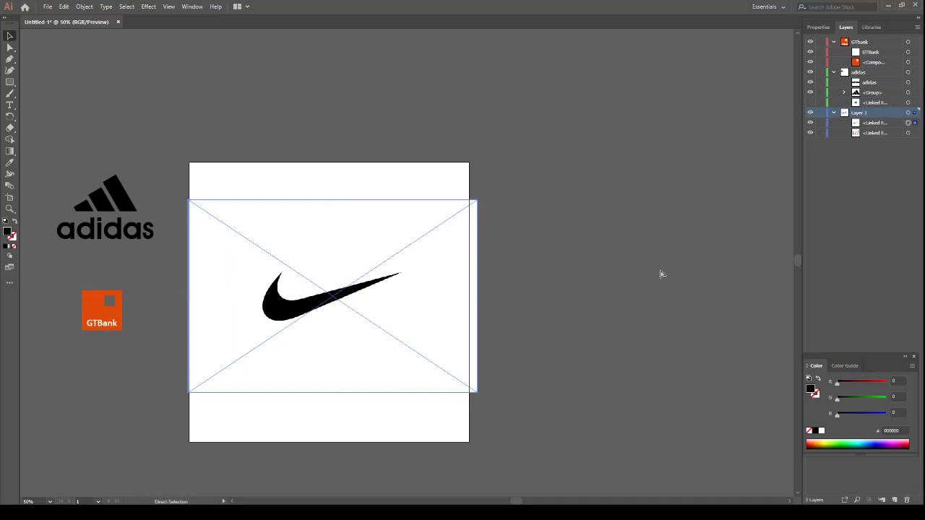
Move the Nike reference image from Layer 1 into a new layer and name that layer nike
{"action": "key", "text": "Delete"}
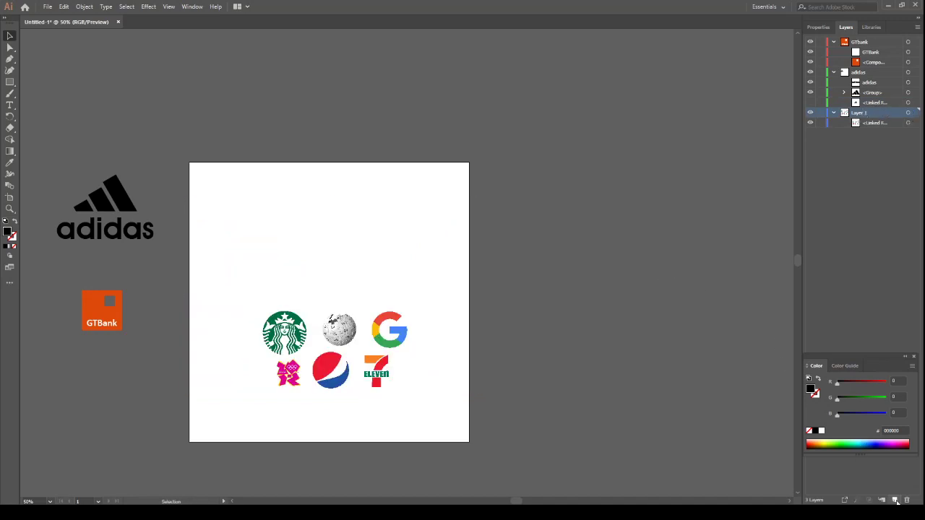
{"action": "left_click", "coordinate": [895, 501]}
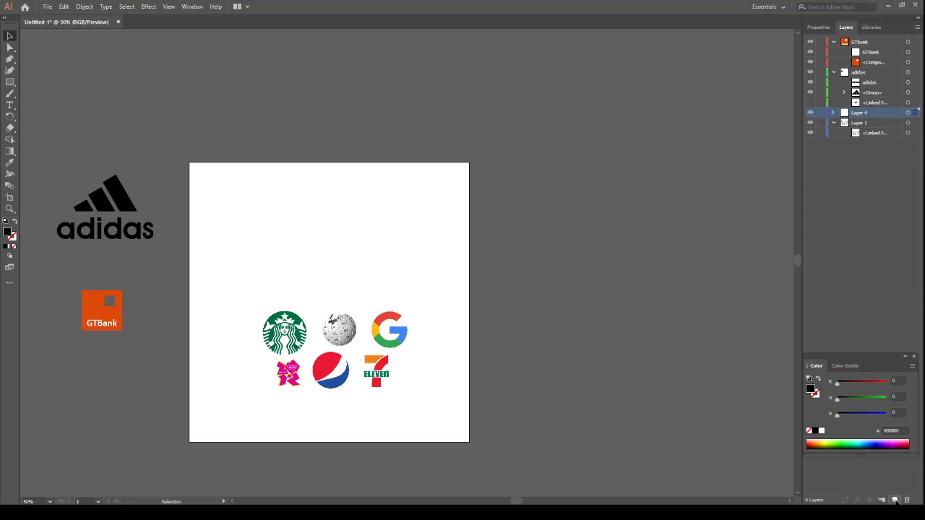
{"action": "key", "text": "ctrl+v"}
{"action": "left_click_drag", "start_coordinate": [438, 273], "coordinate": [379, 281]}
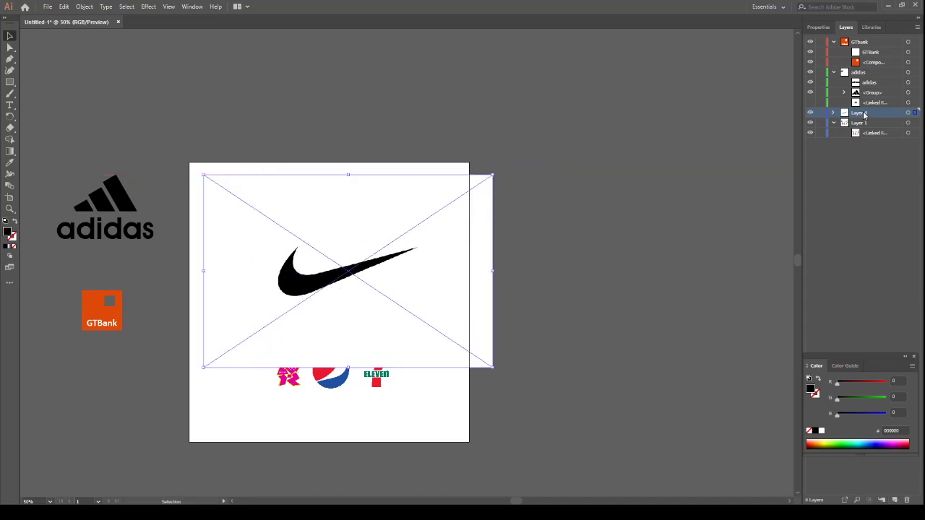
{"action": "double_click", "coordinate": [864, 114]}
{"action": "type", "text": "nike"}
{"action": "key", "text": "Return"}
Reposition and further enlarge the Nike reference image over the artboard, and lock it inside the nike layer
{"action": "left_click_drag", "start_coordinate": [378, 249], "coordinate": [355, 247]}
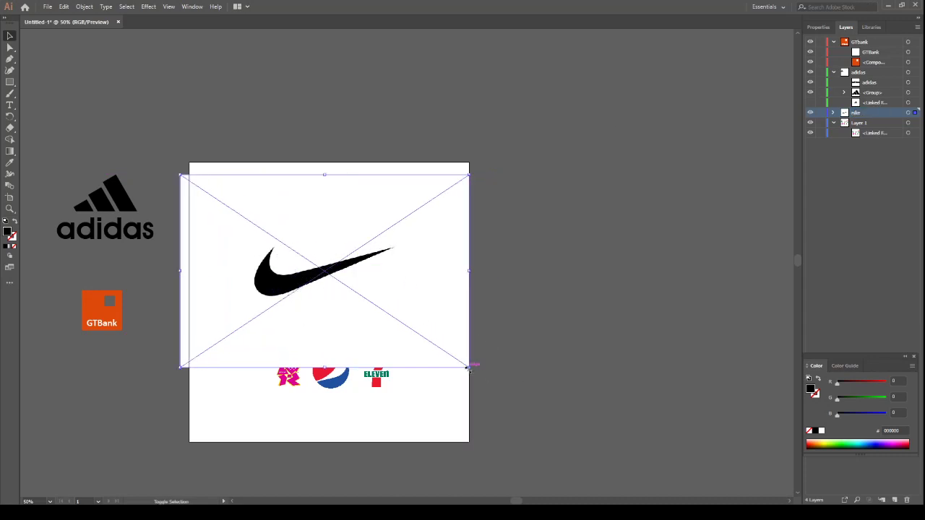
{"action": "left_click_drag", "start_coordinate": [470, 366], "coordinate": [509, 394]}
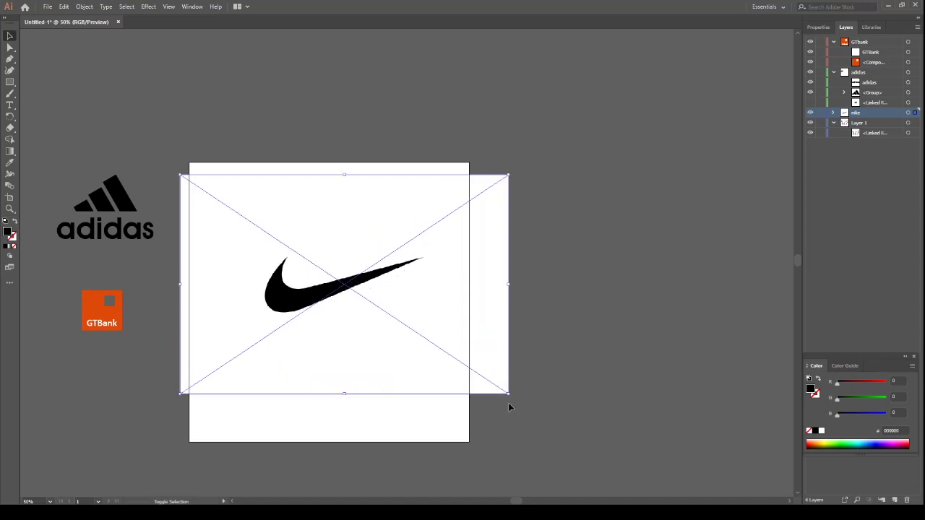
{"action": "left_click", "coordinate": [834, 114]}
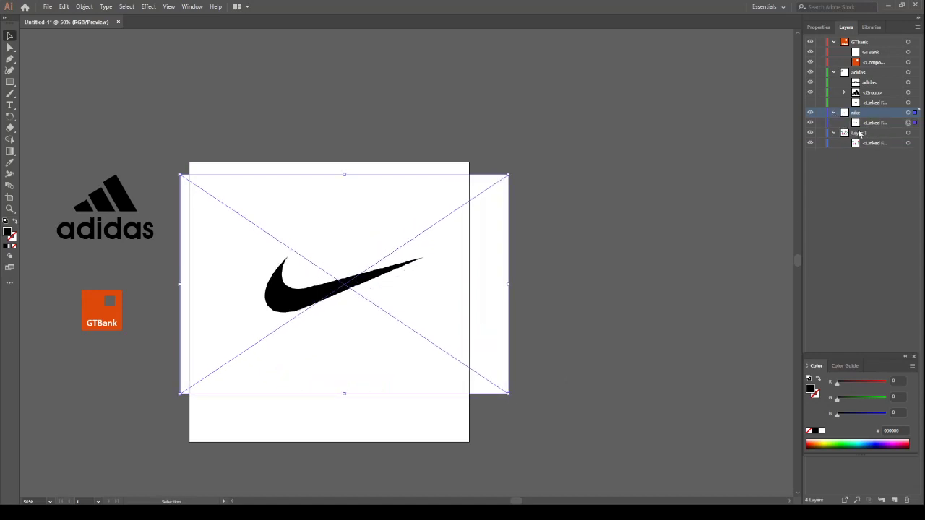
{"action": "left_click", "coordinate": [820, 123]}
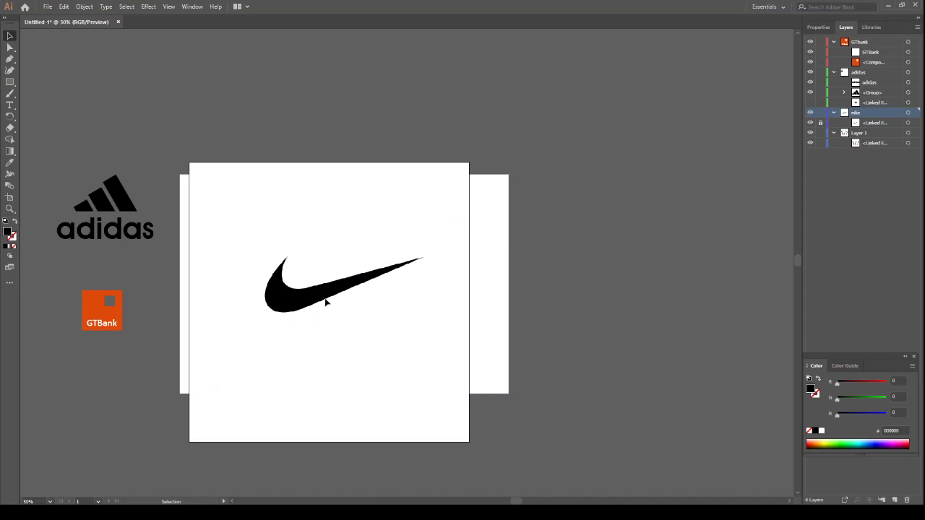
With no fill and a black stroke, trace the swoosh's inner curve from its upper tip using the Pen tool, ending in a corner anchor
{"action": "key", "text": "ctrl+plus"}
{"action": "key", "text": "ctrl+plus"}
{"action": "key", "text": "ctrl+plus"}
{"action": "left_click_drag", "start_coordinate": [253, 287], "coordinate": [527, 231]}
{"action": "left_click_drag", "start_coordinate": [442, 266], "coordinate": [358, 274]}
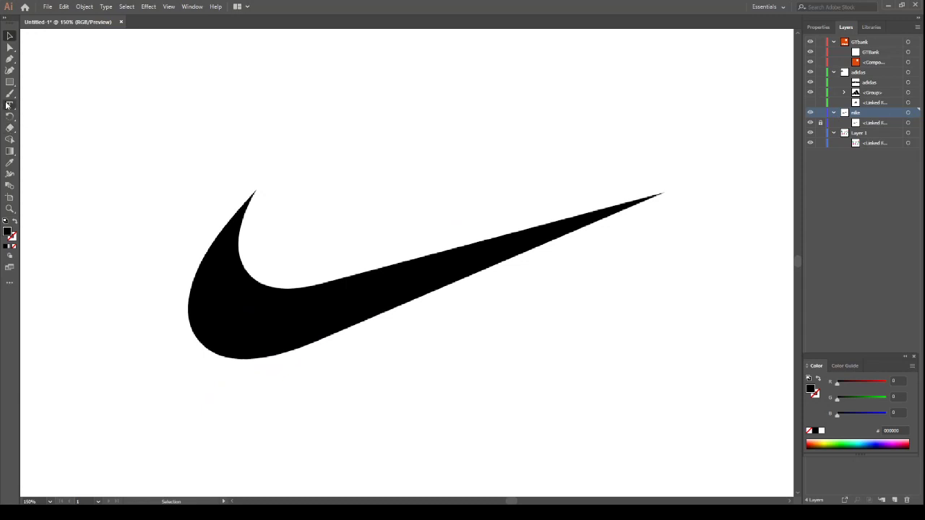
{"action": "left_click", "coordinate": [11, 61]}
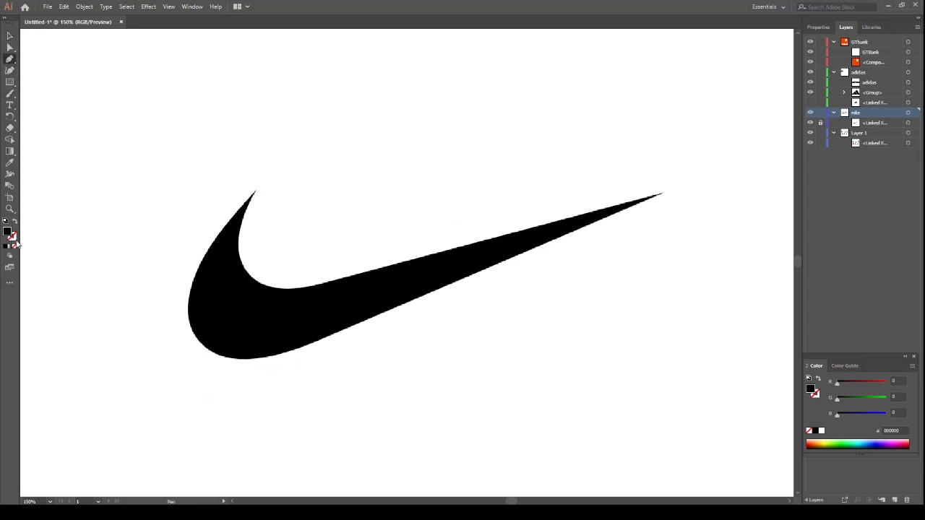
{"action": "left_click", "coordinate": [15, 222]}
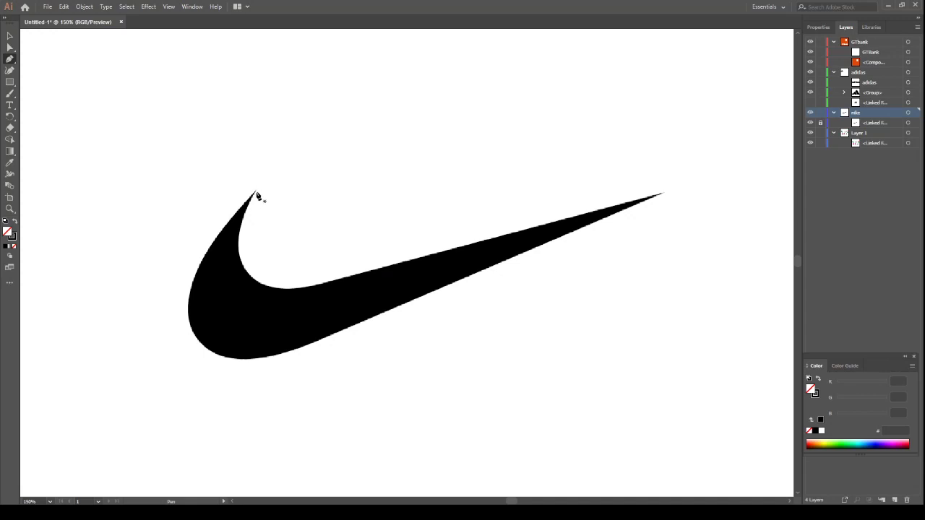
{"action": "left_click", "coordinate": [255, 191]}
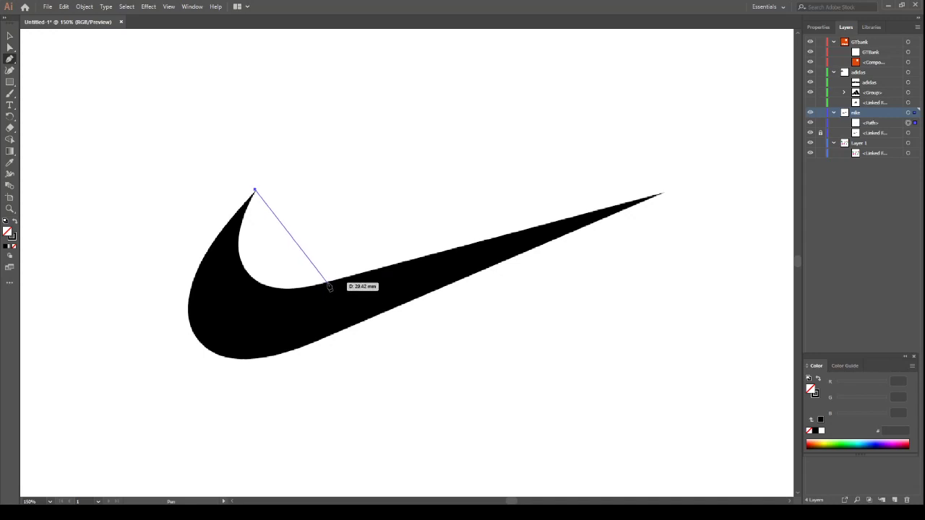
{"action": "left_click_drag", "start_coordinate": [326, 283], "coordinate": [465, 251]}
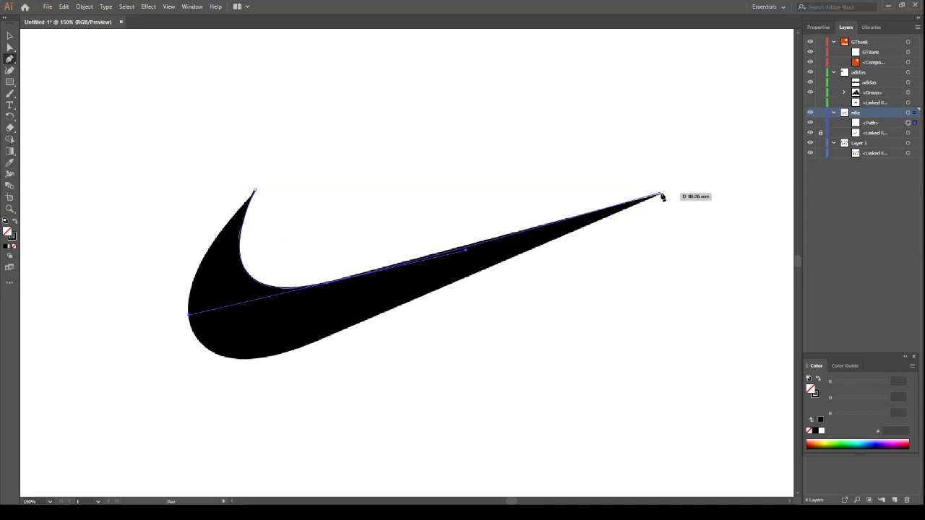
{"action": "left_click", "coordinate": [327, 285]}
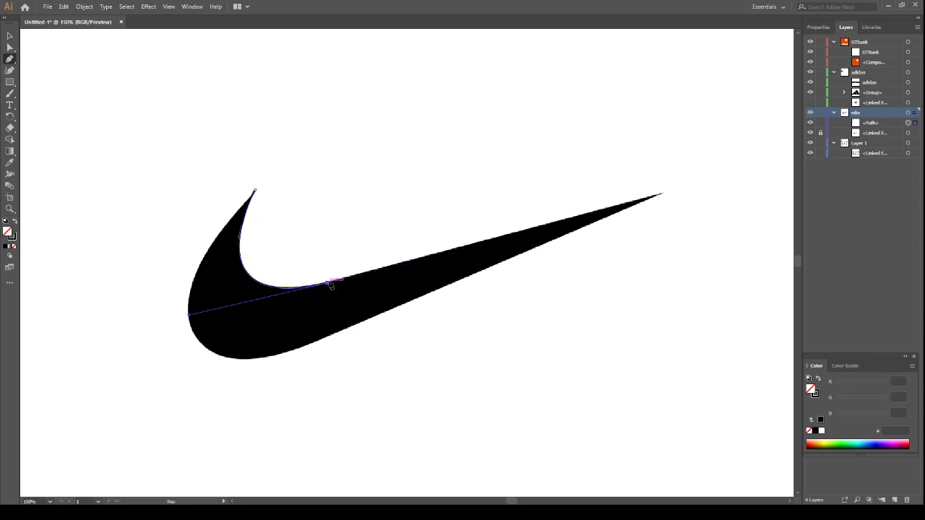
Continue the path to the swoosh's long tip and along its lower edge, closing it with a curve around the rounded end
{"action": "left_click", "coordinate": [664, 195]}
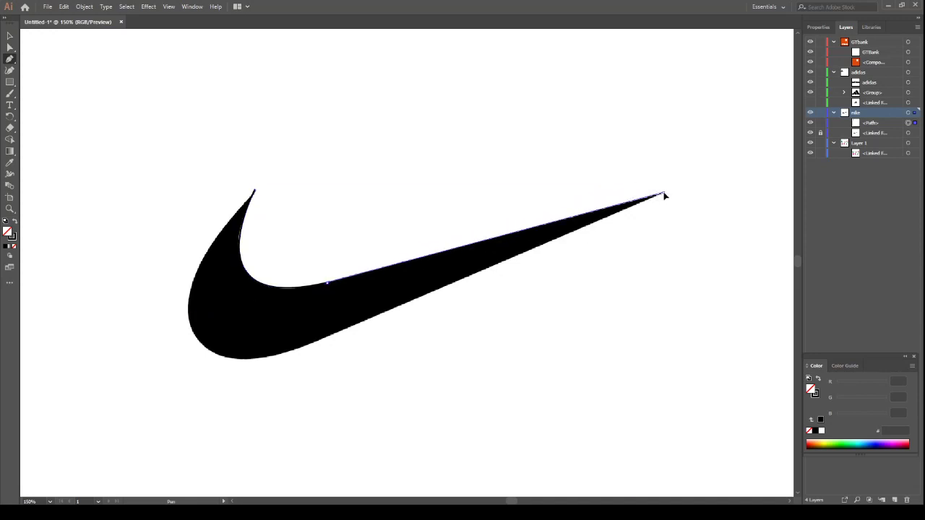
{"action": "left_click", "coordinate": [300, 348]}
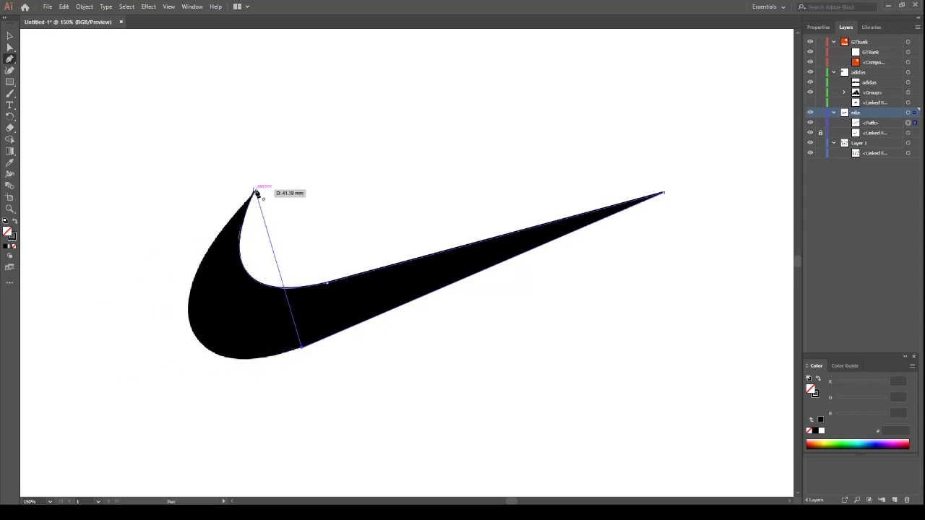
{"action": "left_click_drag", "start_coordinate": [255, 192], "coordinate": [379, 54]}
{"action": "left_click_drag", "start_coordinate": [415, 37], "coordinate": [433, 63]}
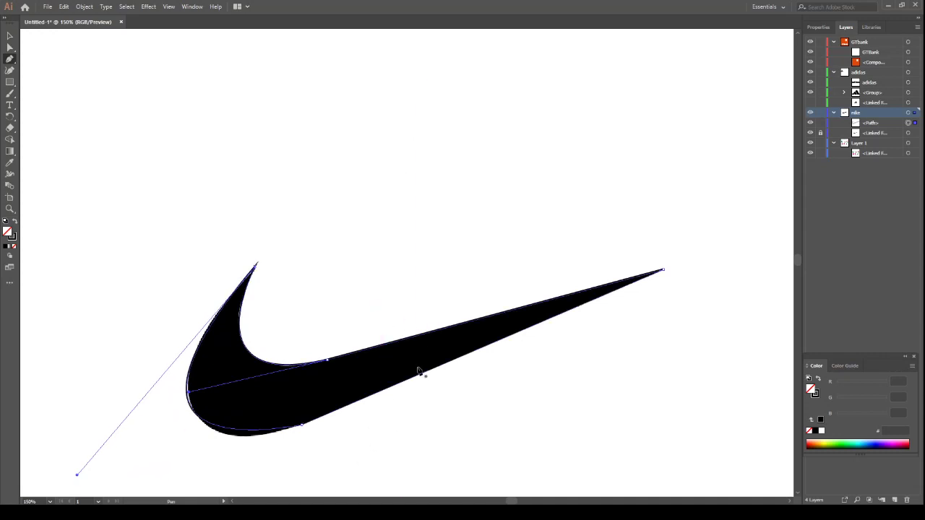
Convert the anchor on the swoosh's lower edge to a smooth point
{"action": "scroll", "coordinate": [281, 397], "scroll_direction": "down", "scroll_amount": 3}
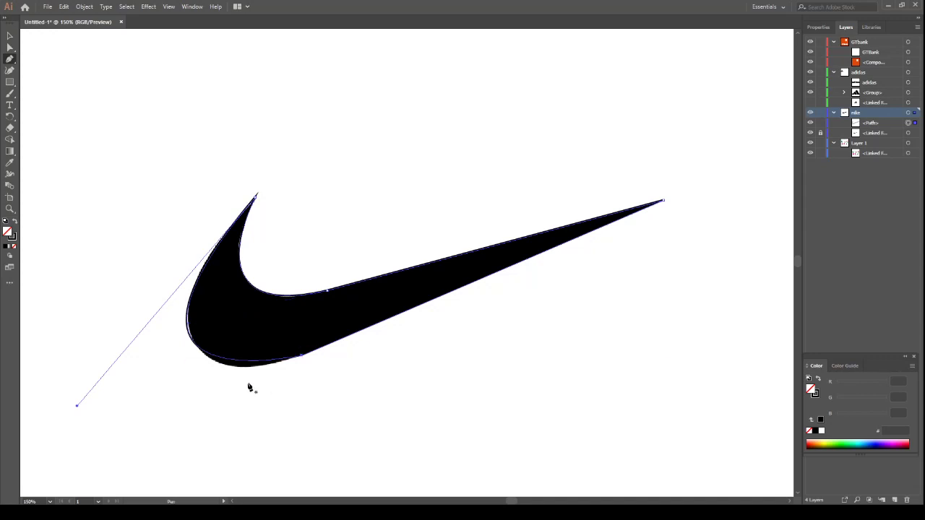
{"action": "left_click", "coordinate": [830, 27]}
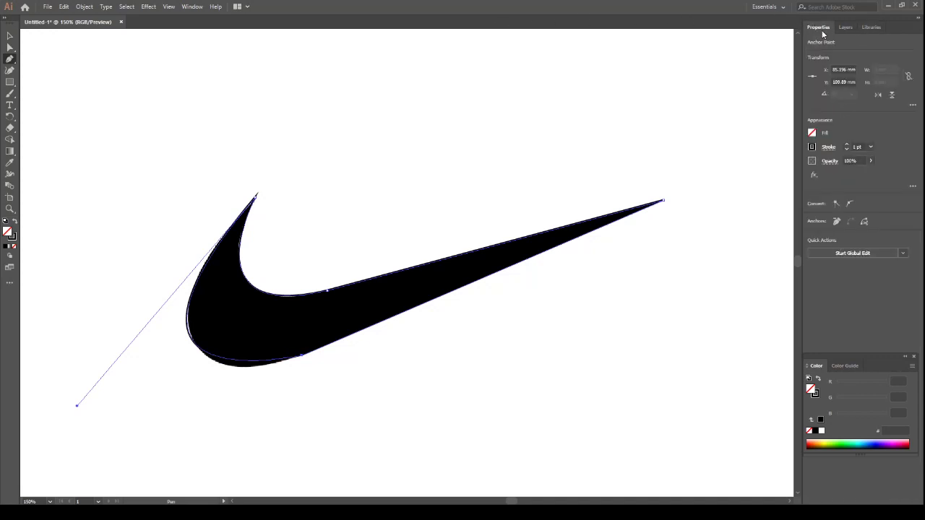
{"action": "left_click", "coordinate": [851, 205]}
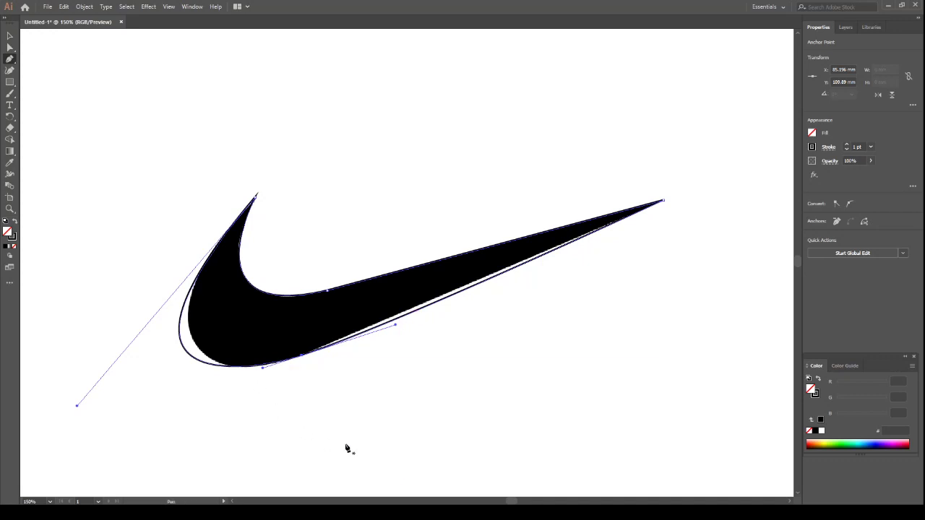
Try to adjust the lower anchor's handle on the long-tip side with the Direct Selection tool, and undo the change
{"action": "left_click", "coordinate": [395, 326]}
{"action": "key", "text": "ctrl+z"}
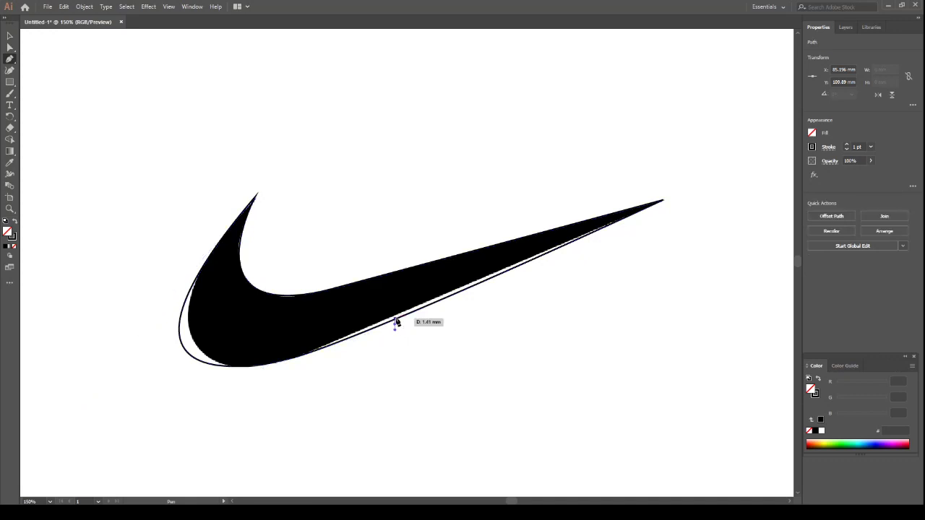
{"action": "left_click", "coordinate": [10, 47]}
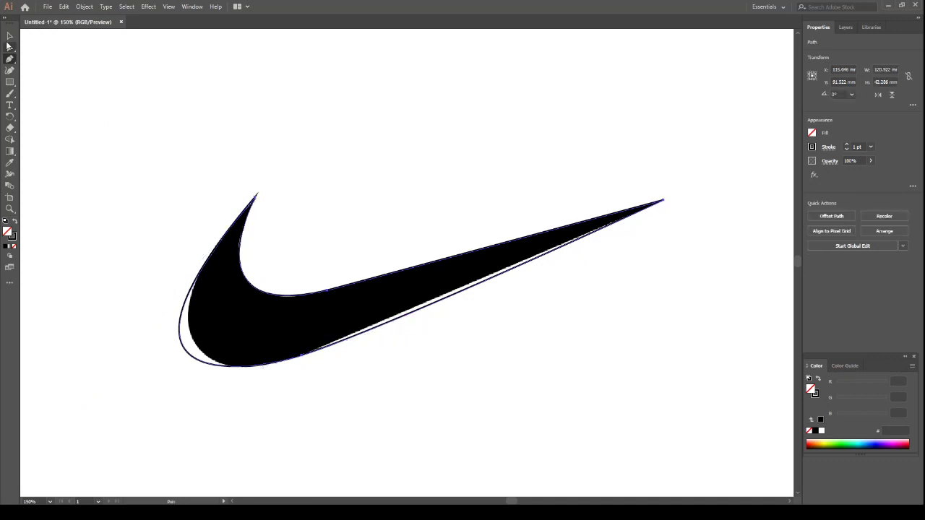
{"action": "left_click", "coordinate": [305, 356]}
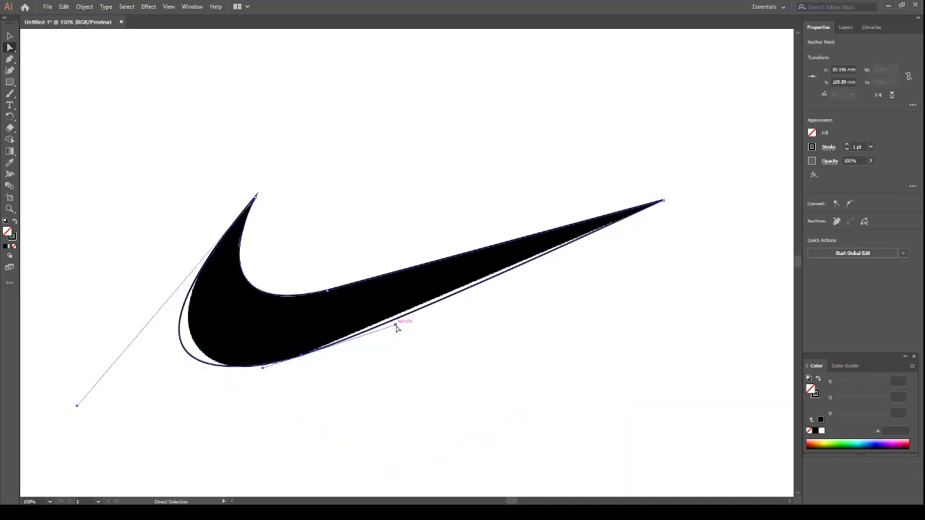
{"action": "left_click_drag", "start_coordinate": [396, 328], "coordinate": [403, 354]}
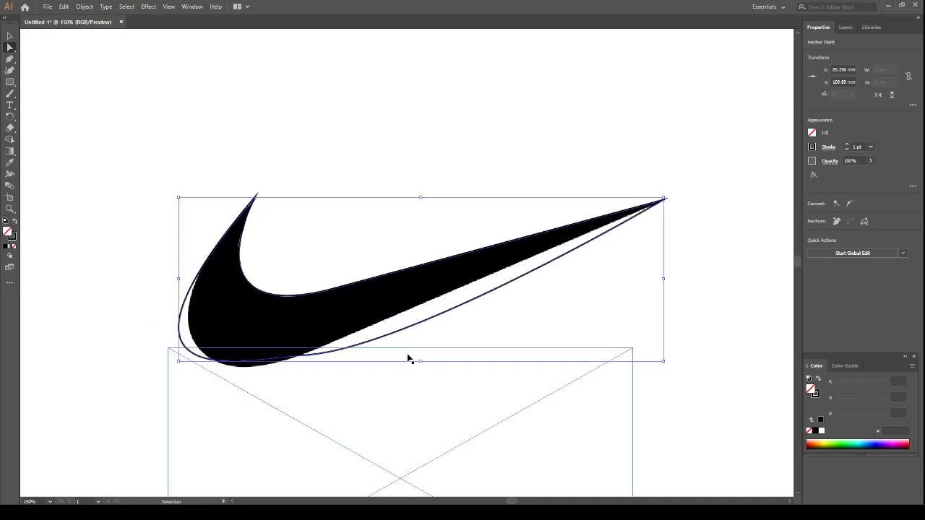
{"action": "key", "text": "ctrl+z"}
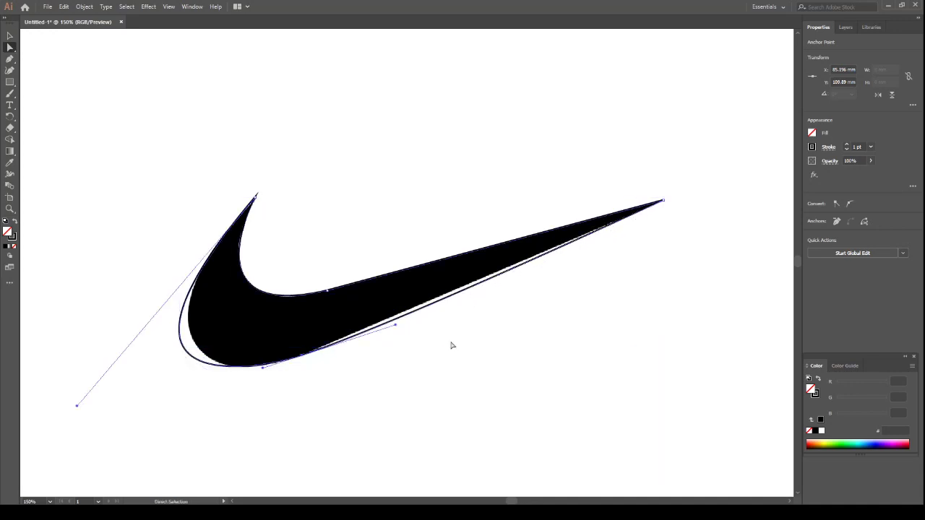
Adjust only the lower anchor's handle on the long-tip side so the path follows the swoosh's straight lower edge
{"action": "left_click", "coordinate": [10, 59]}
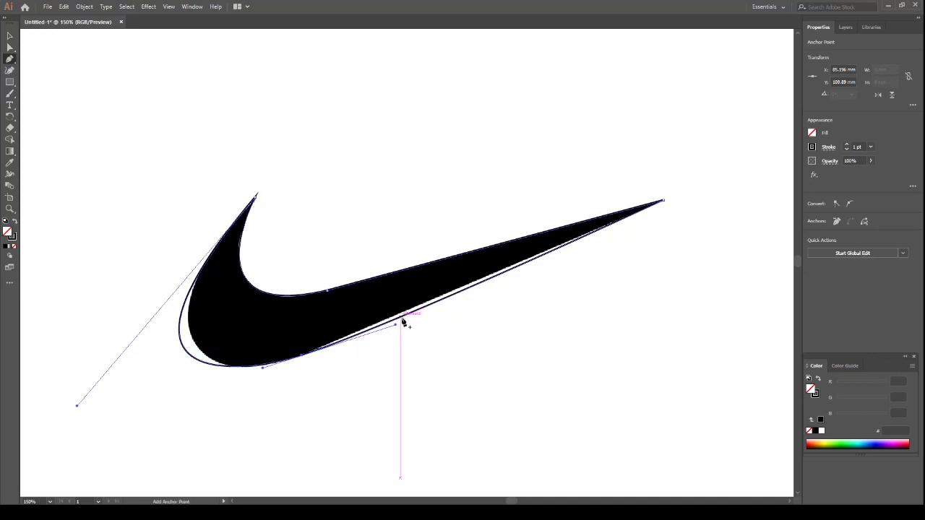
{"action": "key", "text": "alt"}
{"action": "left_click_drag", "start_coordinate": [396, 326], "coordinate": [390, 317]}
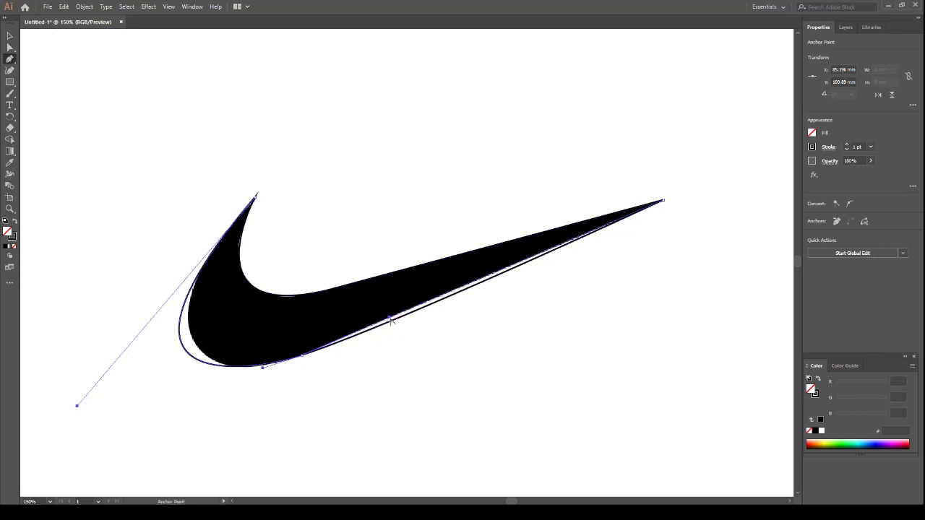
Fit the path to the swoosh's rounded end by adjusting the lower anchor's other handle and shortening the upper tip's handle
{"action": "scroll", "coordinate": [386, 347], "scroll_direction": "down", "scroll_amount": 1}
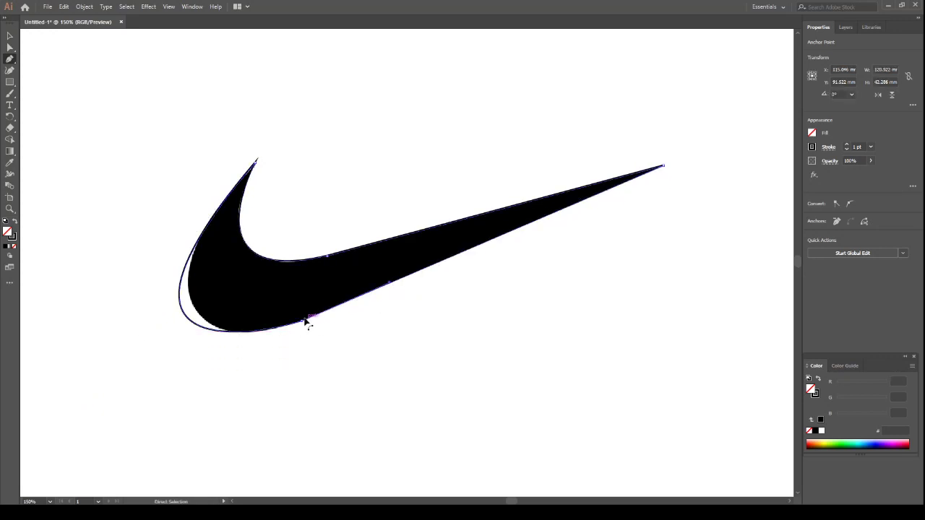
{"action": "left_click", "coordinate": [303, 321], "text": "ctrl"}
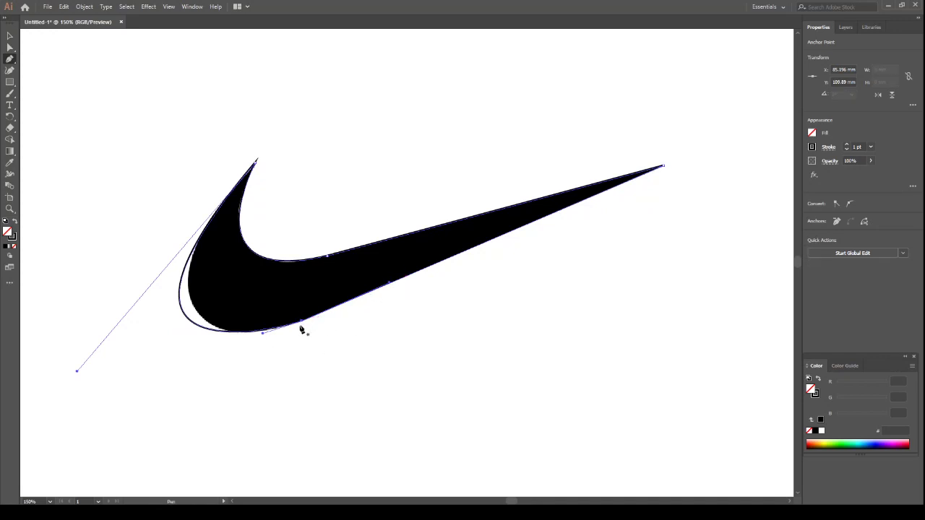
{"action": "key", "text": "ctrl"}
{"action": "key", "text": "alt"}
{"action": "left_click_drag", "start_coordinate": [263, 335], "coordinate": [262, 340]}
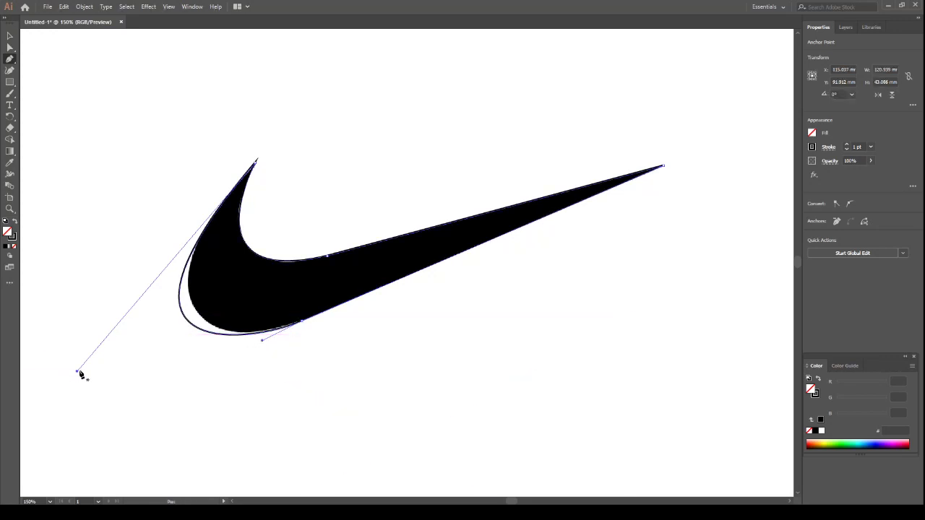
{"action": "key", "text": "alt"}
{"action": "left_click_drag", "start_coordinate": [76, 373], "coordinate": [98, 348]}
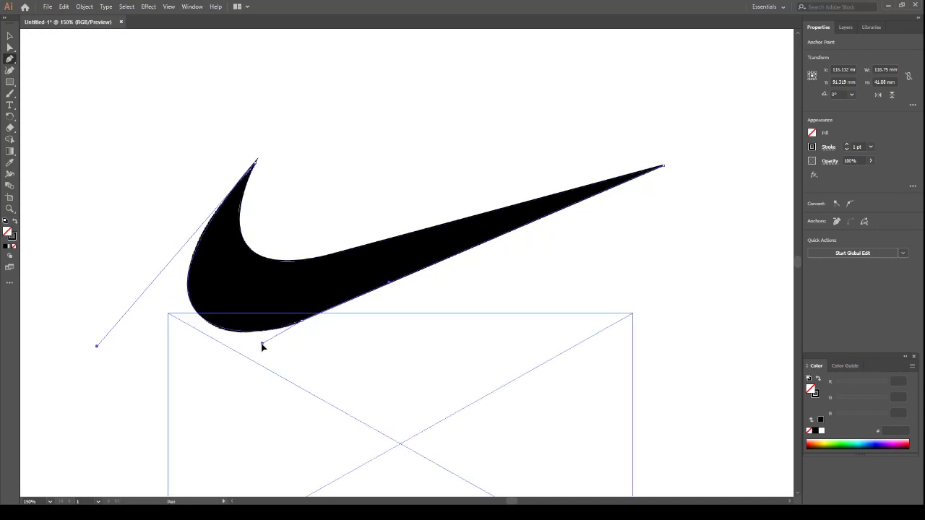
Refine the lower anchor's rounded-side handle and the upper tip's handle so the path follows the swoosh's rounded end
{"action": "left_click_drag", "start_coordinate": [262, 345], "coordinate": [258, 345]}
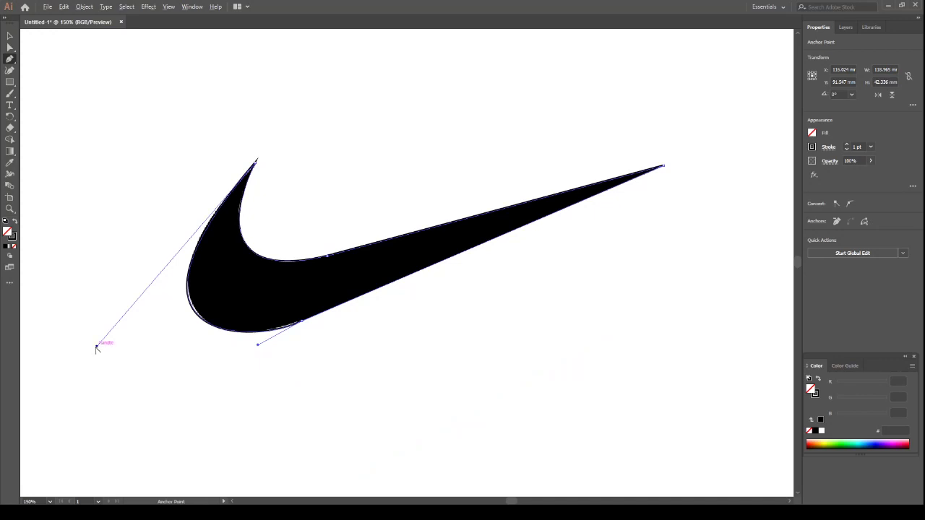
{"action": "left_click_drag", "start_coordinate": [97, 346], "coordinate": [102, 344]}
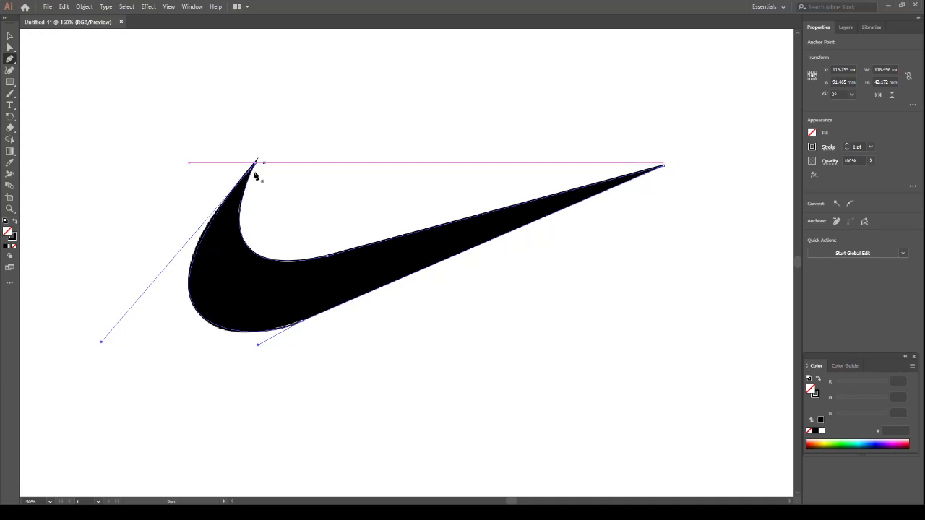
{"action": "left_click_drag", "start_coordinate": [102, 342], "coordinate": [100, 334]}
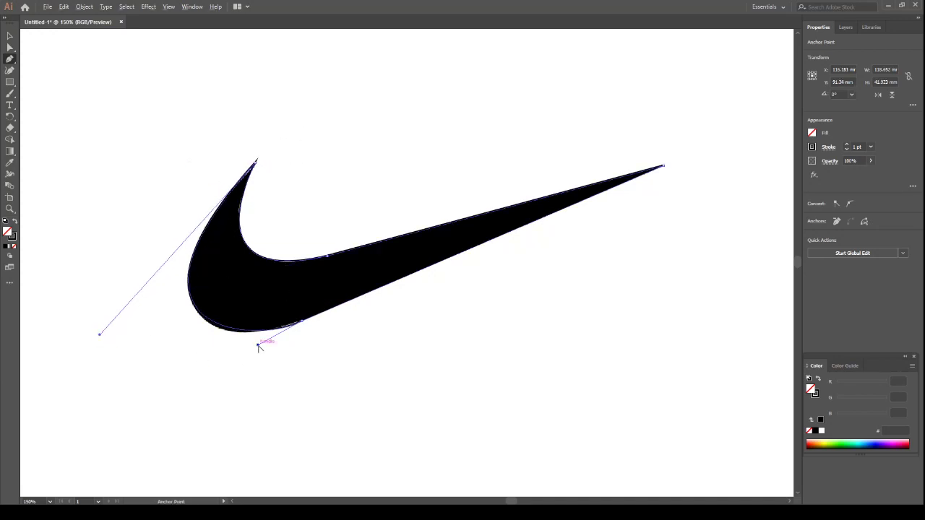
{"action": "left_click_drag", "start_coordinate": [256, 348], "coordinate": [250, 348]}
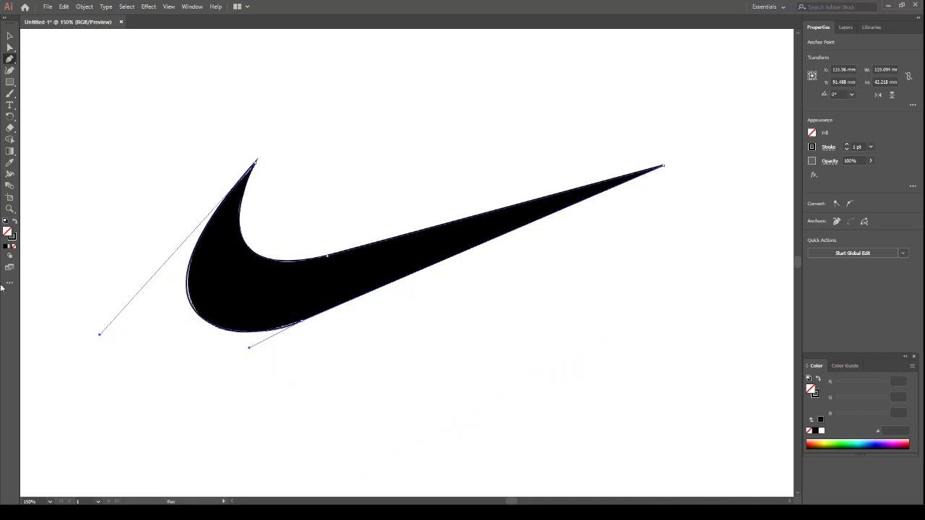
Move the linked sheet of coloured logos around the swoosh and delete it
{"action": "key", "text": "ctrl+minus"}
{"action": "key", "text": "ctrl+minus"}
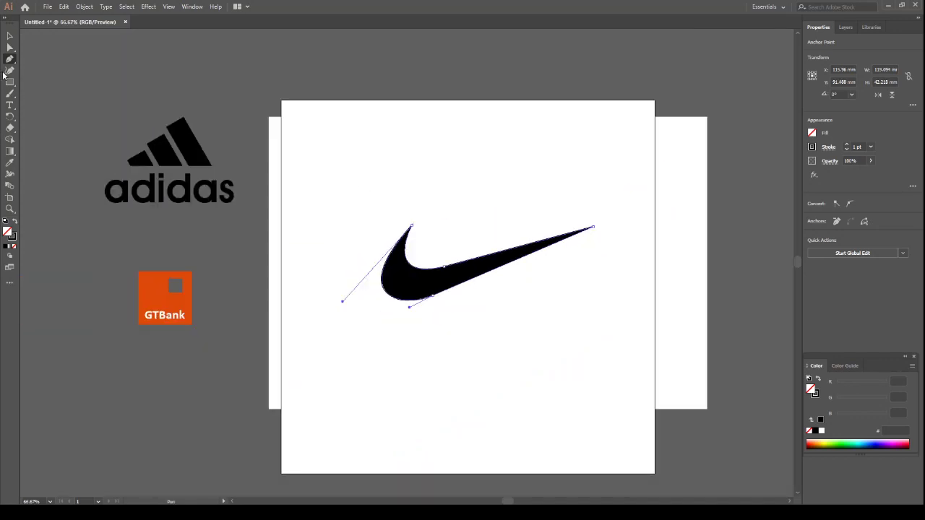
{"action": "left_click", "coordinate": [9, 37]}
{"action": "left_click_drag", "start_coordinate": [464, 283], "coordinate": [471, 372]}
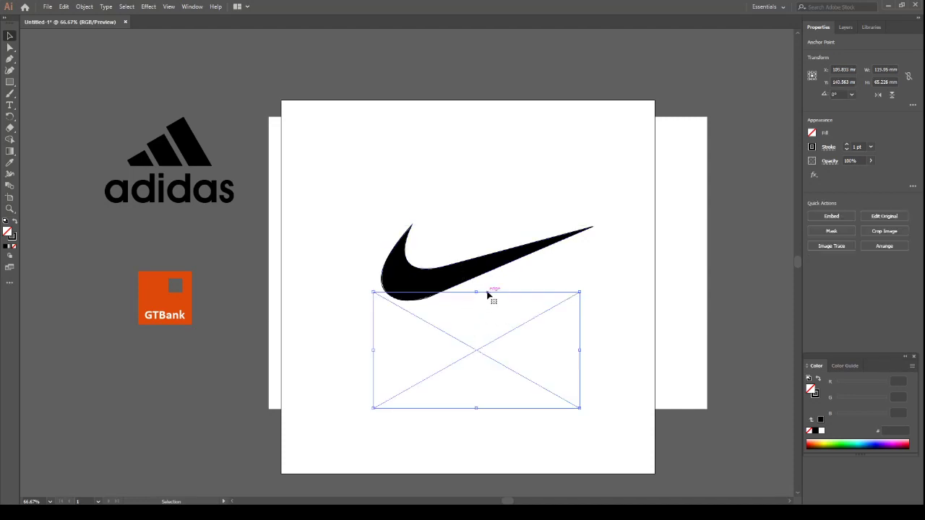
{"action": "left_click_drag", "start_coordinate": [489, 295], "coordinate": [489, 320]}
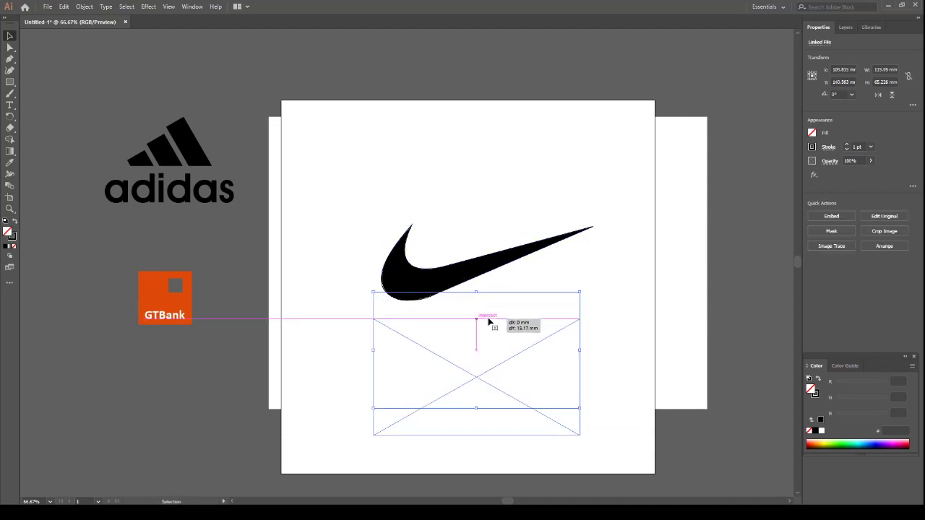
{"action": "left_click", "coordinate": [14, 221]}
{"action": "left_click_drag", "start_coordinate": [479, 373], "coordinate": [475, 320]}
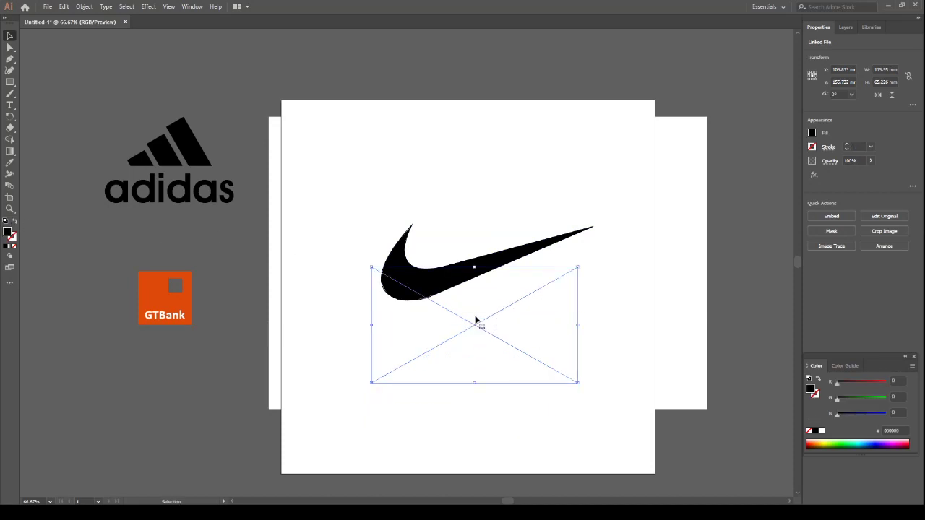
{"action": "key", "text": "Delete"}
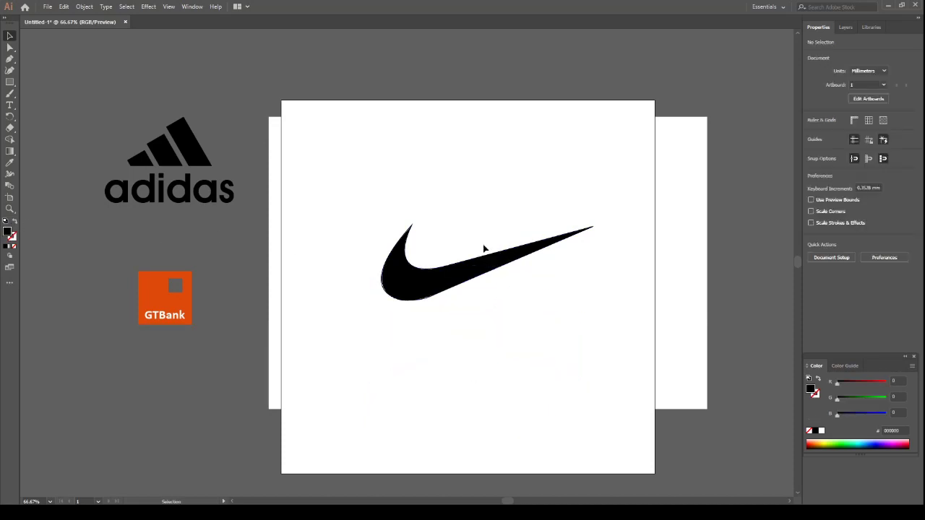
Move the traced swoosh path below the original image and swap its fill and stroke, giving a black fill without stroke
{"action": "left_click_drag", "start_coordinate": [481, 238], "coordinate": [504, 295]}
{"action": "left_click_drag", "start_coordinate": [497, 256], "coordinate": [502, 345]}
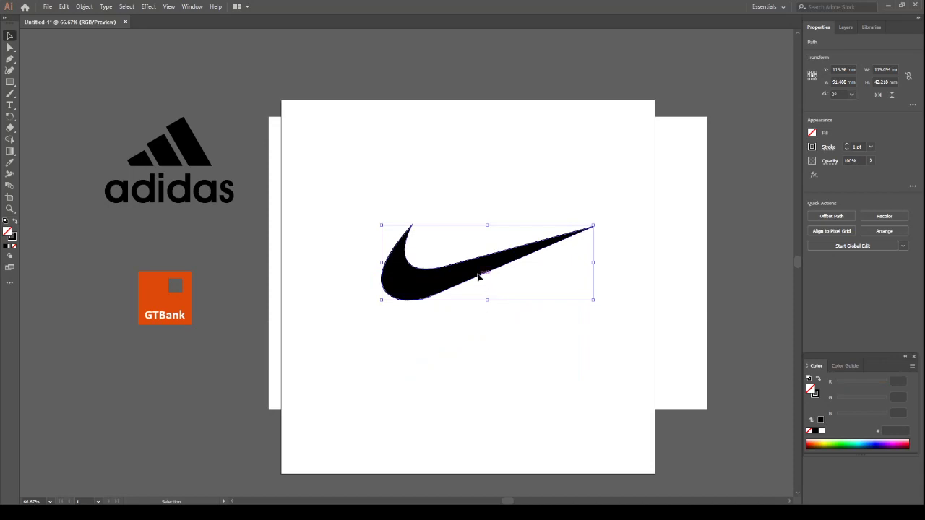
{"action": "left_click_drag", "start_coordinate": [472, 283], "coordinate": [448, 336]}
{"action": "left_click_drag", "start_coordinate": [425, 302], "coordinate": [404, 398]}
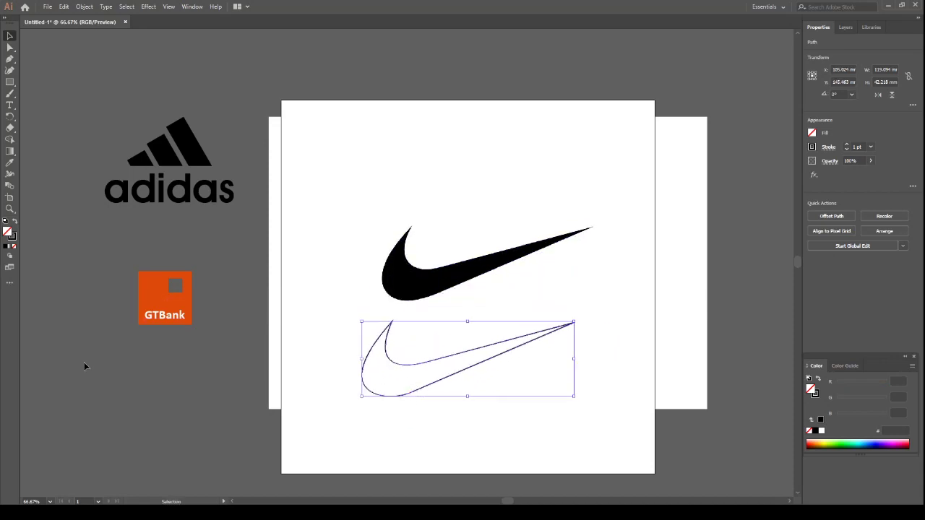
{"action": "left_click", "coordinate": [13, 221]}
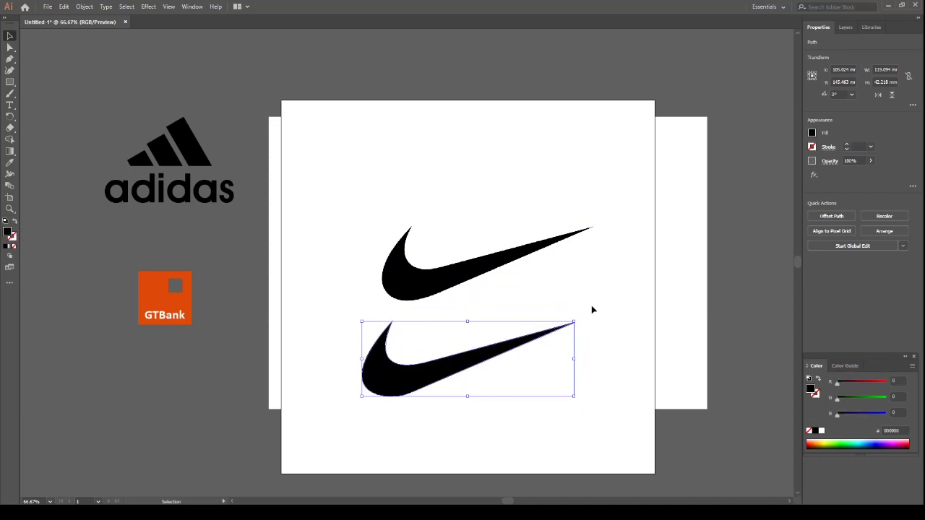
Place the black swoosh below the GTBank logo at about 79 mm wide and hide the nike layer's linked image
{"action": "left_click_drag", "start_coordinate": [470, 363], "coordinate": [173, 383]}
{"action": "left_click_drag", "start_coordinate": [281, 419], "coordinate": [209, 411]}
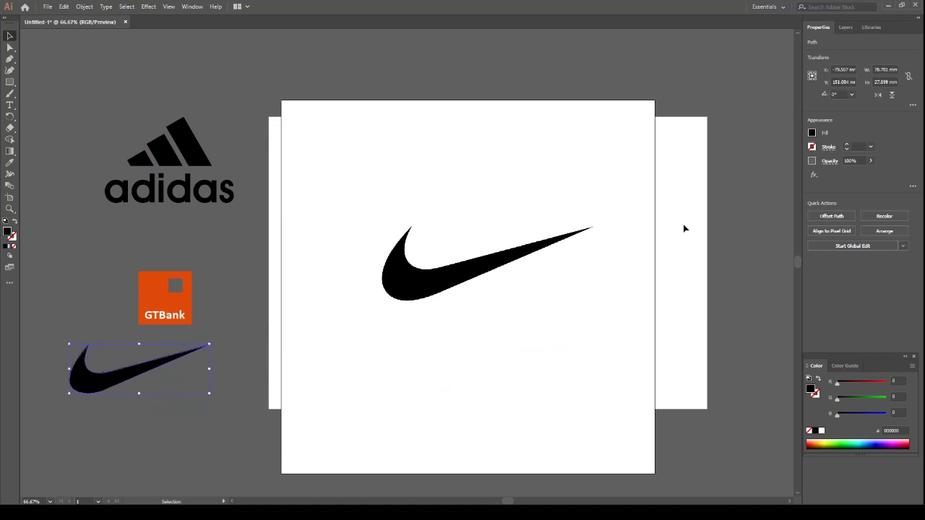
{"action": "left_click", "coordinate": [850, 29]}
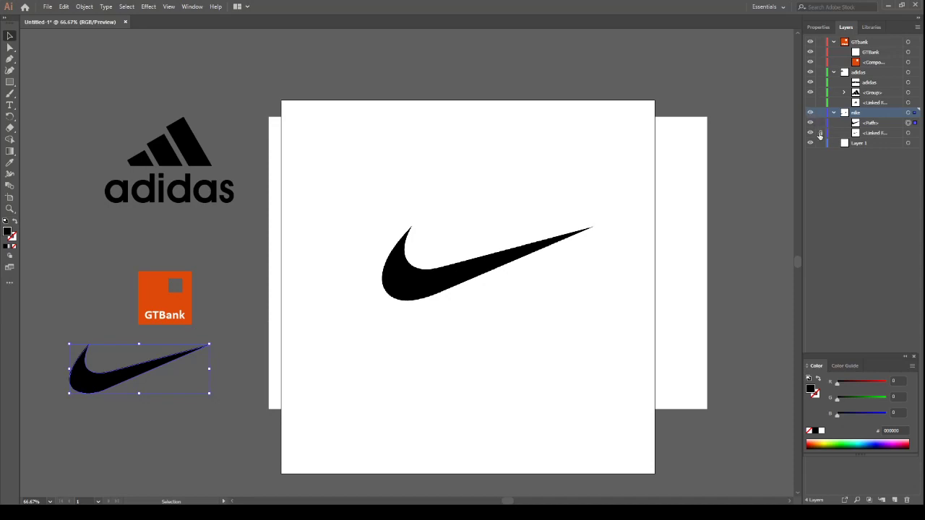
{"action": "left_click", "coordinate": [810, 133]}
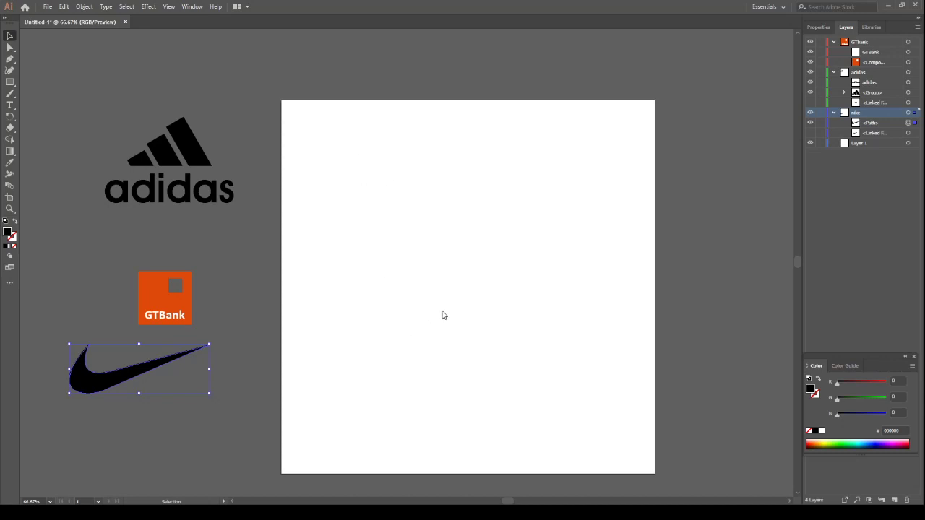
Place the sheet of six logos on the artboard and crop it to the Google G with a rectangular clipping mask
{"action": "left_click_drag", "start_coordinate": [345, 180], "coordinate": [648, 470]}
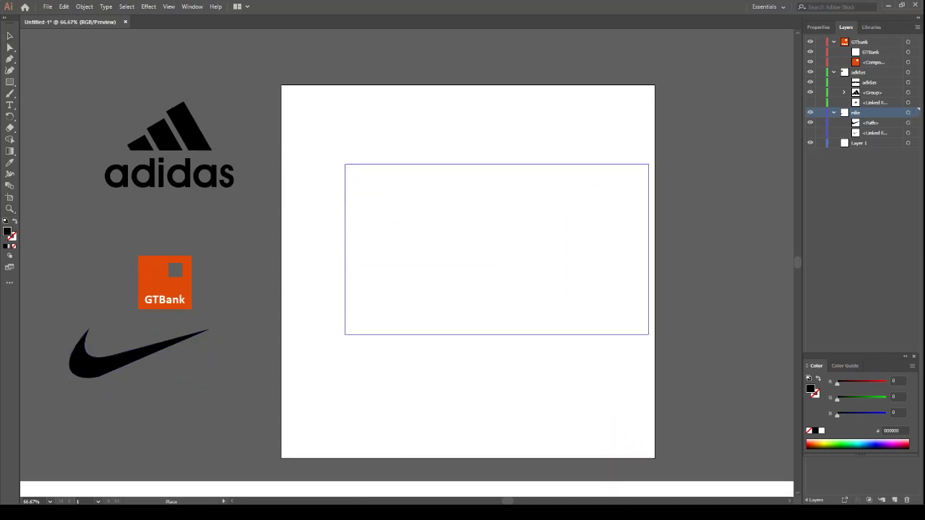
{"action": "left_click_drag", "start_coordinate": [648, 334], "coordinate": [655, 339]}
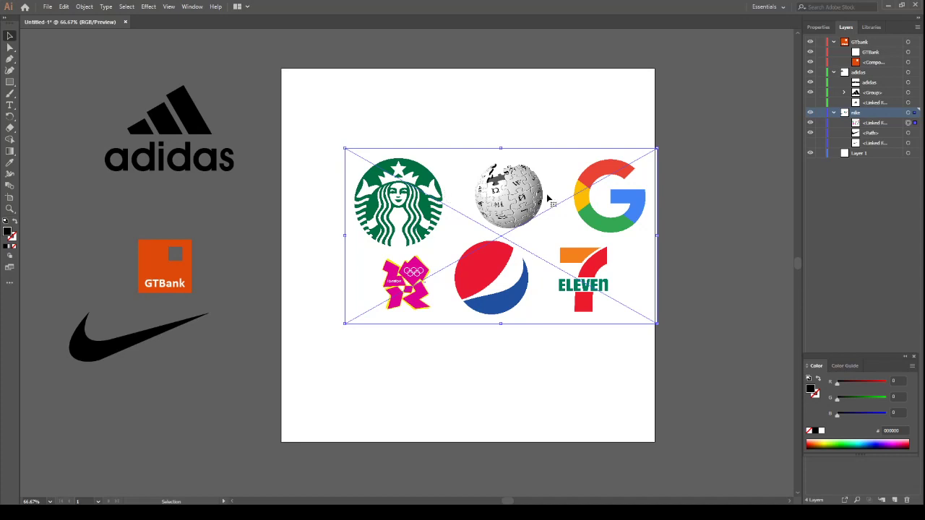
{"action": "left_click", "coordinate": [10, 81]}
{"action": "left_click_drag", "start_coordinate": [564, 144], "coordinate": [656, 239]}
{"action": "left_click", "coordinate": [11, 35]}
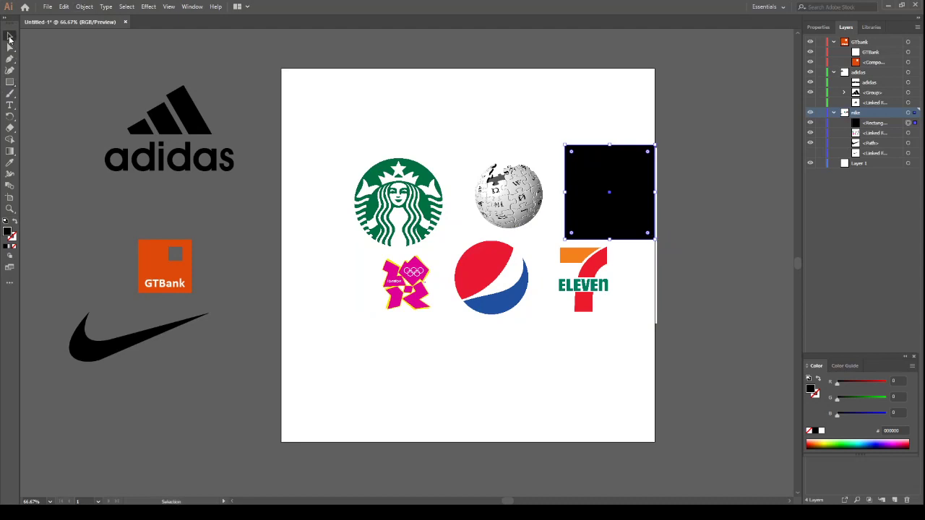
{"action": "left_click", "coordinate": [463, 316], "text": "shift"}
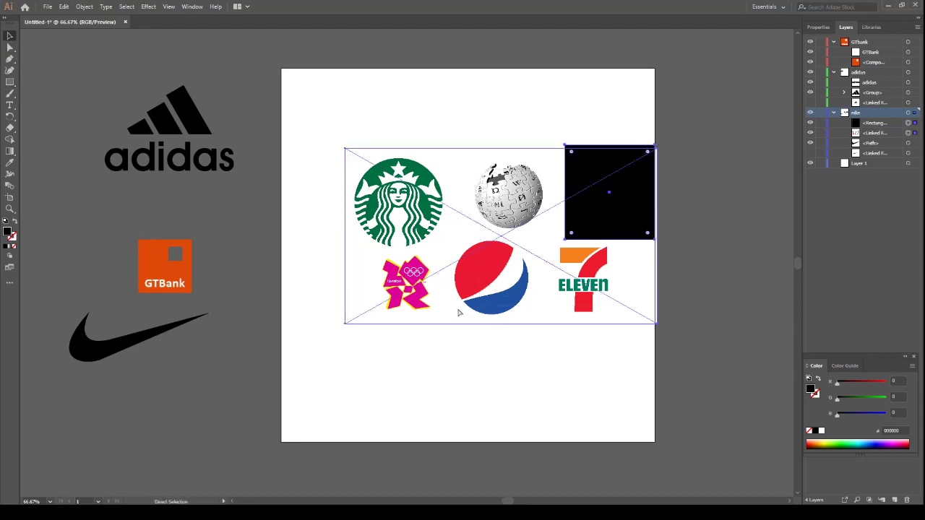
{"action": "key", "text": "ctrl+7"}
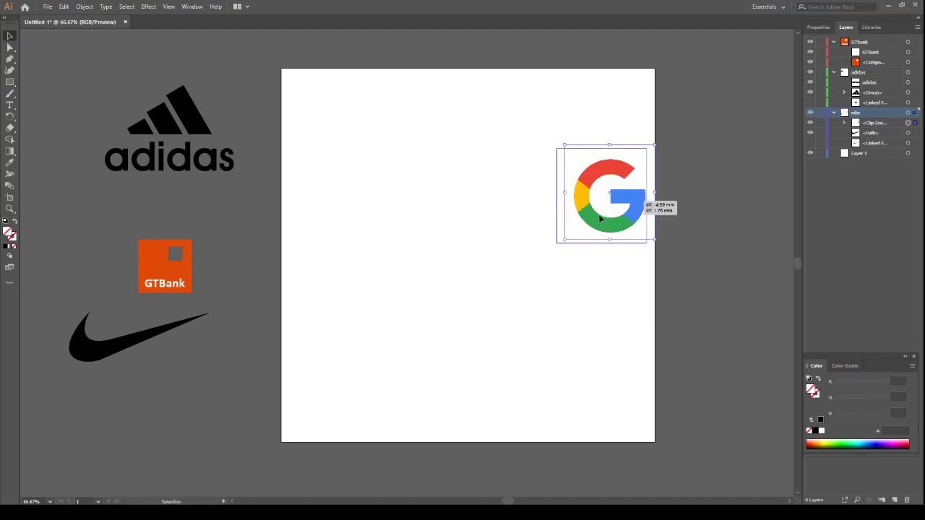
Enlarge the clipped Google logo around the middle of the artboard and cut it to the clipboard
{"action": "left_click_drag", "start_coordinate": [655, 199], "coordinate": [588, 128]}
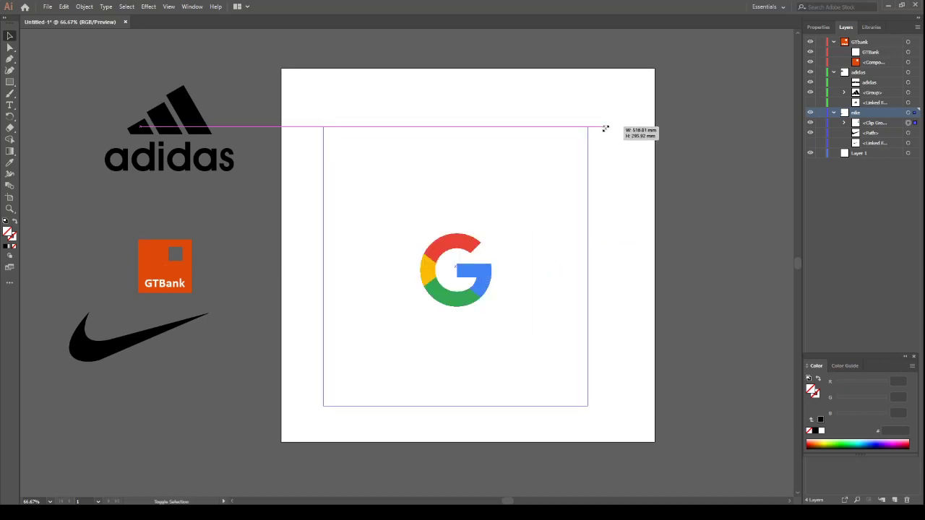
{"action": "key", "text": "a"}
{"action": "key", "text": "ctrl+x"}
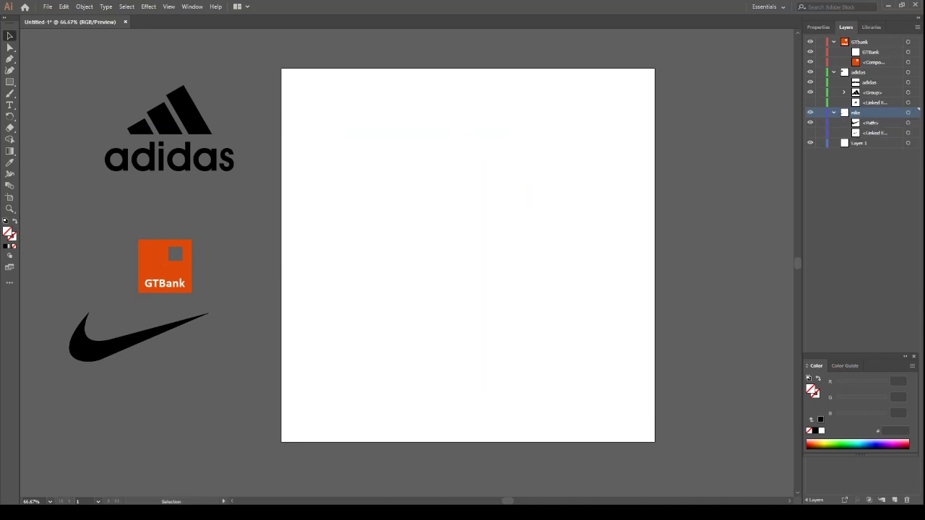
Create a layer named google and paste the cut Google logo onto it
{"action": "left_click", "coordinate": [894, 500]}
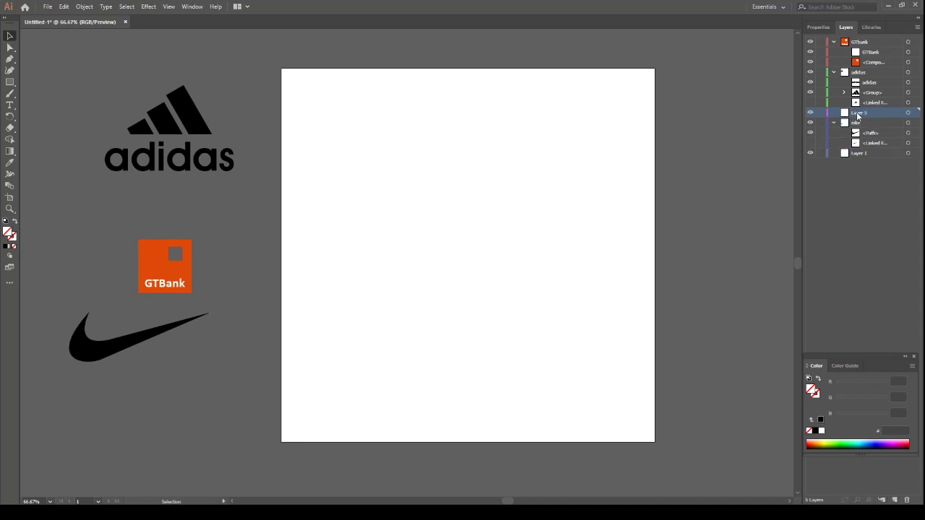
{"action": "double_click", "coordinate": [857, 115]}
{"action": "type", "text": "google"}
{"action": "key", "text": "Return"}
{"action": "key", "text": "ctrl+f"}
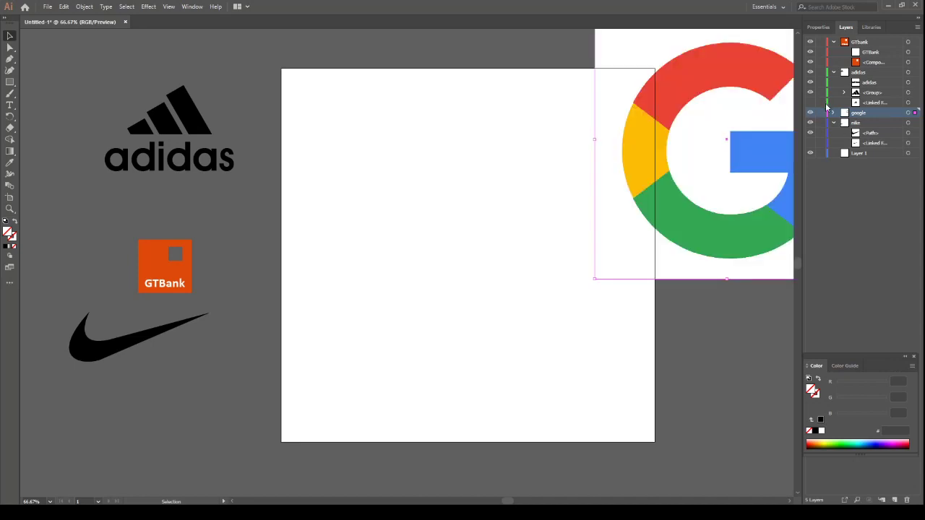
Center the Google logo on the artboard and lock its clip group in the google layer
{"action": "left_click_drag", "start_coordinate": [707, 162], "coordinate": [479, 254]}
{"action": "left_click_drag", "start_coordinate": [427, 263], "coordinate": [445, 260]}
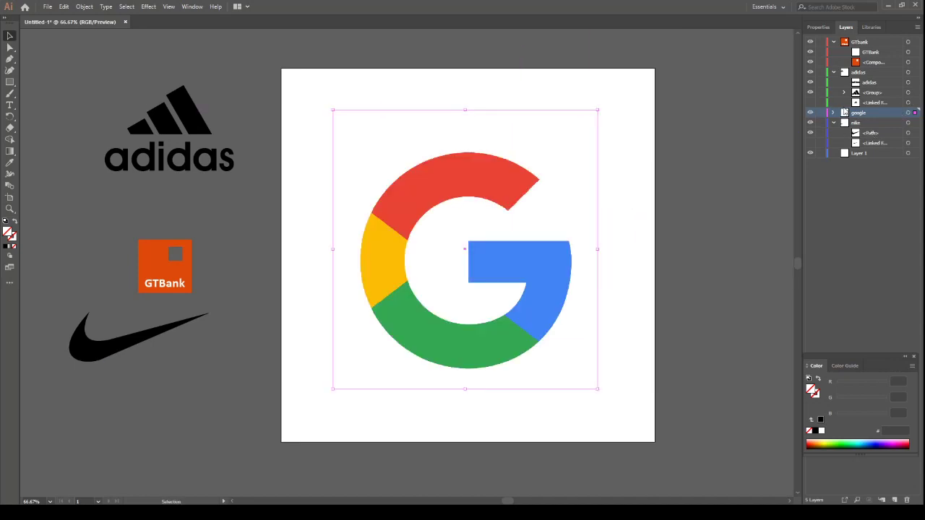
{"action": "left_click", "coordinate": [833, 114]}
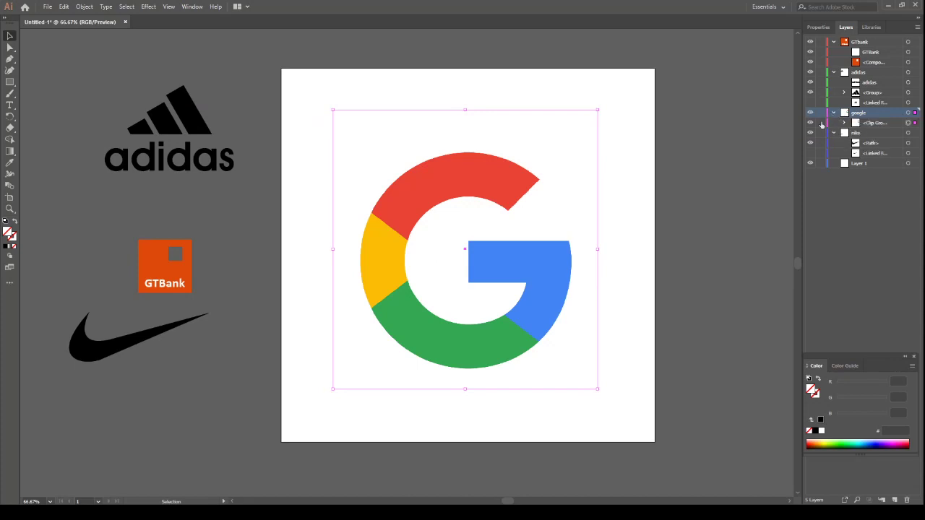
{"action": "key", "text": "ctrl+shift+a"}
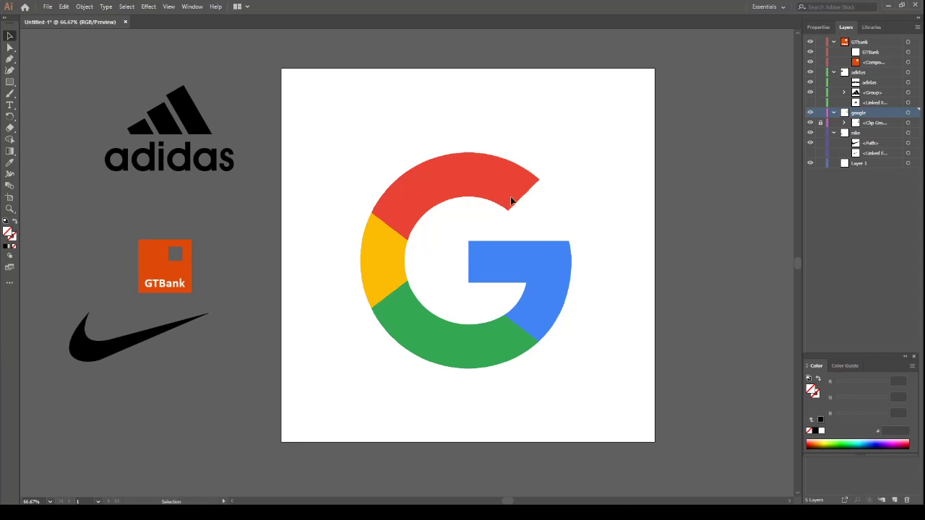
Add a letter G as text, scaled to about 456 pt, and position it over the Google logo
{"action": "left_click", "coordinate": [10, 105]}
{"action": "left_click", "coordinate": [378, 109]}
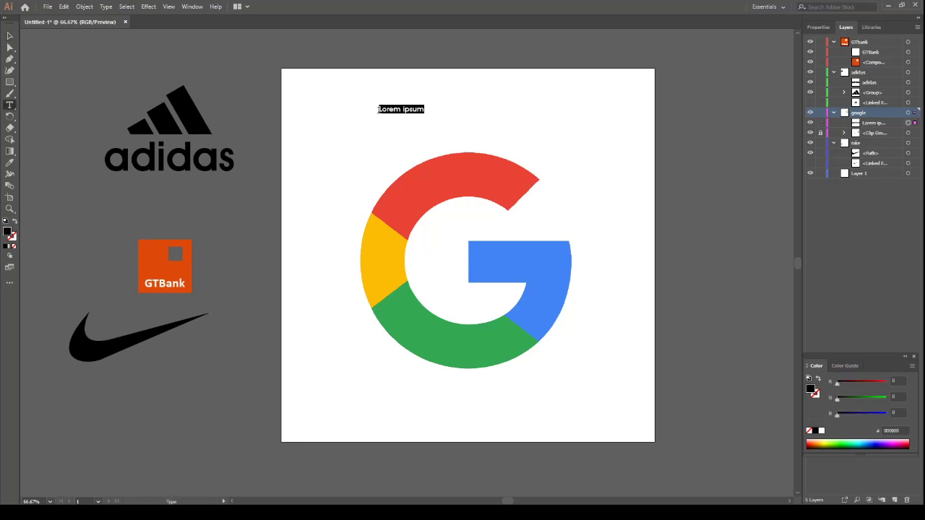
{"action": "type", "text": "G"}
{"action": "left_click", "coordinate": [9, 35]}
{"action": "left_click_drag", "start_coordinate": [387, 113], "coordinate": [637, 418]}
{"action": "left_click_drag", "start_coordinate": [600, 262], "coordinate": [547, 276]}
{"action": "left_click_drag", "start_coordinate": [587, 309], "coordinate": [563, 305]}
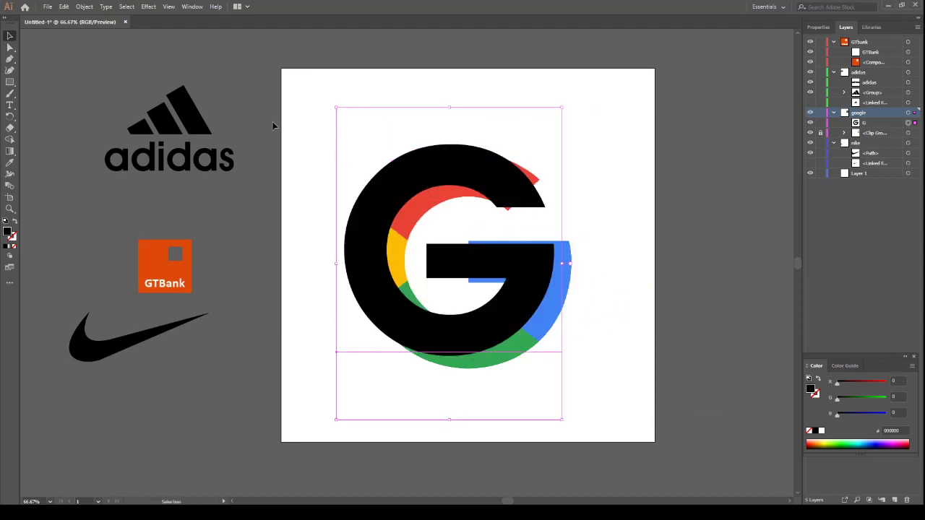
Set the font of the letter G to Product Sans
{"action": "left_click", "coordinate": [818, 27]}
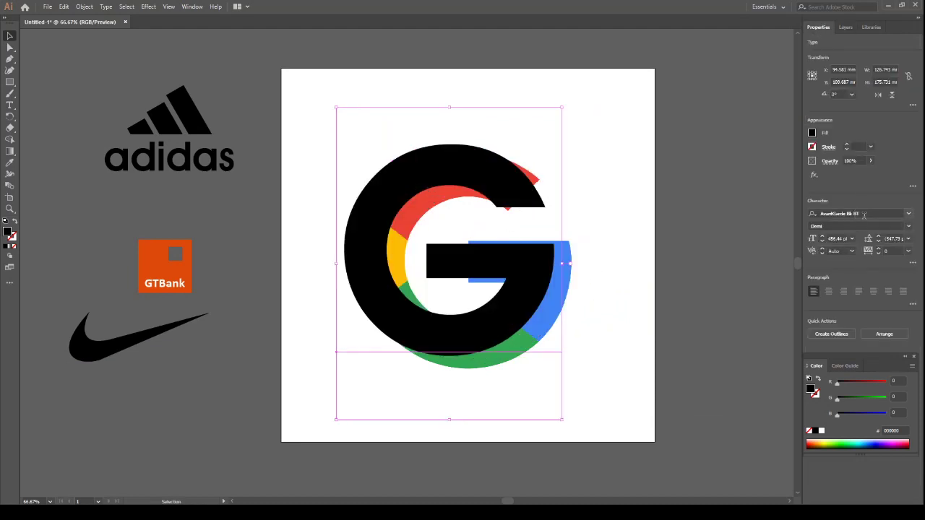
{"action": "left_click", "coordinate": [864, 213]}
{"action": "type", "text": "product"}
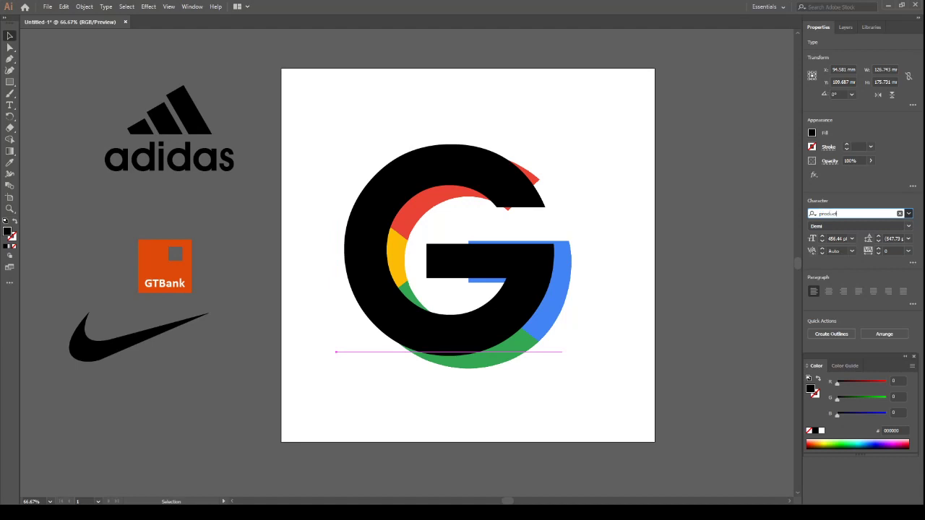
{"action": "left_click", "coordinate": [810, 297]}
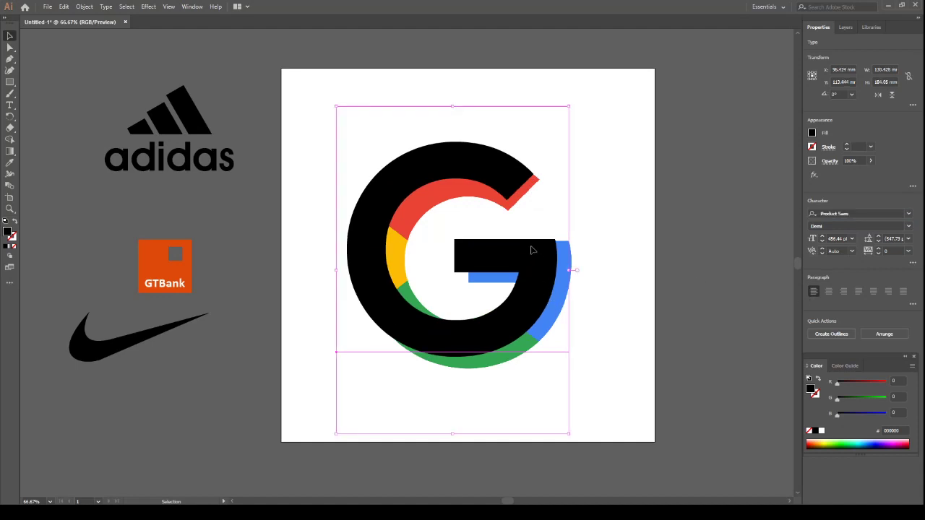
Enlarge the letter G to about 508 pt and reposition it over the Google logo
{"action": "left_click_drag", "start_coordinate": [530, 250], "coordinate": [538, 255]}
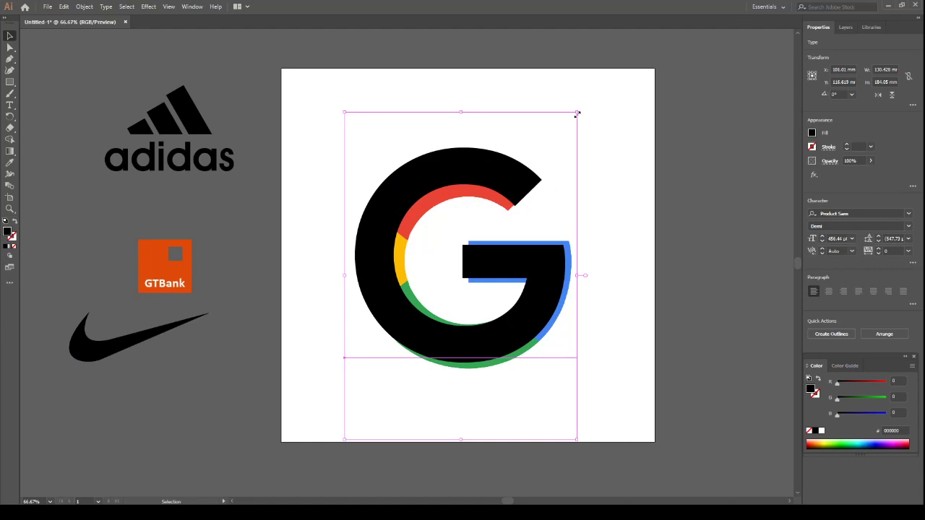
{"action": "left_click_drag", "start_coordinate": [576, 112], "coordinate": [594, 88]}
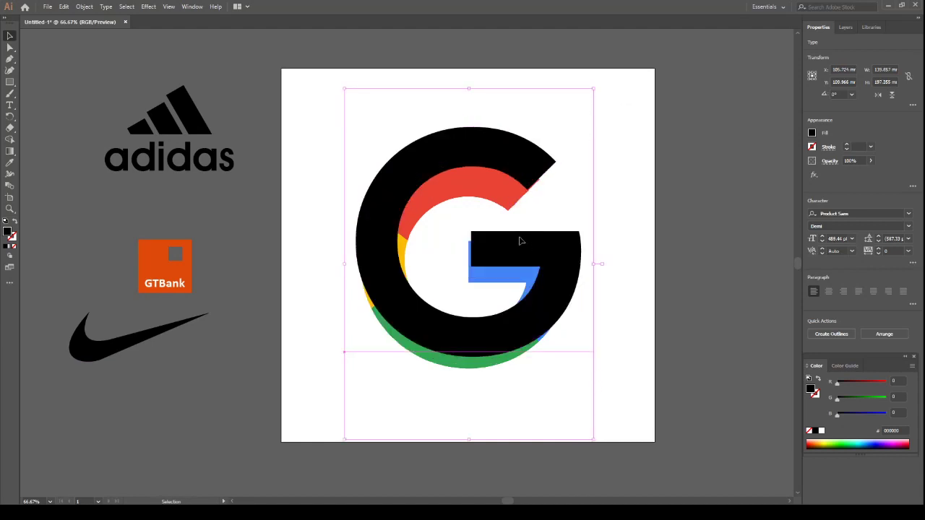
{"action": "left_click_drag", "start_coordinate": [522, 241], "coordinate": [518, 250]}
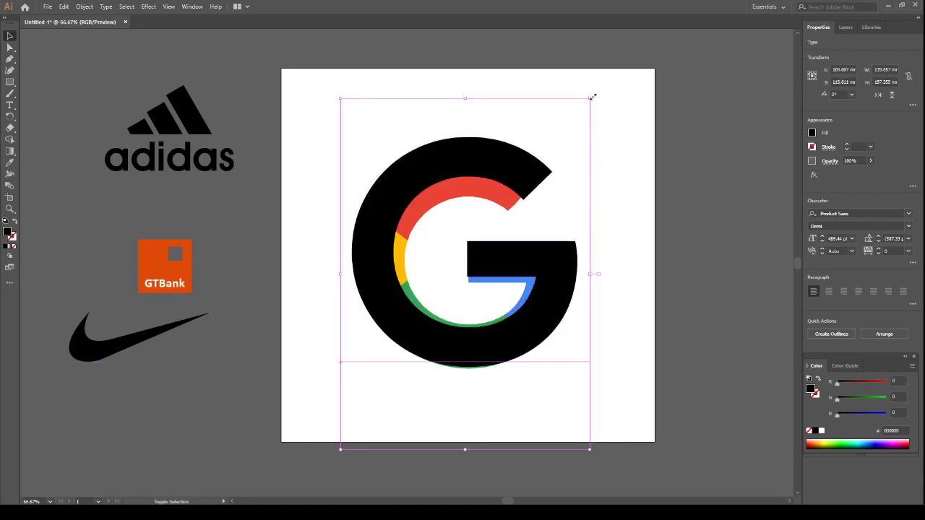
{"action": "left_click_drag", "start_coordinate": [593, 95], "coordinate": [599, 86]}
{"action": "left_click_drag", "start_coordinate": [517, 171], "coordinate": [503, 186]}
{"action": "left_click_drag", "start_coordinate": [527, 275], "coordinate": [529, 268]}
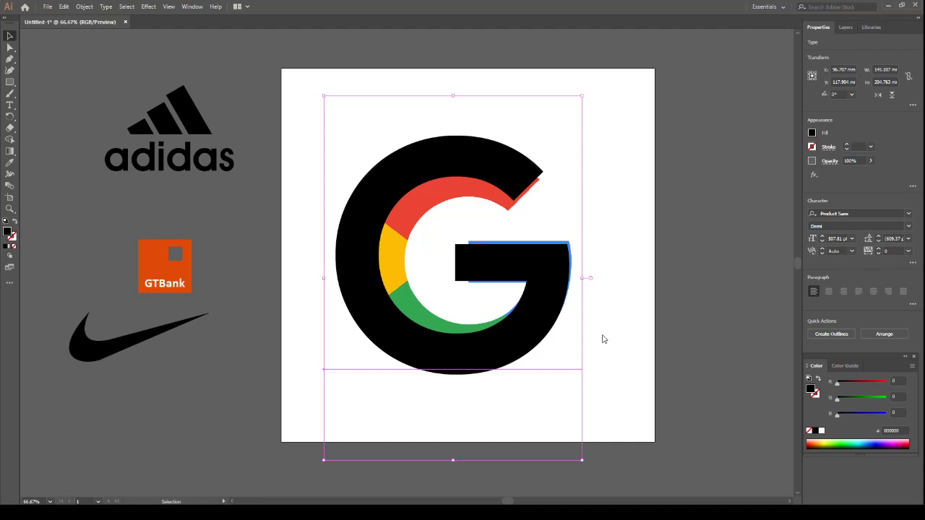
Convert the letter G to outlines, then scale it to about 126 by 129 mm over the Google logo
{"action": "key", "text": "ctrl+shift+o"}
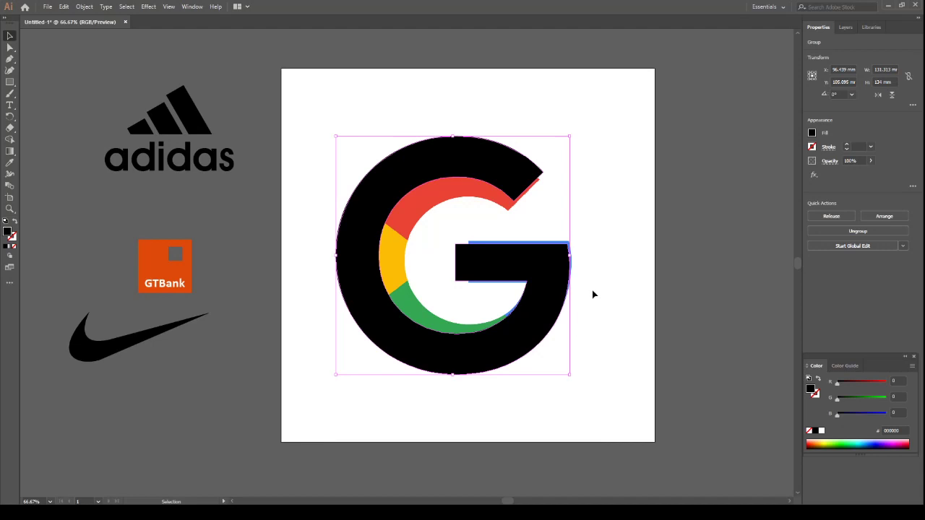
{"action": "left_click_drag", "start_coordinate": [570, 376], "coordinate": [527, 360]}
{"action": "left_click_drag", "start_coordinate": [505, 262], "coordinate": [628, 299]}
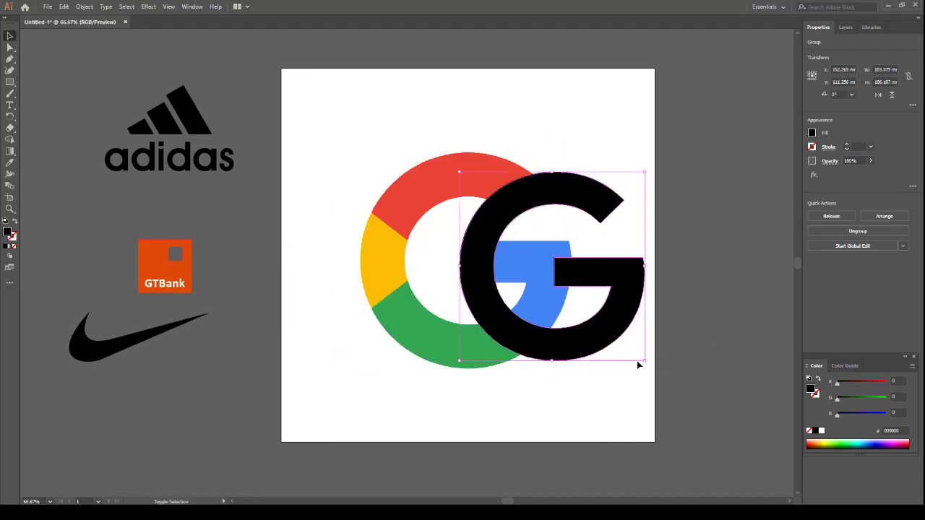
{"action": "left_click_drag", "start_coordinate": [643, 360], "coordinate": [706, 425]}
{"action": "left_click_drag", "start_coordinate": [684, 350], "coordinate": [579, 331]}
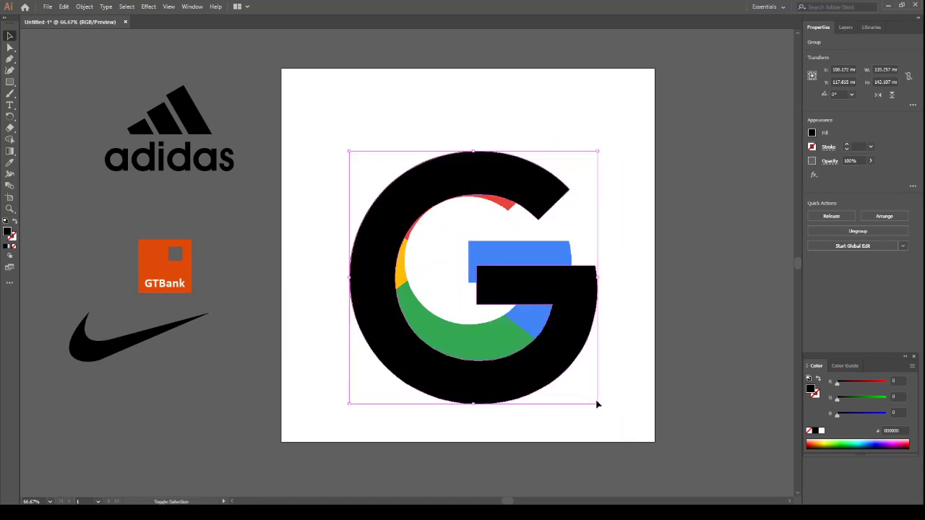
{"action": "left_click_drag", "start_coordinate": [599, 405], "coordinate": [553, 359]}
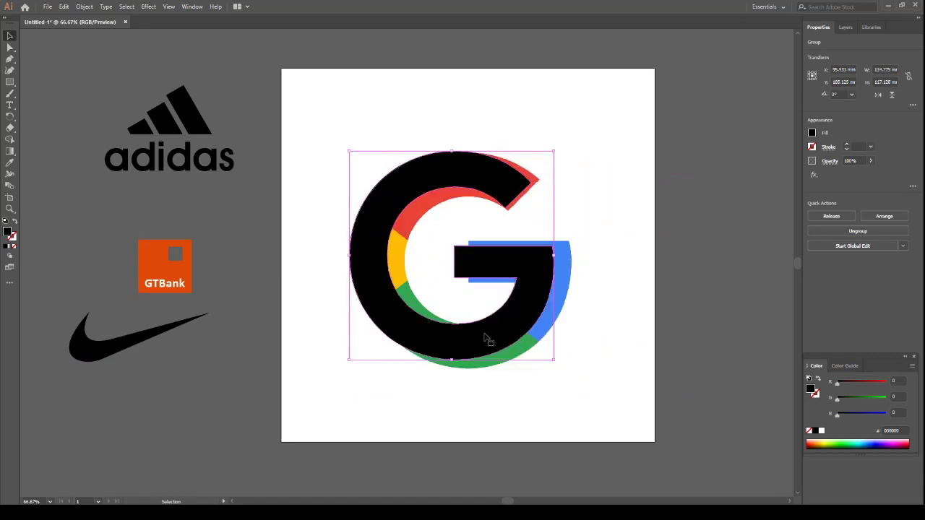
{"action": "left_click_drag", "start_coordinate": [488, 336], "coordinate": [505, 342]}
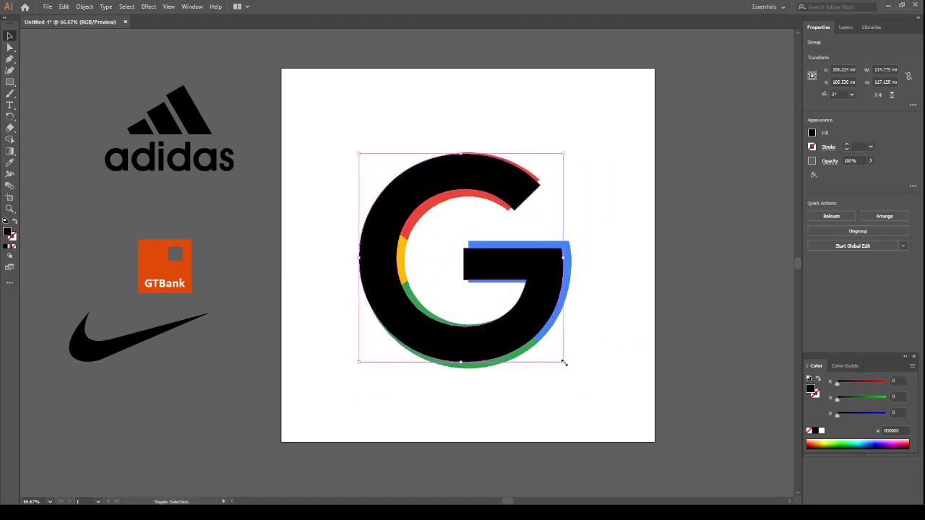
{"action": "left_click_drag", "start_coordinate": [564, 363], "coordinate": [582, 378]}
{"action": "left_click_drag", "start_coordinate": [564, 341], "coordinate": [557, 314]}
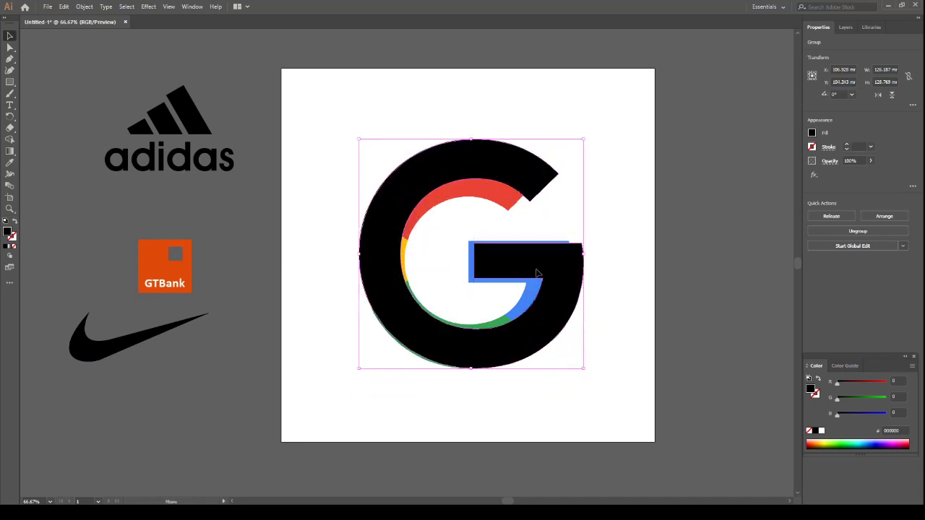
Move the outlined black G horizontally off the Google logo to its right side and deselect it
{"action": "left_click_drag", "start_coordinate": [537, 273], "coordinate": [774, 276]}
{"action": "scroll", "coordinate": [368, 299], "scroll_direction": "right", "scroll_amount": 5}
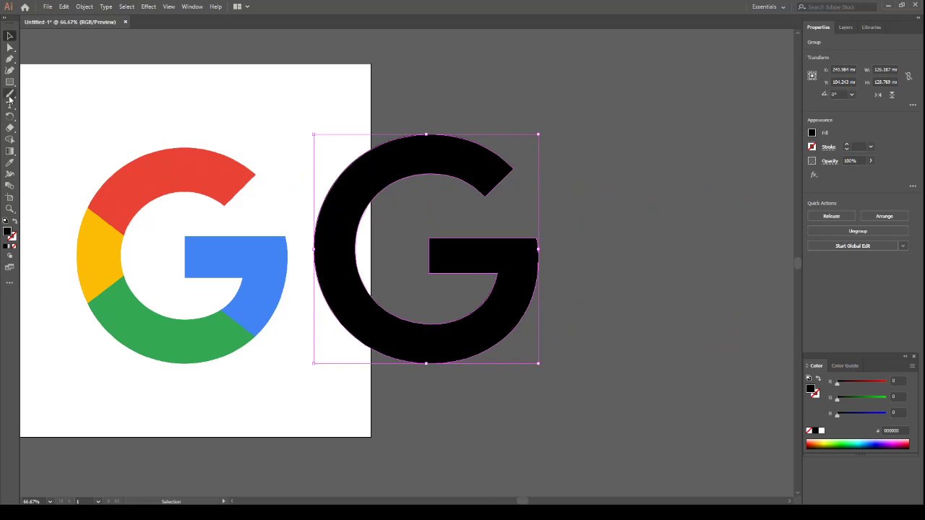
{"action": "left_click", "coordinate": [9, 61]}
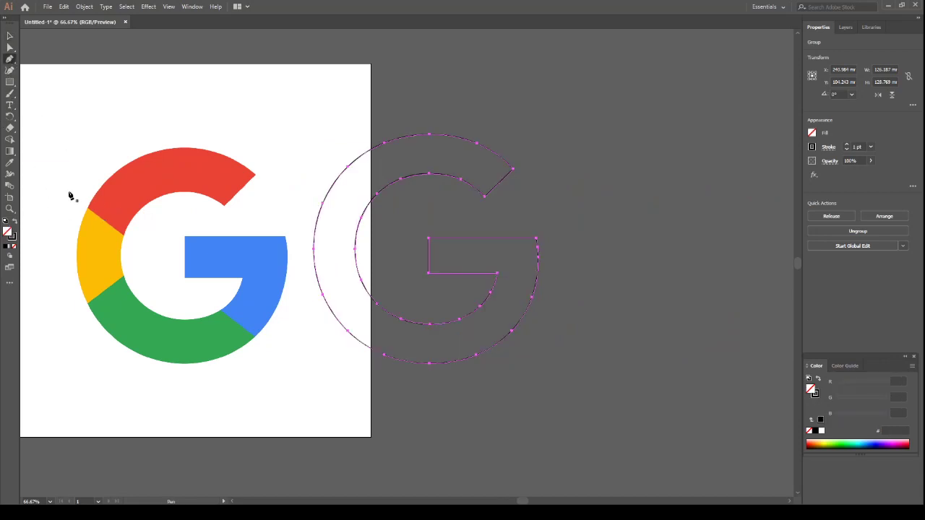
{"action": "left_click", "coordinate": [9, 36]}
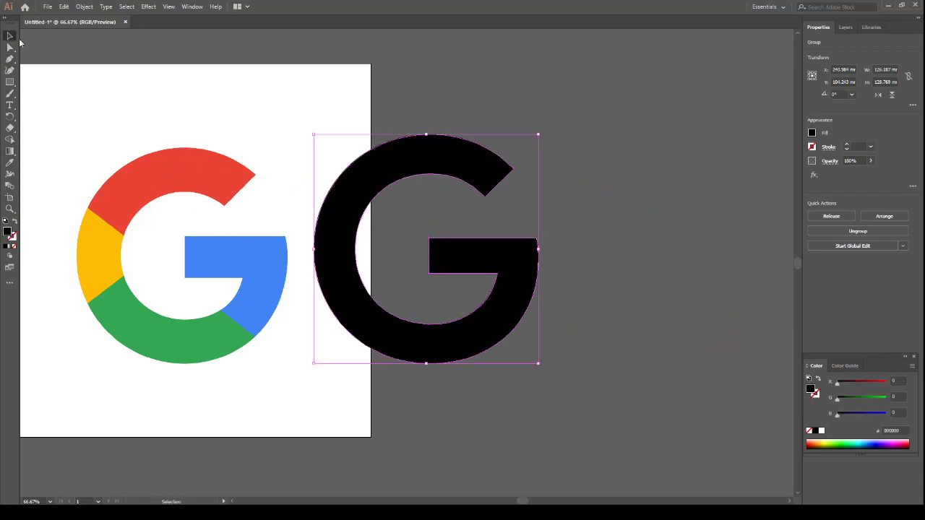
{"action": "left_click", "coordinate": [201, 49]}
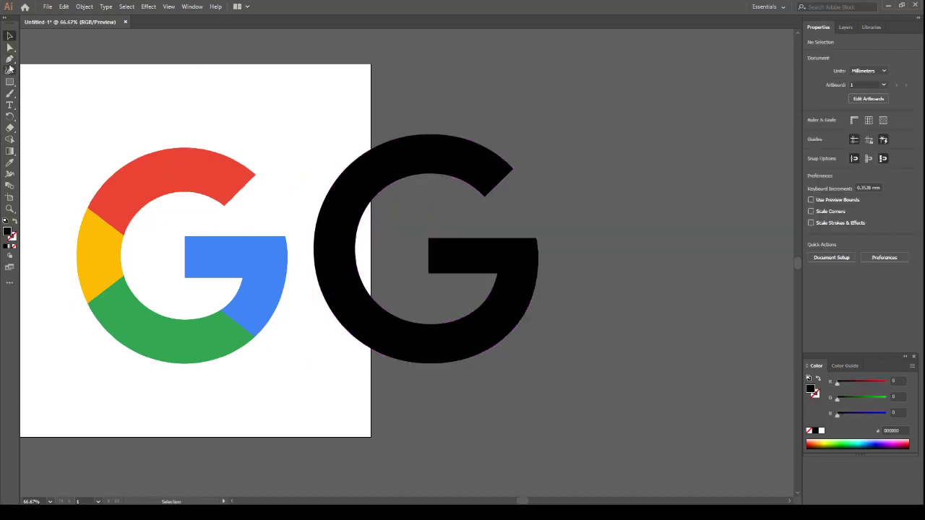
Draw a closed Pen path with no fill and a 1 pt stroke around the logo's red section, following its boundary with yellow
{"action": "left_click", "coordinate": [10, 58]}
{"action": "left_click", "coordinate": [14, 221]}
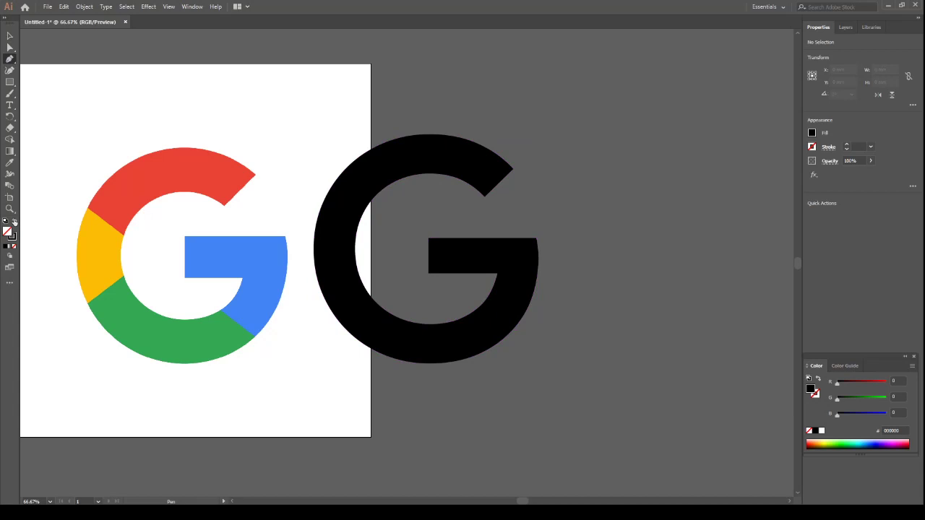
{"action": "left_click", "coordinate": [83, 204]}
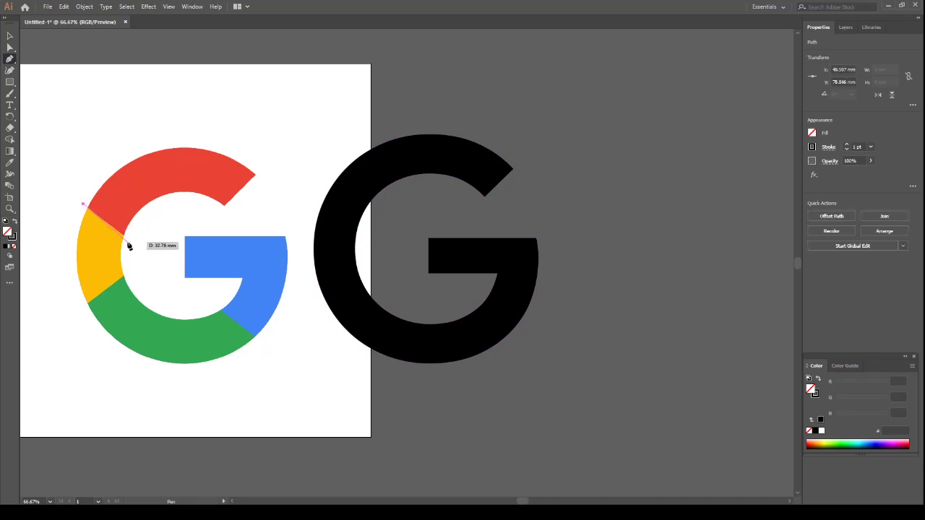
{"action": "left_click", "coordinate": [130, 239]}
{"action": "left_click", "coordinate": [169, 215]}
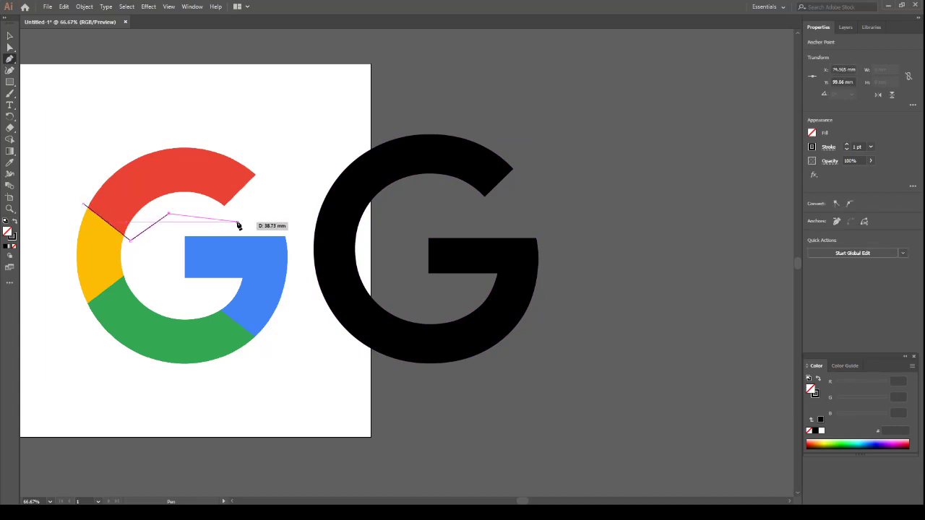
{"action": "left_click", "coordinate": [237, 221]}
{"action": "left_click", "coordinate": [271, 185]}
{"action": "left_click", "coordinate": [278, 134]}
{"action": "left_click", "coordinate": [146, 125]}
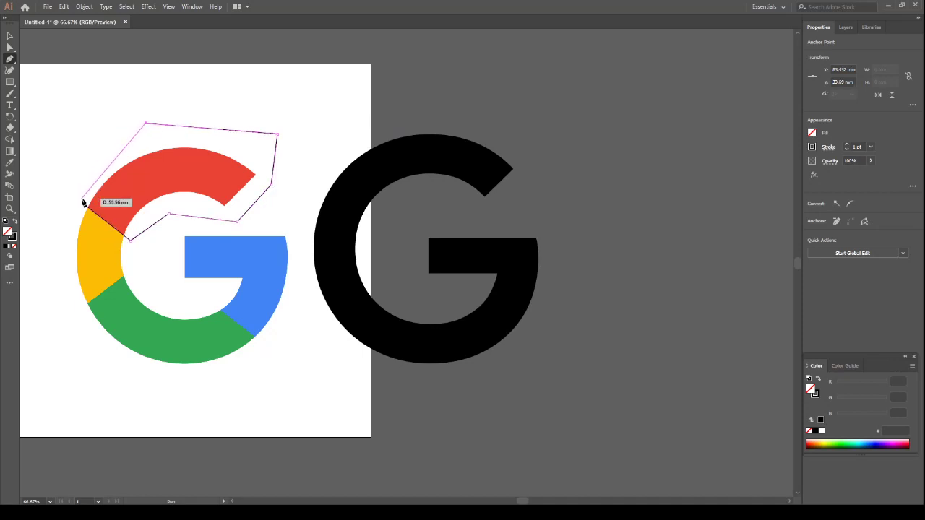
{"action": "left_click", "coordinate": [83, 205]}
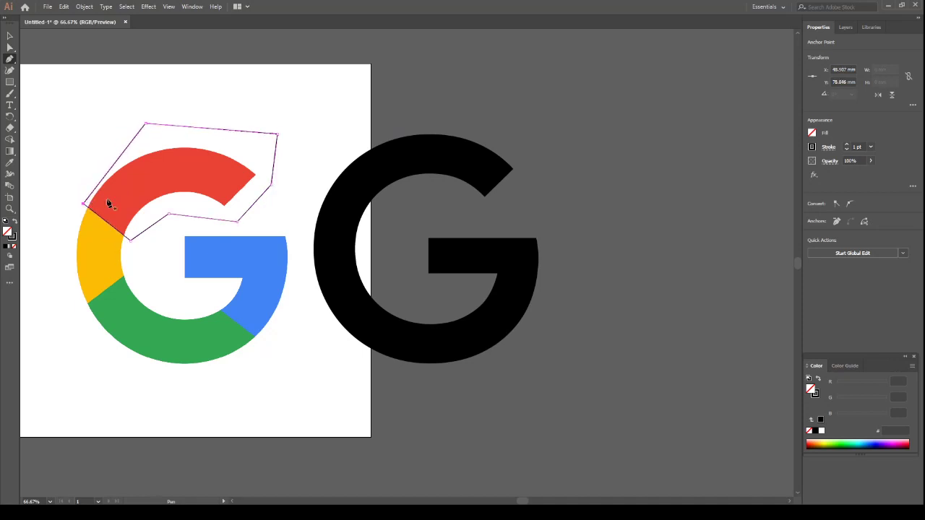
Draw a closed straight-sided Pen path around the logo's green section, following its boundaries with yellow and blue
{"action": "left_click", "coordinate": [78, 311]}
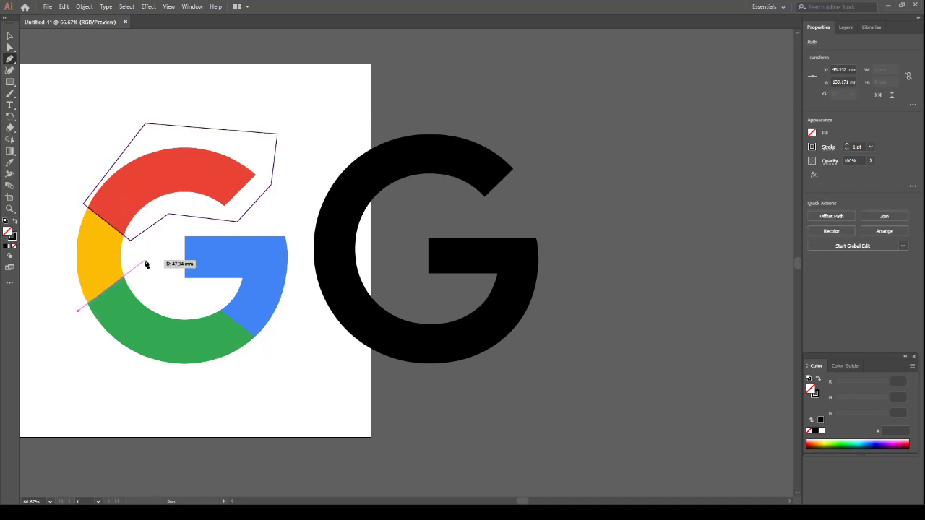
{"action": "left_click", "coordinate": [145, 260]}
{"action": "left_click", "coordinate": [178, 301]}
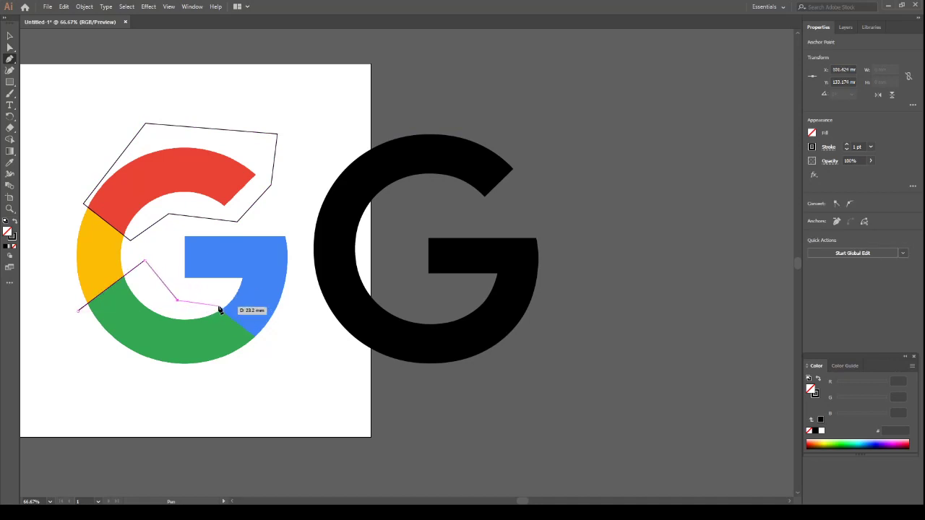
{"action": "left_click", "coordinate": [216, 307]}
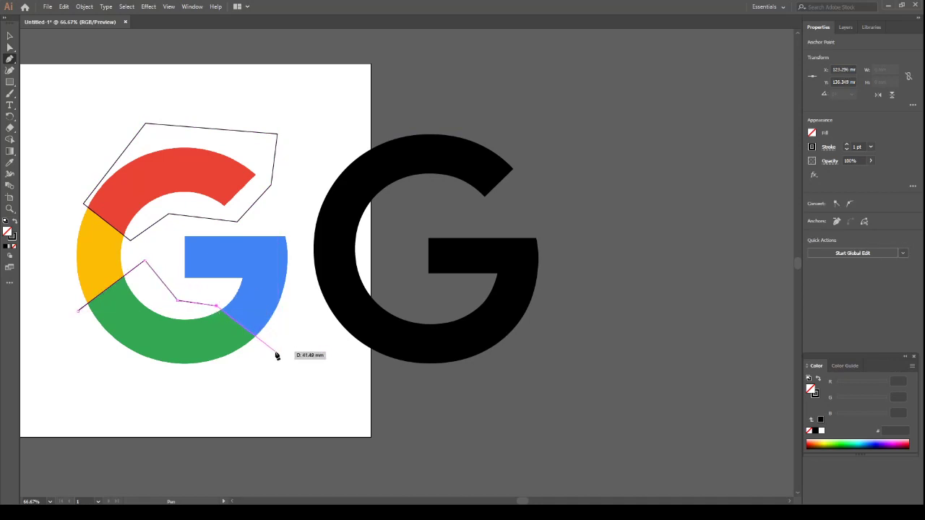
{"action": "left_click", "coordinate": [272, 351]}
{"action": "left_click", "coordinate": [198, 408]}
{"action": "left_click", "coordinate": [128, 396]}
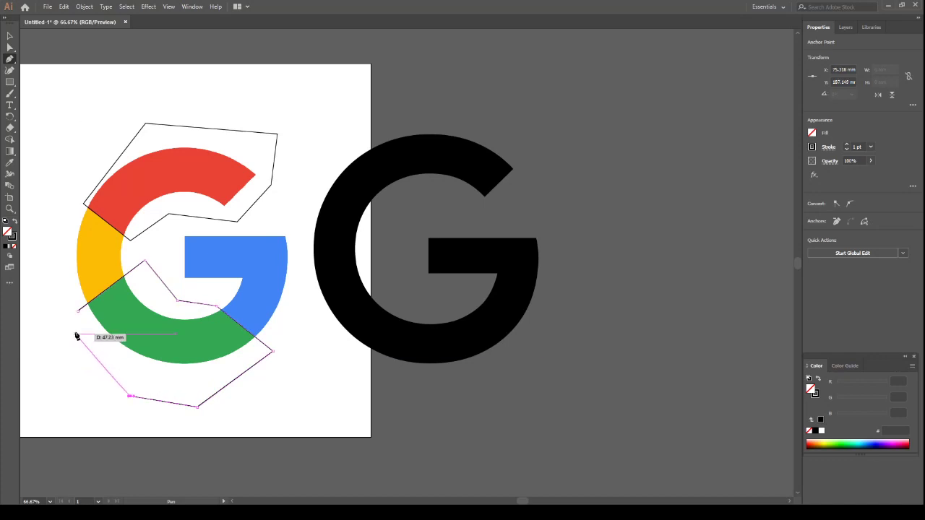
{"action": "left_click", "coordinate": [78, 312]}
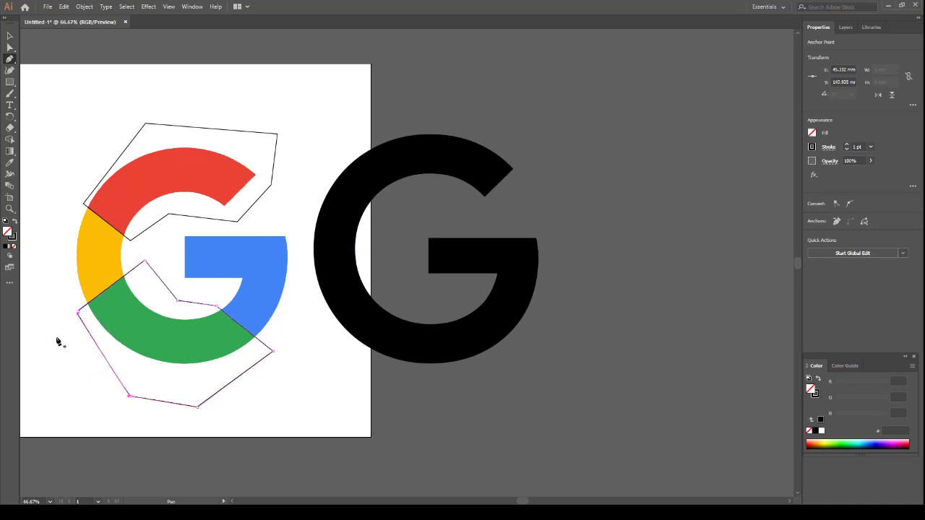
{"action": "key", "text": "ctrl+z"}
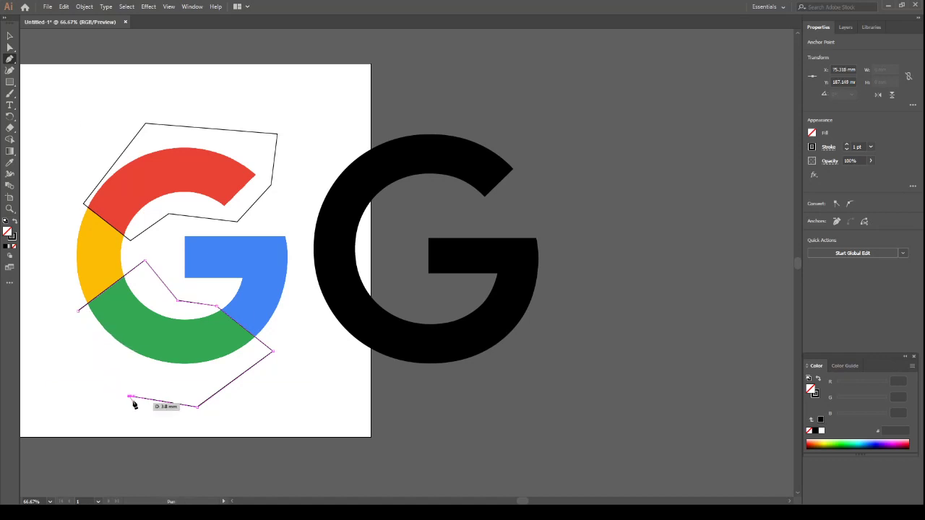
{"action": "left_click", "coordinate": [77, 312]}
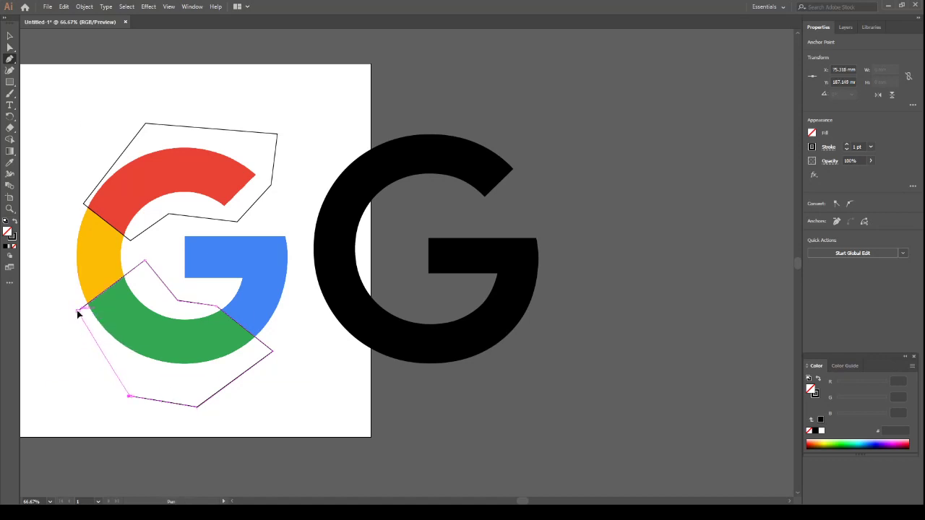
{"action": "left_click", "coordinate": [9, 35]}
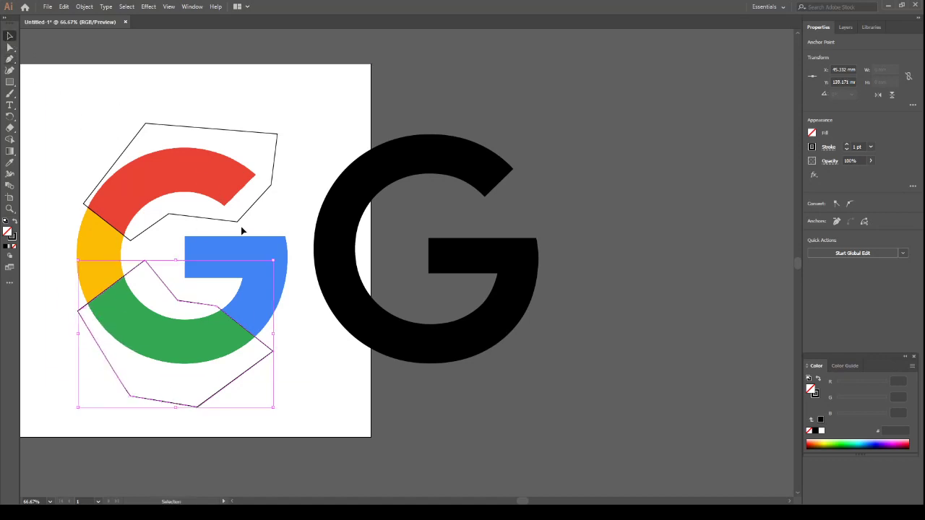
{"action": "left_click", "coordinate": [236, 221], "text": "shift"}
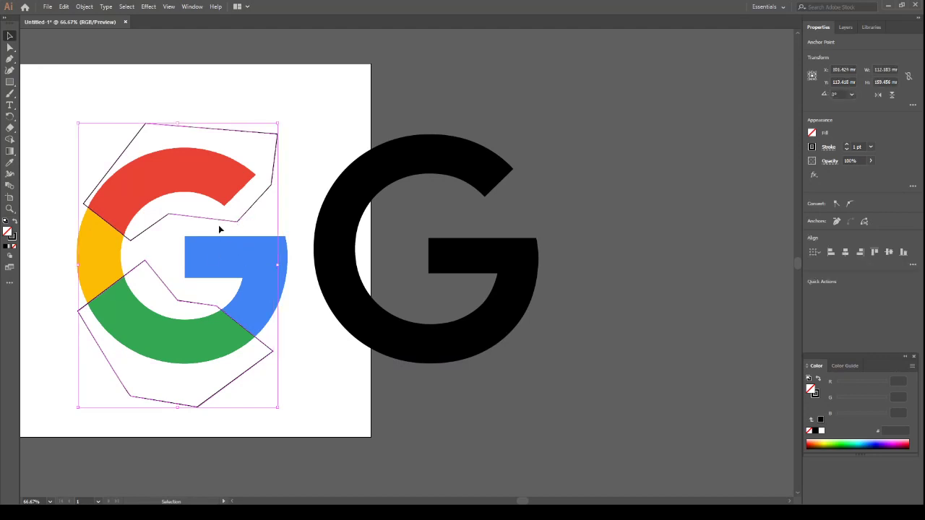
{"action": "left_click_drag", "start_coordinate": [220, 229], "coordinate": [380, 230]}
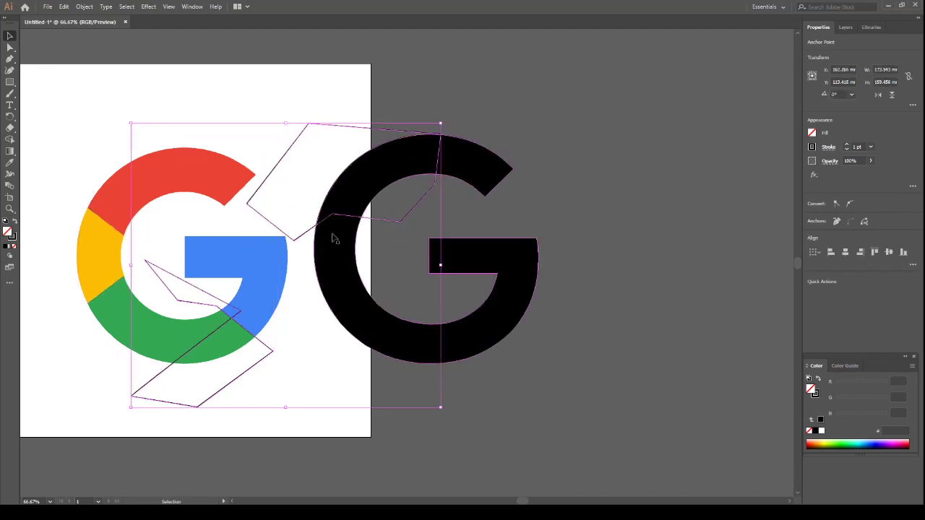
{"action": "key", "text": "ctrl+z"}
{"action": "left_click", "coordinate": [64, 110]}
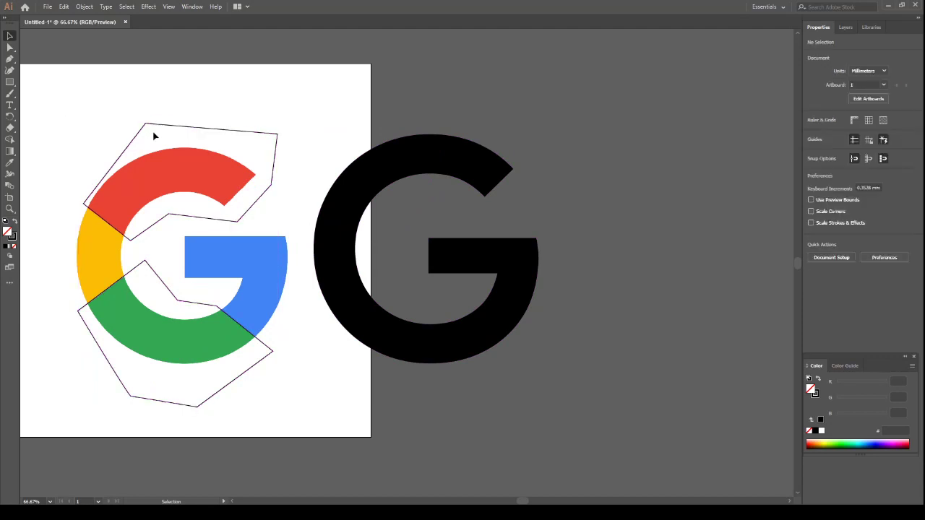
Move both cutting paths together from the Google logo onto the matching areas of the black G
{"action": "left_click", "coordinate": [161, 127]}
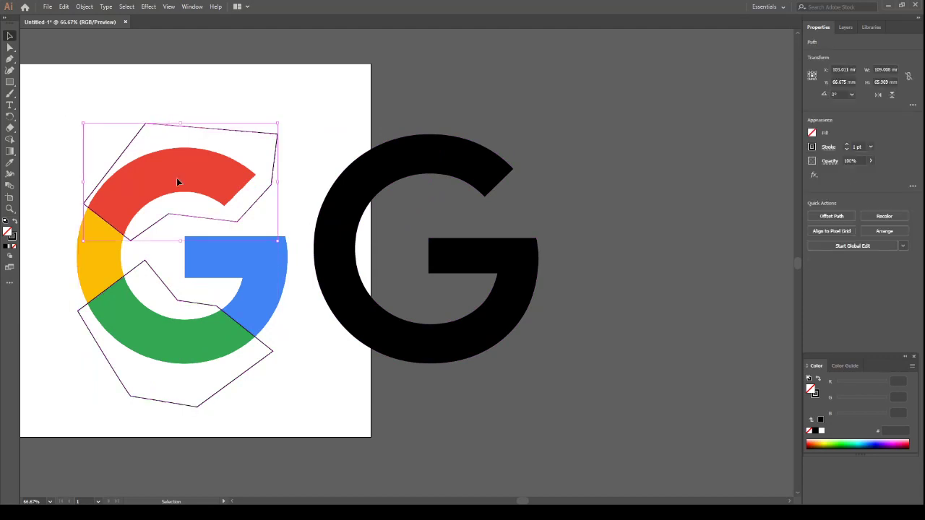
{"action": "left_click", "coordinate": [109, 362], "text": "shift"}
{"action": "left_click_drag", "start_coordinate": [202, 217], "coordinate": [433, 244]}
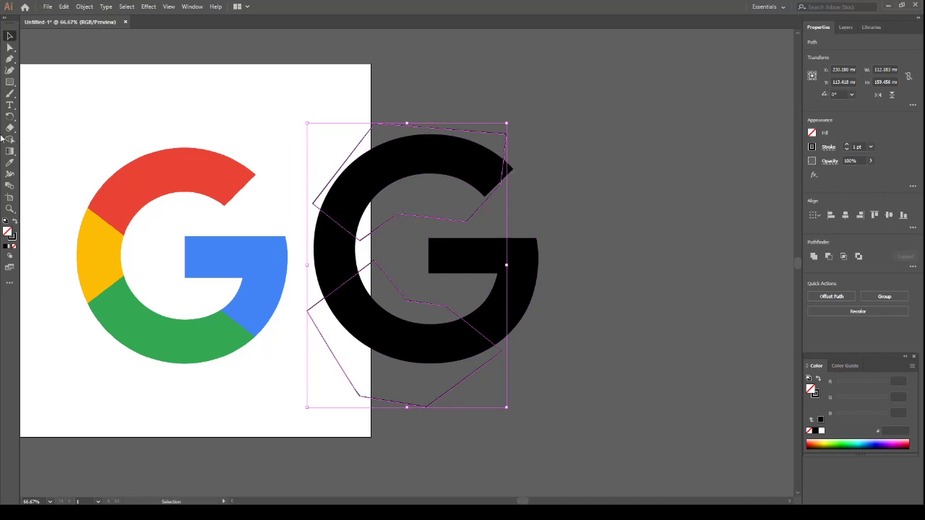
Split the black G along both cutting paths into its red, yellow, green and blue sections with Shape Builder
{"action": "left_click_drag", "start_coordinate": [643, 69], "coordinate": [343, 376]}
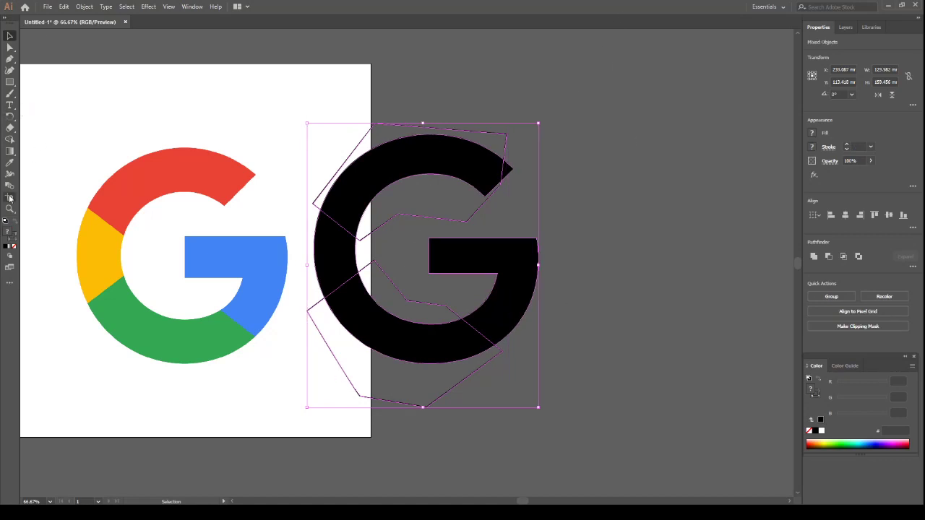
{"action": "left_click", "coordinate": [10, 141]}
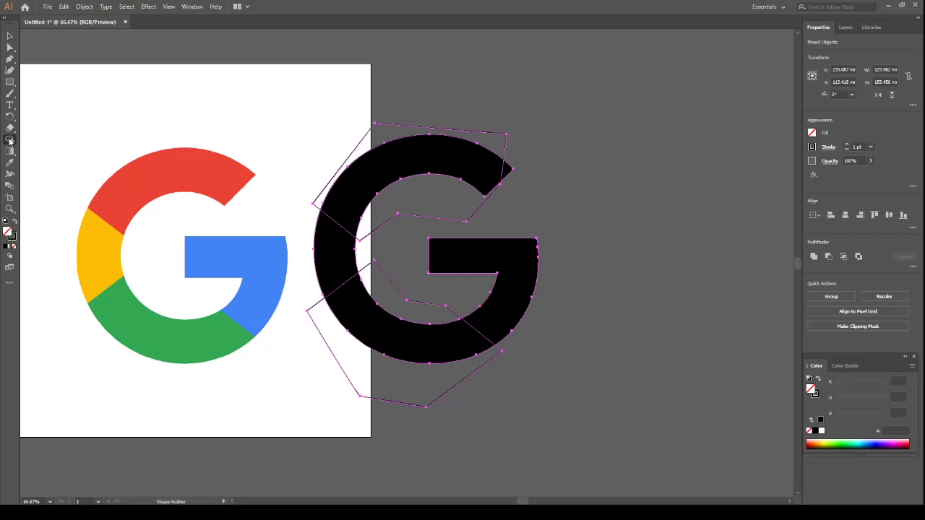
{"action": "left_click", "coordinate": [413, 164]}
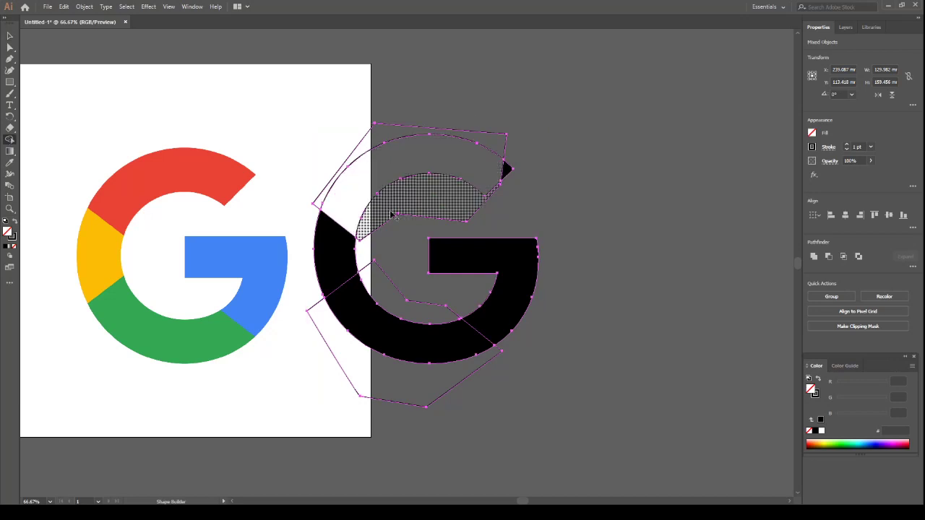
{"action": "left_click", "coordinate": [337, 268]}
{"action": "left_click", "coordinate": [363, 309]}
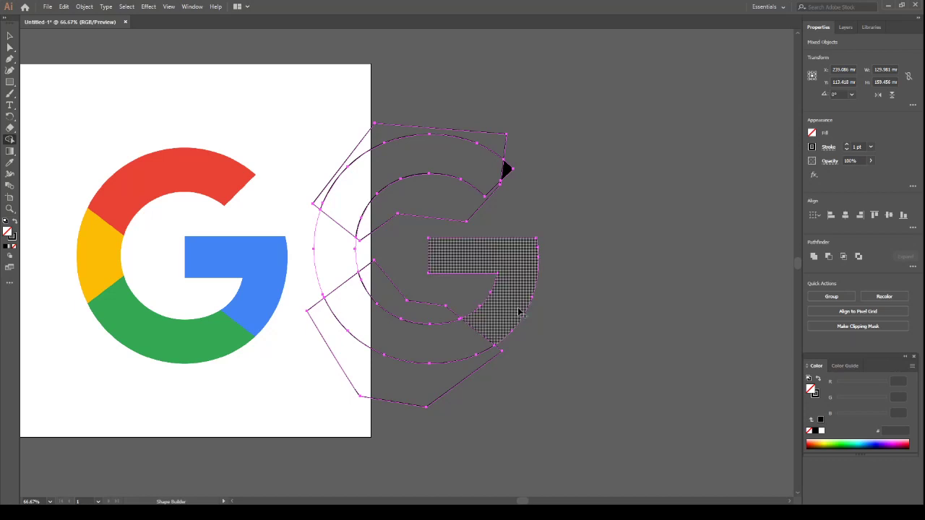
{"action": "left_click", "coordinate": [519, 313]}
{"action": "left_click", "coordinate": [10, 36]}
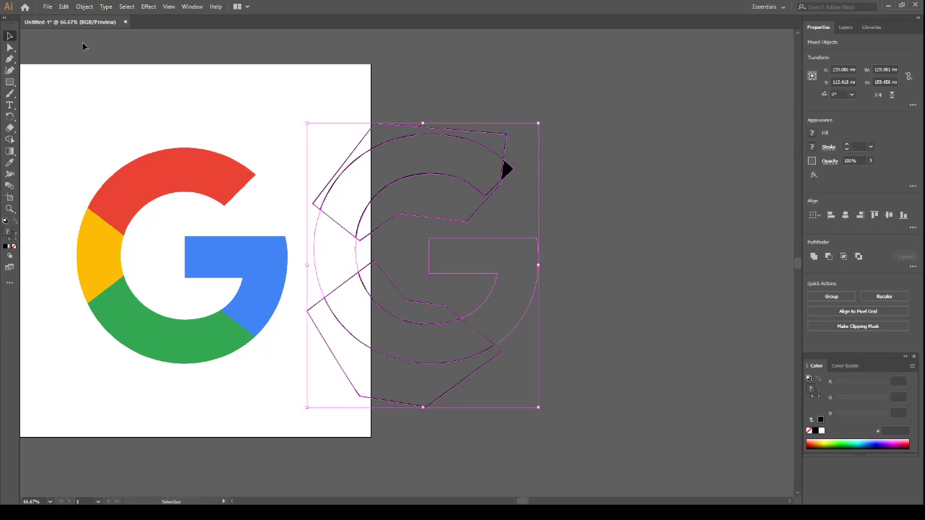
{"action": "left_click", "coordinate": [494, 97]}
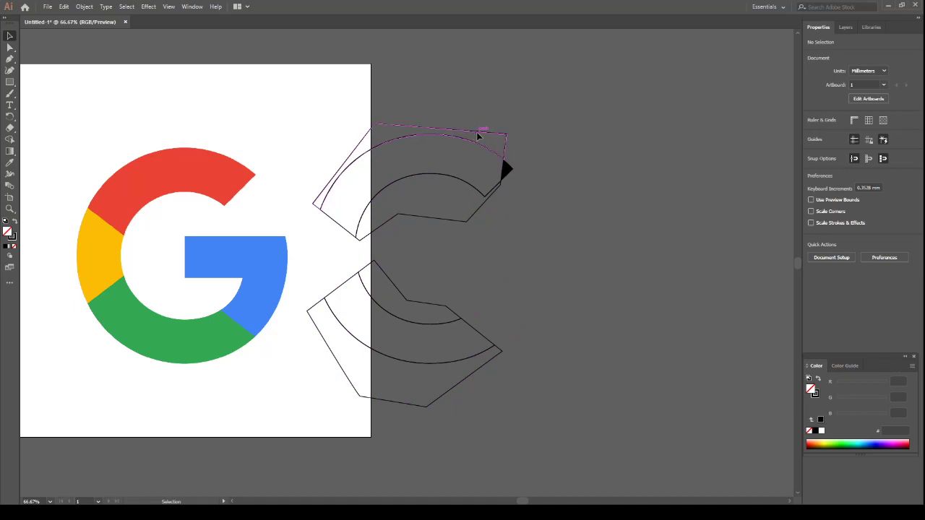
Delete the leftover cutting-path pieces inside and outside the G's upper and lower arcs
{"action": "left_click", "coordinate": [442, 221]}
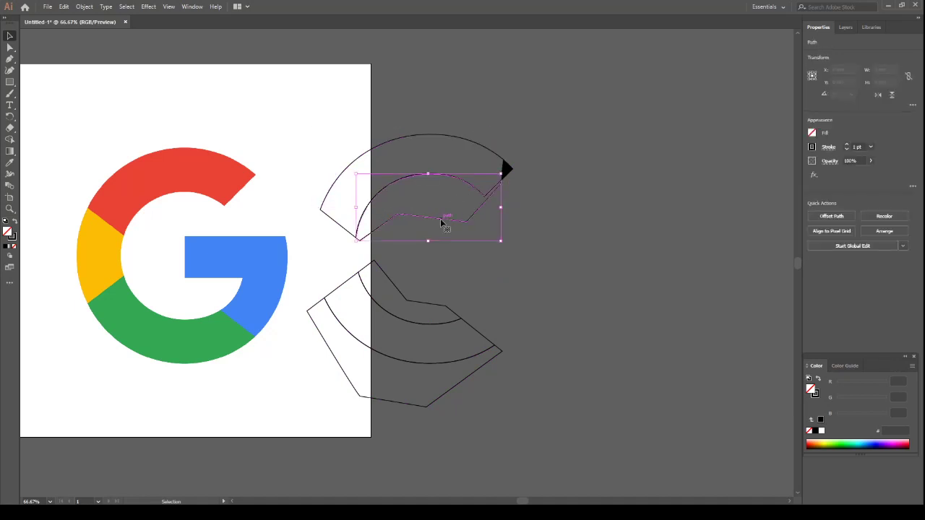
{"action": "left_click", "coordinate": [423, 247]}
{"action": "left_click", "coordinate": [395, 289]}
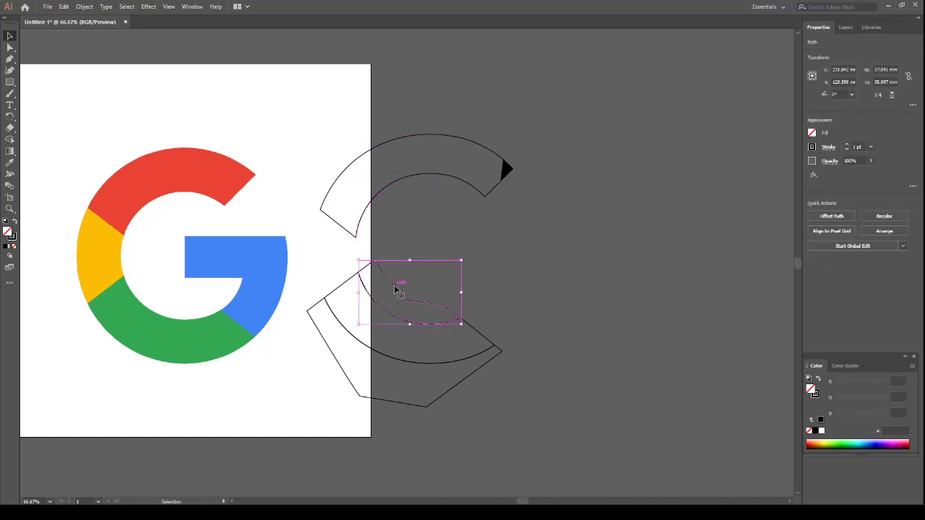
{"action": "left_click", "coordinate": [395, 289]}
{"action": "left_click", "coordinate": [330, 352]}
{"action": "key", "text": "Delete"}
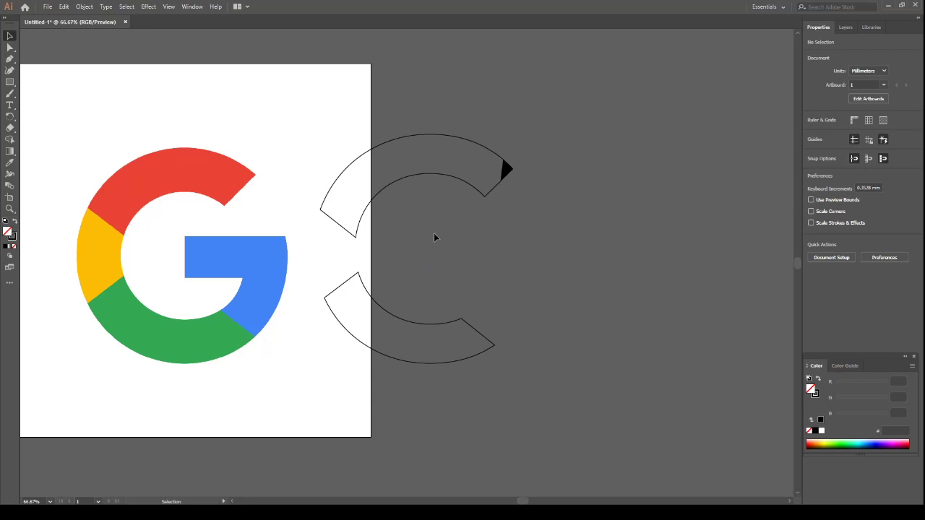
Fill the grouped remaining G sections with the blue sampled from the reference Google logo
{"action": "left_click_drag", "start_coordinate": [558, 270], "coordinate": [428, 297]}
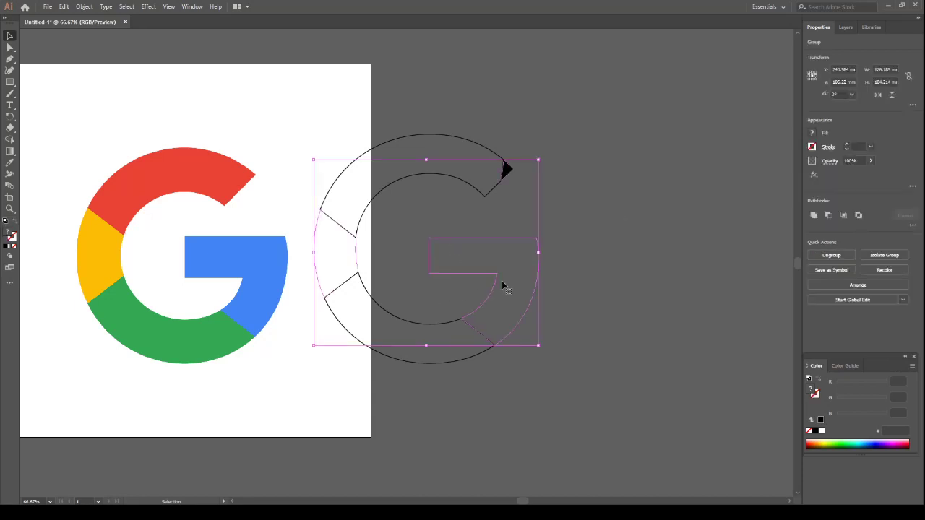
{"action": "left_click_drag", "start_coordinate": [620, 240], "coordinate": [471, 283]}
{"action": "left_click", "coordinate": [8, 164]}
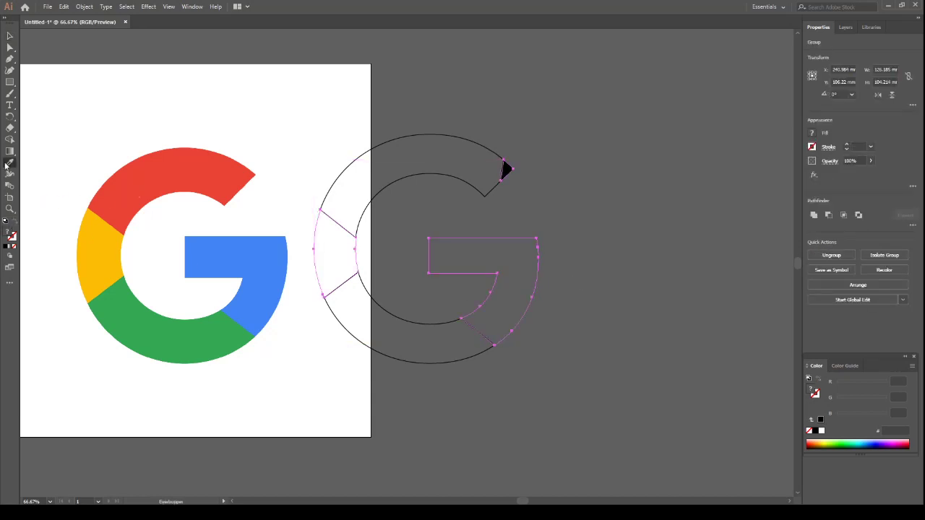
{"action": "left_click", "coordinate": [231, 255]}
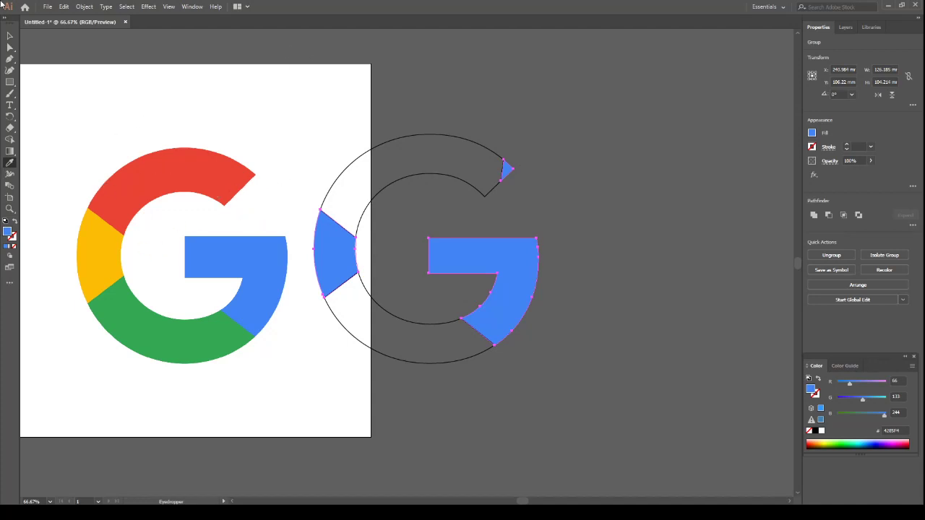
Merge the small tip at the G's upper end into the top arc with Shape Builder and deselect
{"action": "left_click", "coordinate": [9, 36]}
{"action": "left_click_drag", "start_coordinate": [448, 97], "coordinate": [506, 224]}
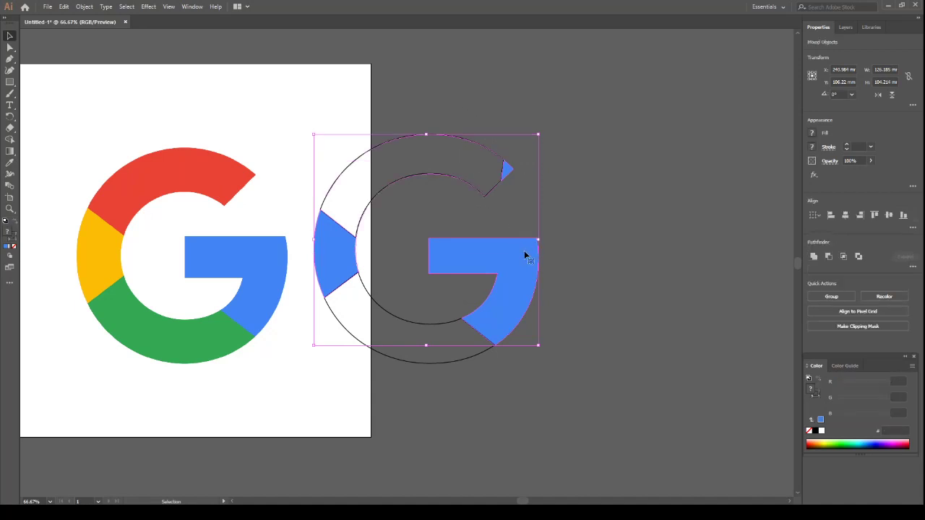
{"action": "left_click", "coordinate": [9, 139]}
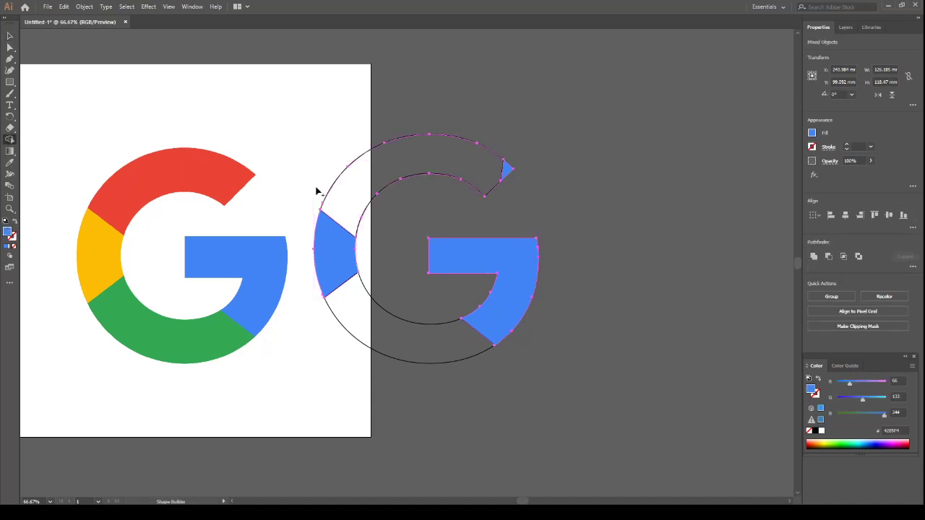
{"action": "mouse_move", "coordinate": [334, 192]}
{"action": "left_mouse_down"}
{"action": "mouse_move", "coordinate": [385, 196]}
{"action": "mouse_move", "coordinate": [491, 161]}
{"action": "mouse_move", "coordinate": [510, 169]}
{"action": "left_mouse_up"}
{"action": "left_click", "coordinate": [10, 36]}
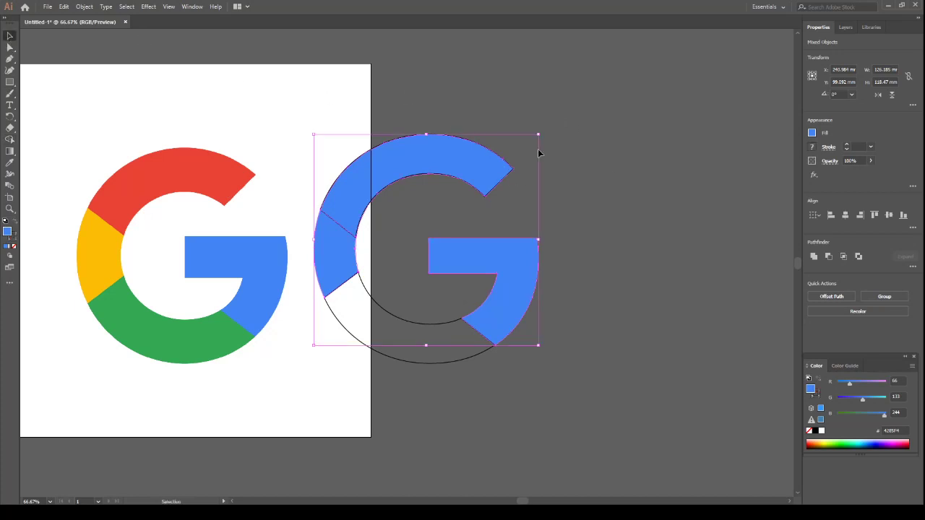
{"action": "left_click", "coordinate": [587, 115]}
Ungroup the G's crossbar section and left section into separate paths
{"action": "left_click", "coordinate": [478, 172]}
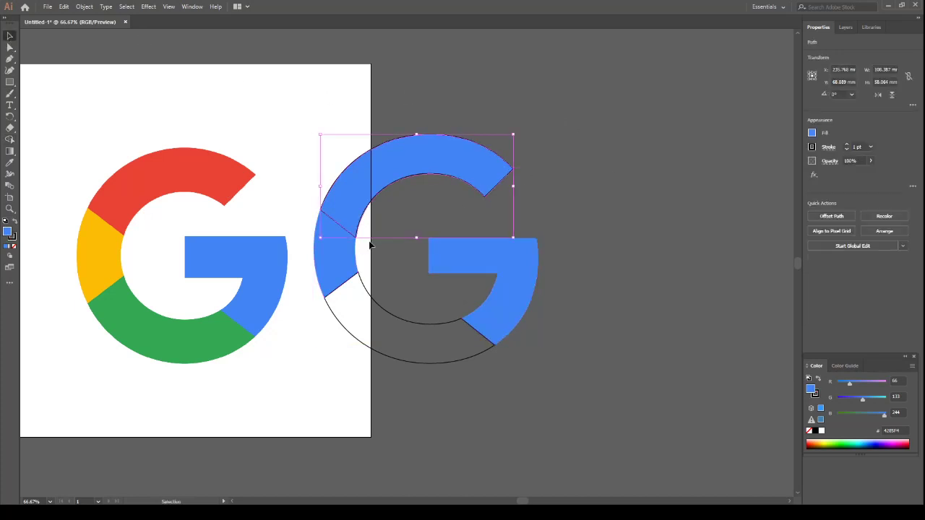
{"action": "left_click", "coordinate": [488, 253]}
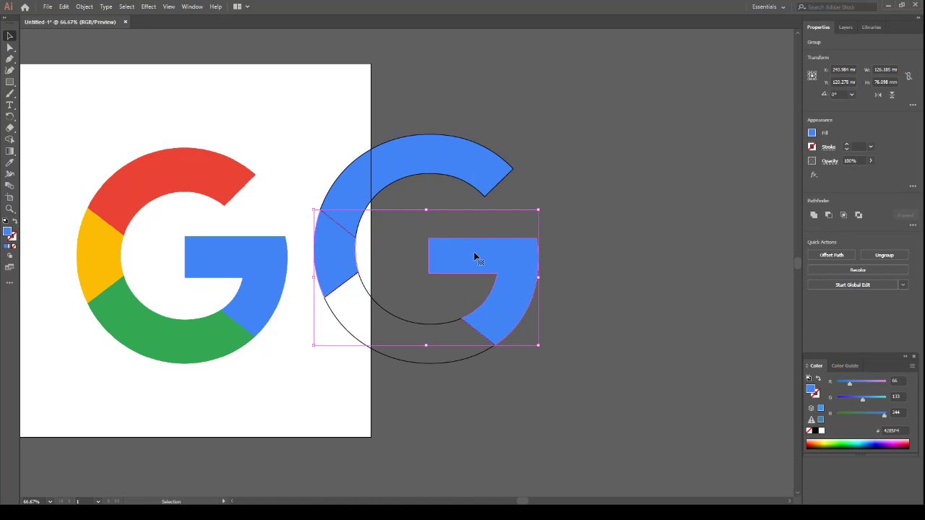
{"action": "left_click", "coordinate": [583, 239]}
{"action": "left_click", "coordinate": [525, 258]}
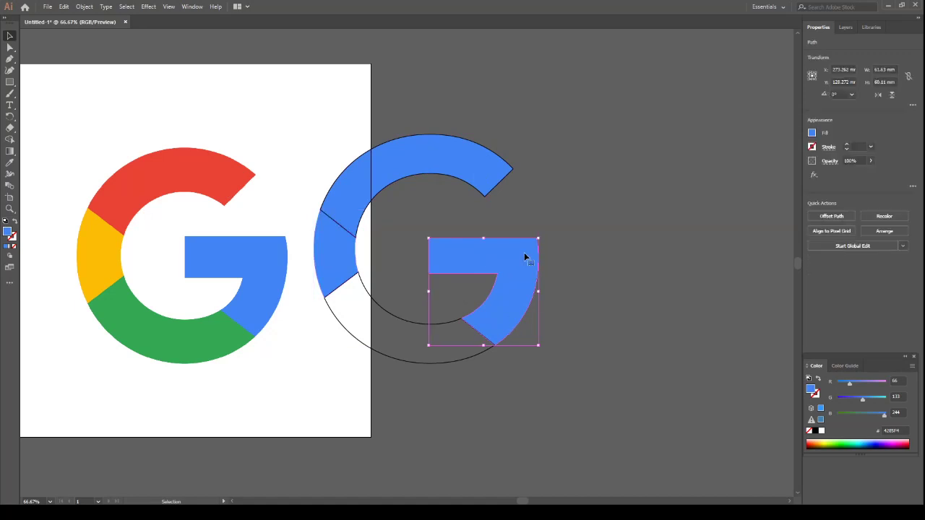
{"action": "left_click", "coordinate": [10, 163]}
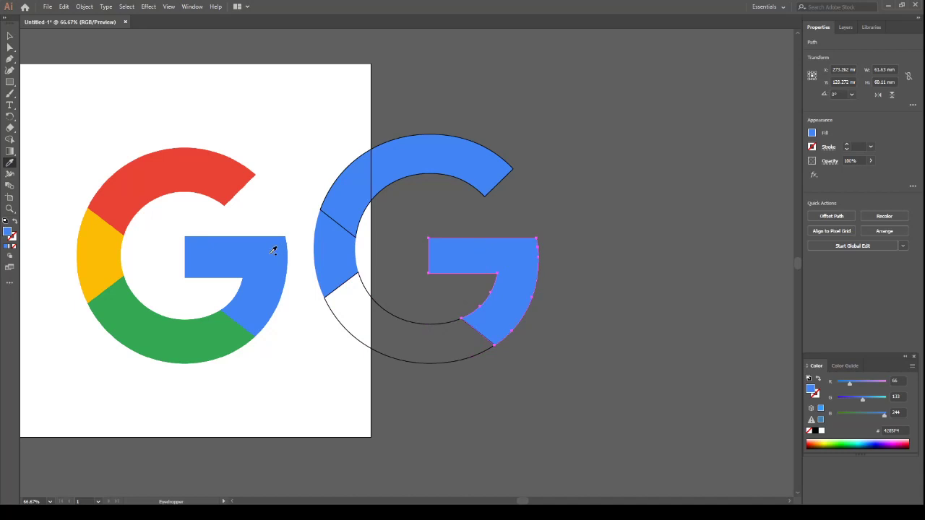
{"action": "left_click", "coordinate": [9, 47]}
{"action": "left_click", "coordinate": [9, 36]}
Recolour the G's left section with the yellow sampled from the reference Google logo
{"action": "left_click", "coordinate": [339, 261]}
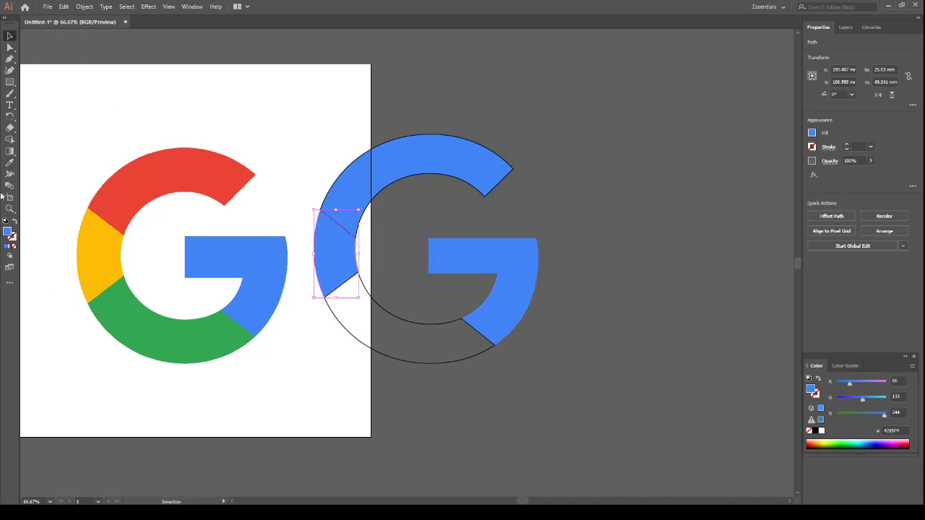
{"action": "left_click", "coordinate": [10, 162]}
{"action": "left_click", "coordinate": [95, 250]}
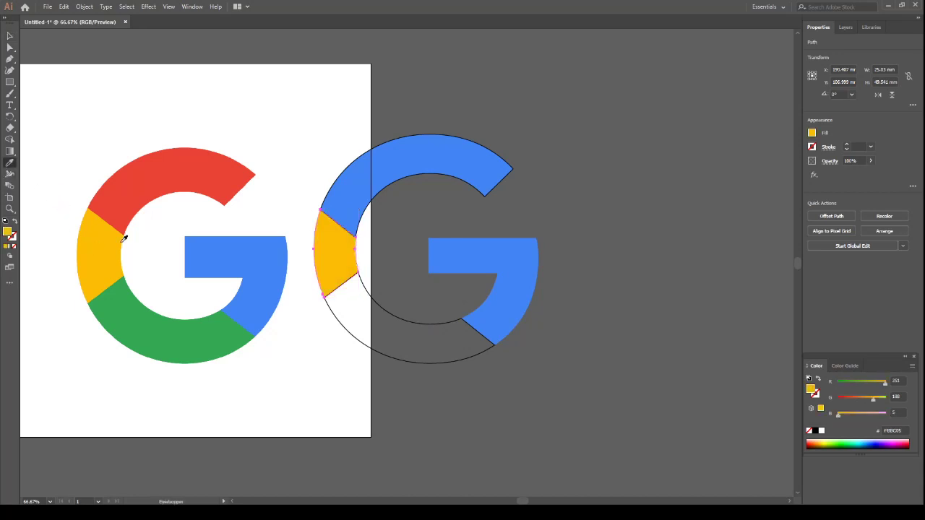
{"action": "left_click", "coordinate": [10, 36]}
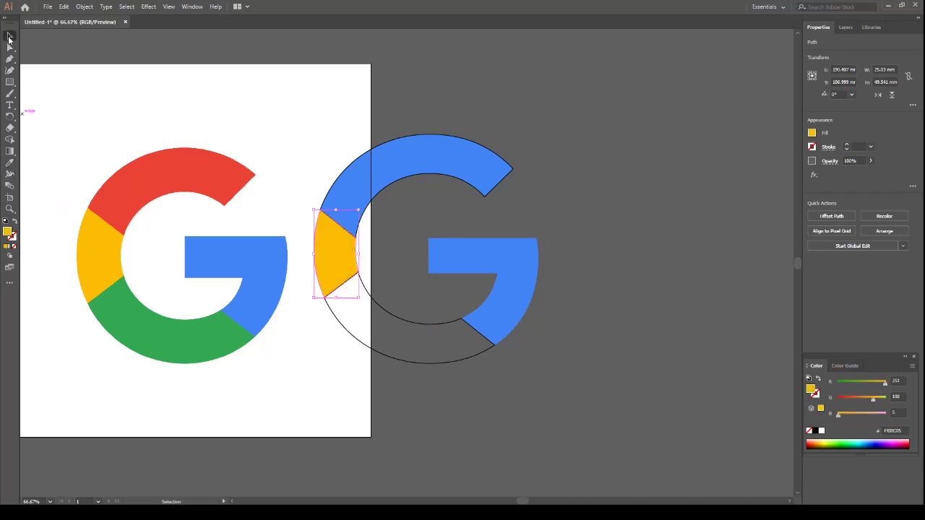
Recolour the G's top arc with the red sampled from the reference Google logo, replacing its black stroke
{"action": "left_click", "coordinate": [429, 168]}
{"action": "left_click", "coordinate": [10, 162]}
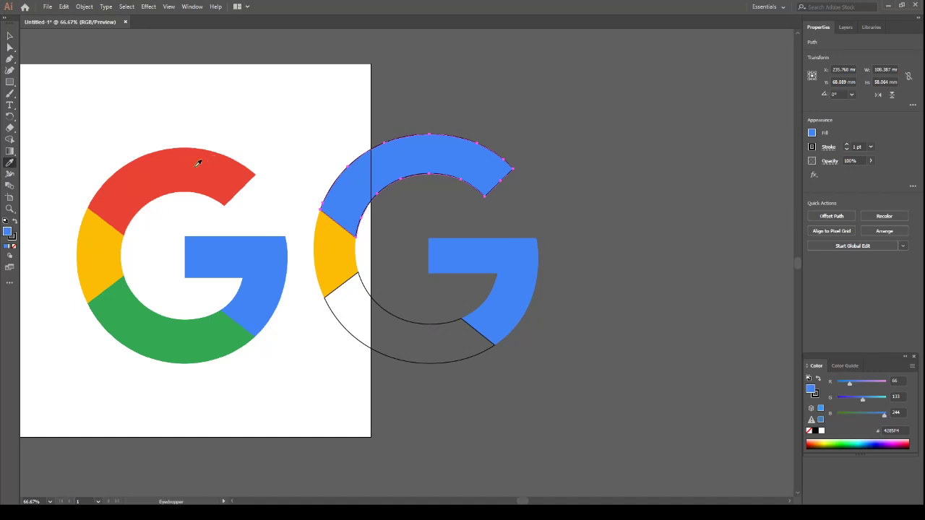
{"action": "left_click", "coordinate": [198, 163]}
{"action": "left_click", "coordinate": [9, 36]}
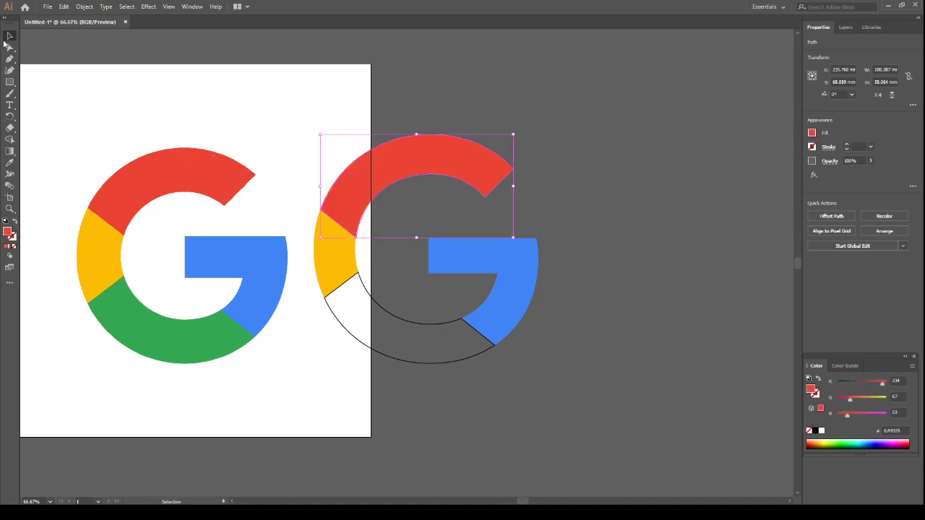
Fill the G's unfilled bottom arc with the green sampled from the reference Google logo and deselect it
{"action": "left_click", "coordinate": [352, 336]}
{"action": "left_click", "coordinate": [355, 336]}
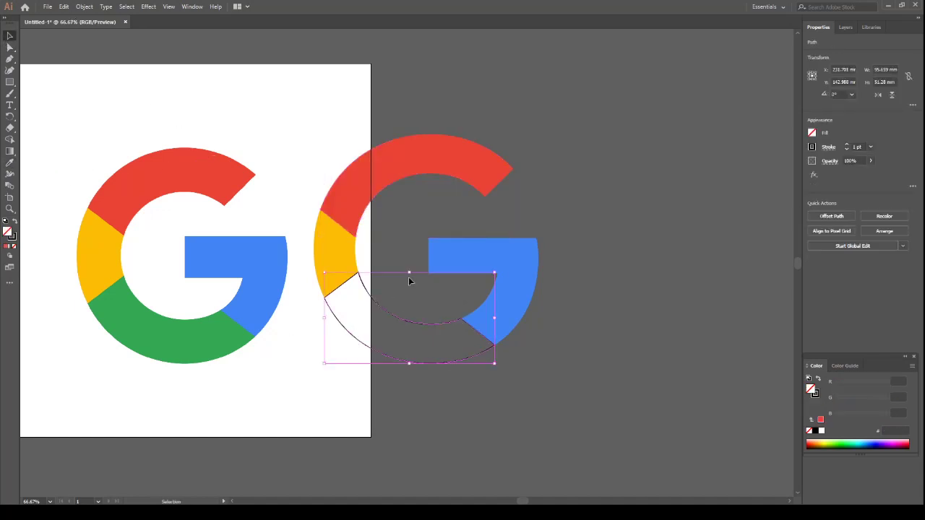
{"action": "left_click", "coordinate": [9, 162]}
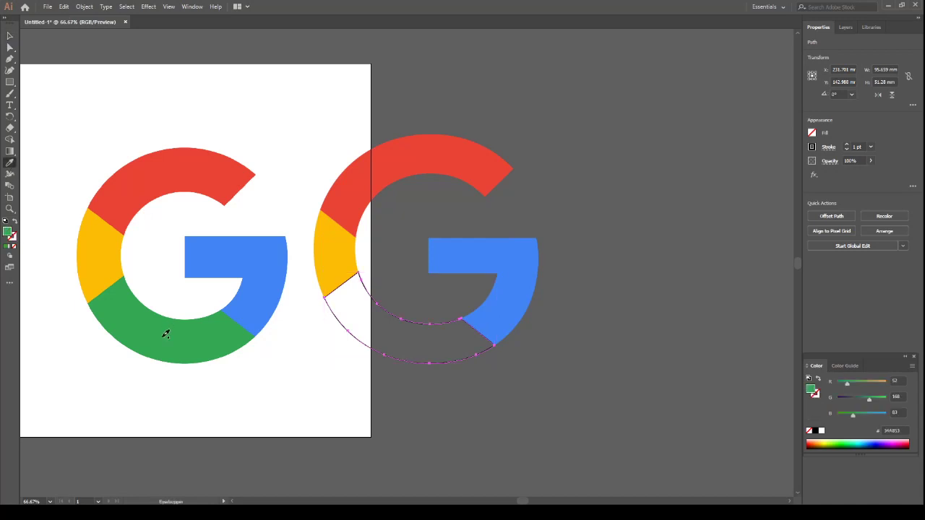
{"action": "left_click", "coordinate": [166, 332]}
{"action": "left_click", "coordinate": [9, 35]}
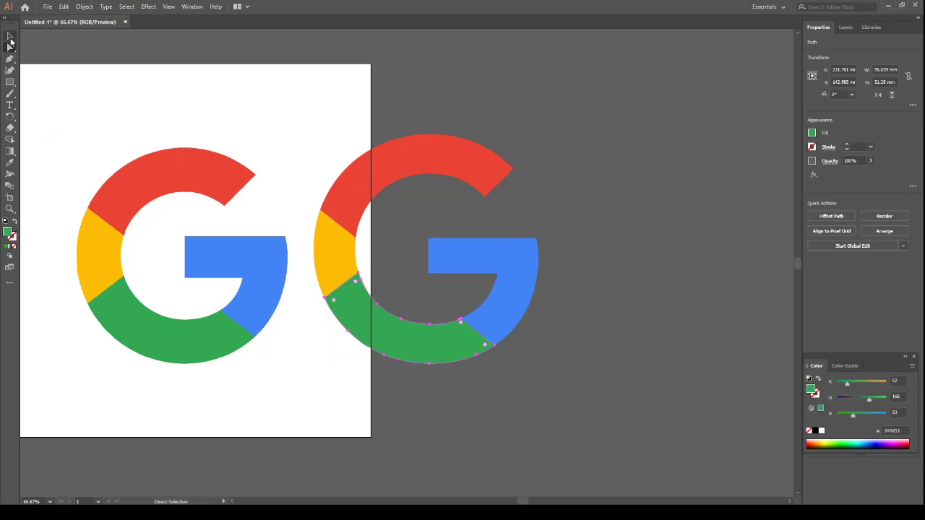
{"action": "left_click", "coordinate": [201, 190]}
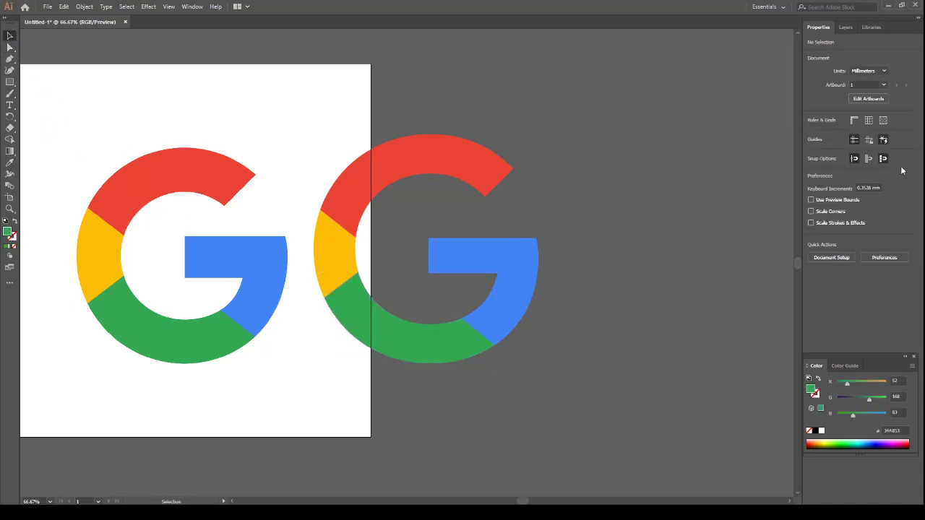
Unlock the reference logo's clip group in the google layer and delete it from the artboard
{"action": "left_click", "coordinate": [846, 27]}
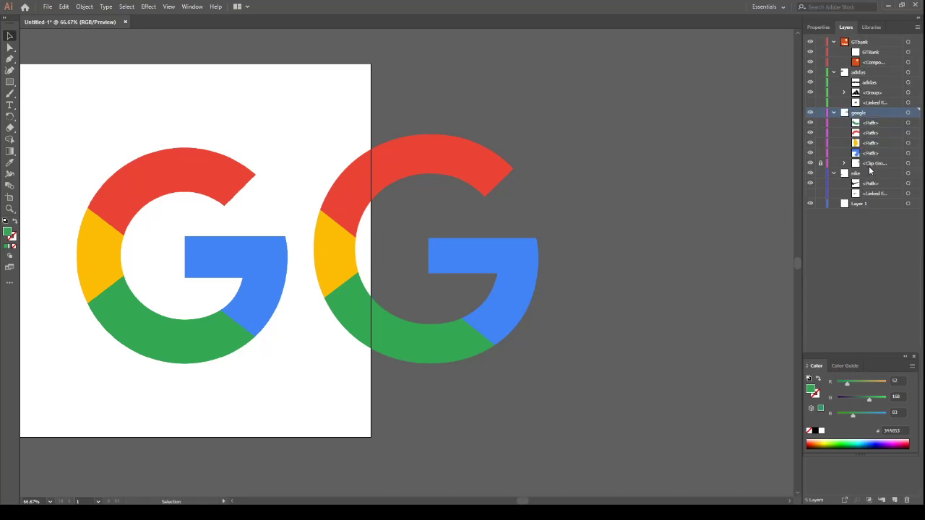
{"action": "left_click", "coordinate": [873, 165]}
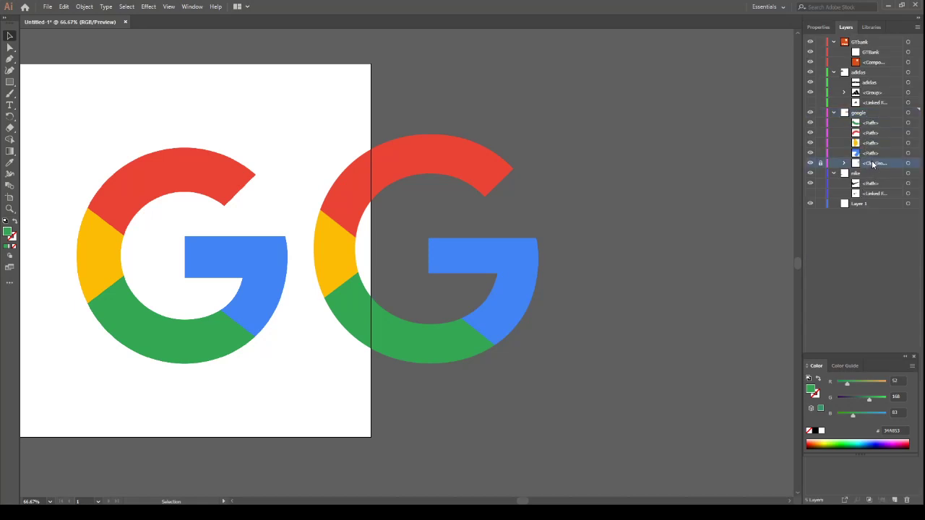
{"action": "left_click", "coordinate": [820, 165]}
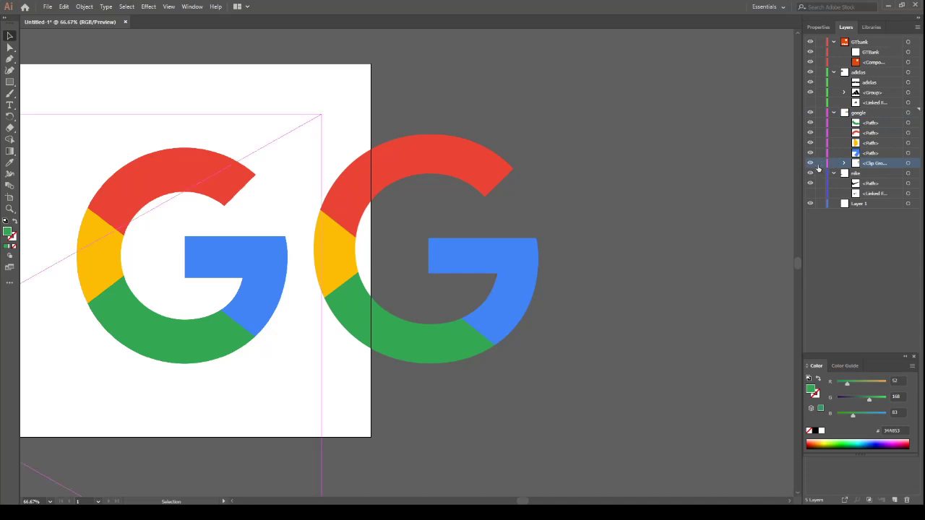
{"action": "left_click", "coordinate": [818, 167]}
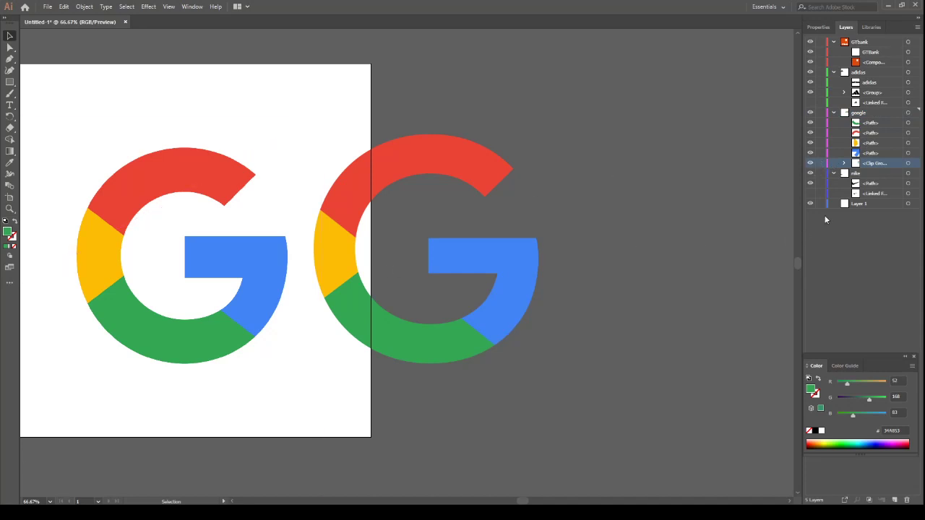
{"action": "left_click", "coordinate": [272, 245]}
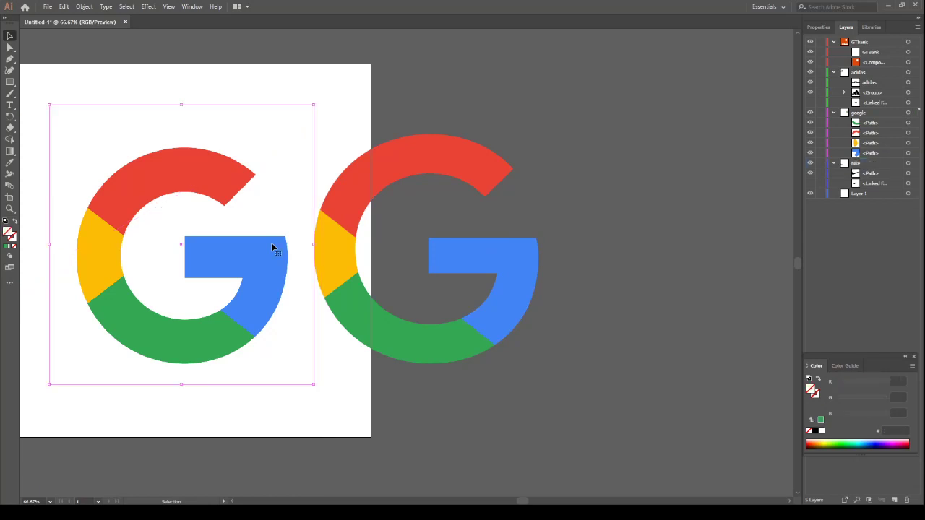
{"action": "key", "text": "Delete"}
Scale down the adidas logo and move it onto the upper-left area of the artboard
{"action": "key", "text": "ctrl+minus"}
{"action": "key", "text": "ctrl+minus"}
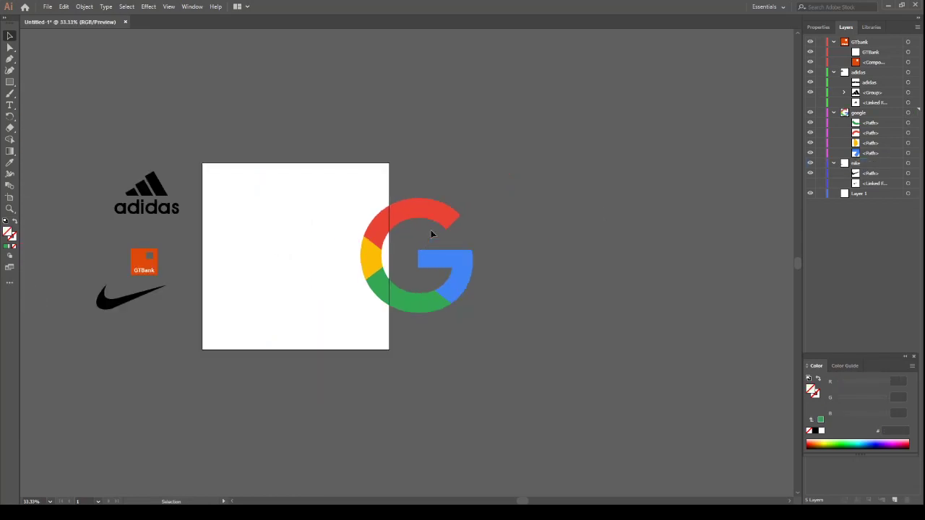
{"action": "left_click_drag", "start_coordinate": [112, 171], "coordinate": [181, 226]}
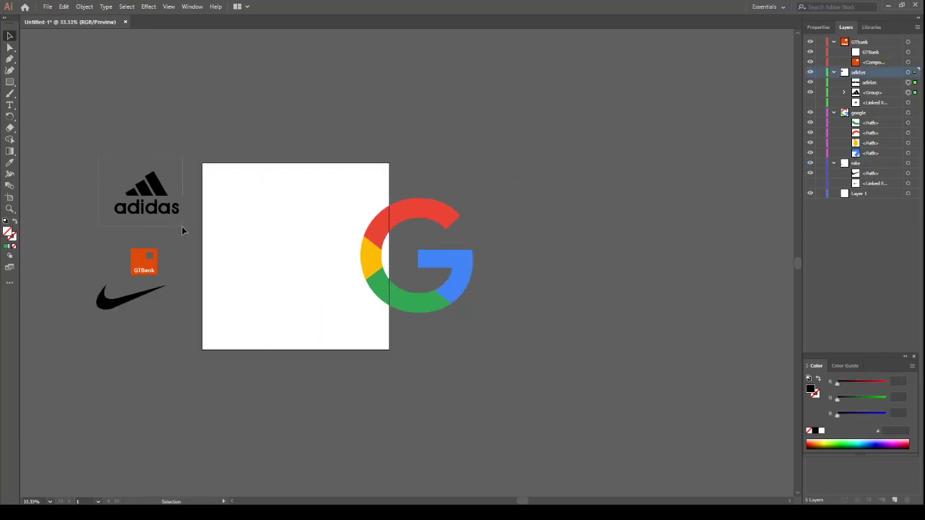
{"action": "left_click_drag", "start_coordinate": [159, 194], "coordinate": [282, 220]}
Group the four coloured G sections, scale the group down and place it below the adidas logo
{"action": "left_click_drag", "start_coordinate": [376, 177], "coordinate": [514, 344]}
{"action": "key", "text": "ctrl+g"}
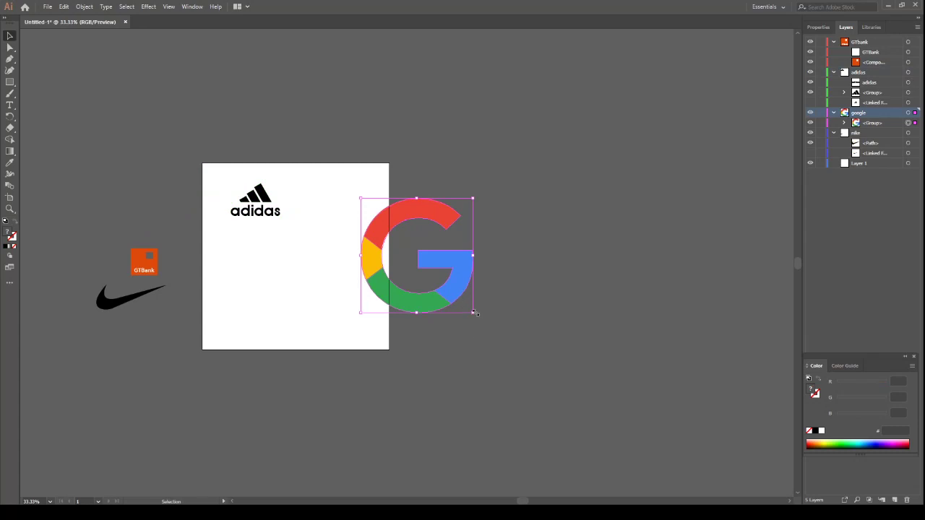
{"action": "left_click_drag", "start_coordinate": [475, 313], "coordinate": [277, 311]}
Move the GTBank logo onto the artboard beside adidas and shift both logos down closer to the page's centre
{"action": "left_click_drag", "start_coordinate": [149, 266], "coordinate": [344, 206]}
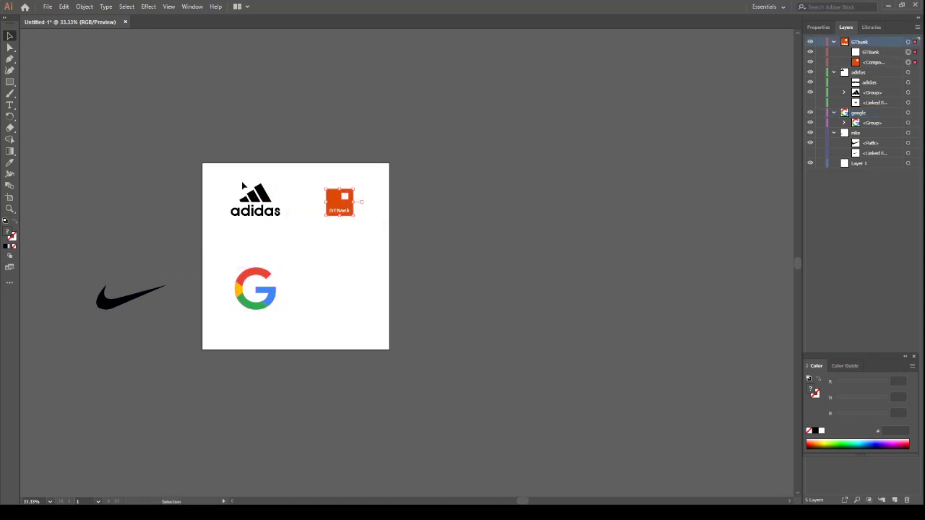
{"action": "left_click", "coordinate": [273, 206]}
{"action": "left_click_drag", "start_coordinate": [274, 206], "coordinate": [274, 225]}
{"action": "mouse_move", "coordinate": [302, 178]}
{"action": "left_mouse_down"}
{"action": "mouse_move", "coordinate": [352, 233]}
{"action": "mouse_move", "coordinate": [342, 200]}
{"action": "mouse_move", "coordinate": [344, 227]}
{"action": "left_mouse_up"}
Move the Nike swoosh onto the artboard's lower-right area beside the Google G and minimize the program window
{"action": "left_click_drag", "start_coordinate": [70, 278], "coordinate": [306, 302]}
{"action": "left_click", "coordinate": [228, 353]}
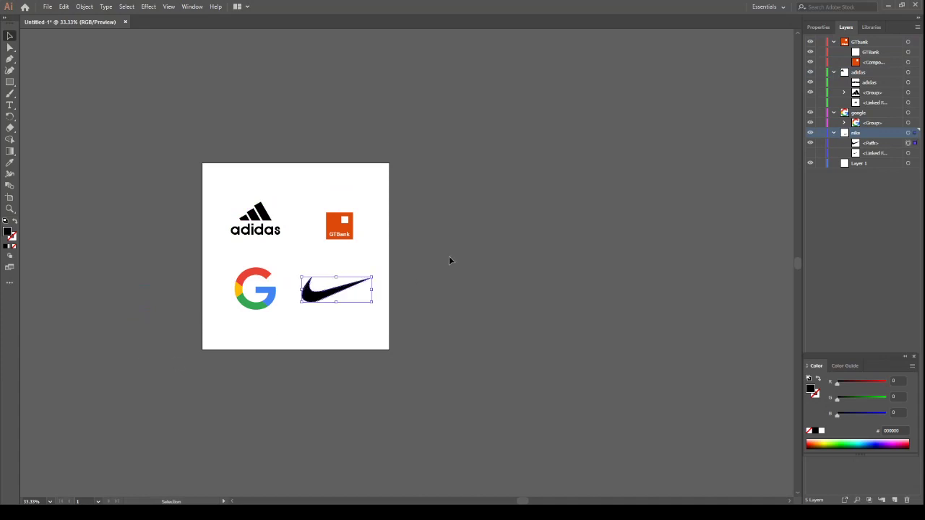
{"action": "left_click", "coordinate": [449, 256]}
{"action": "left_click", "coordinate": [888, 5]}
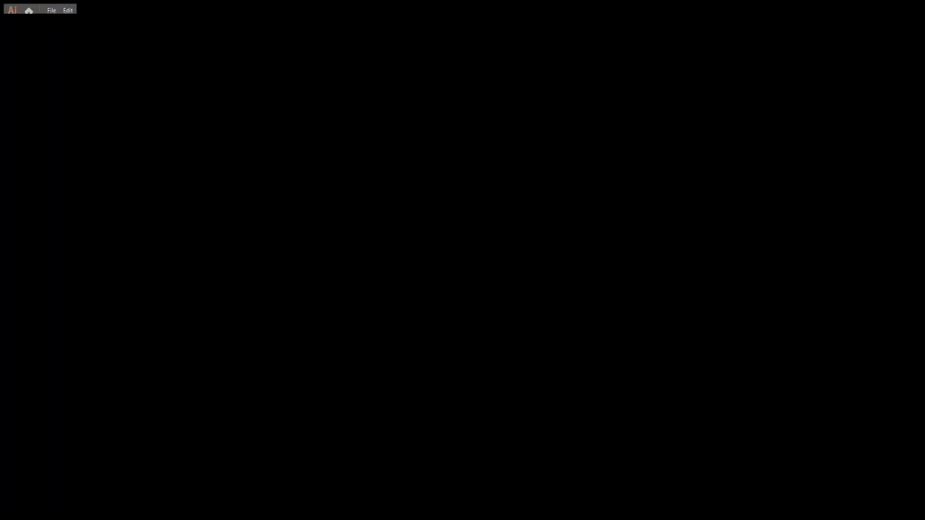